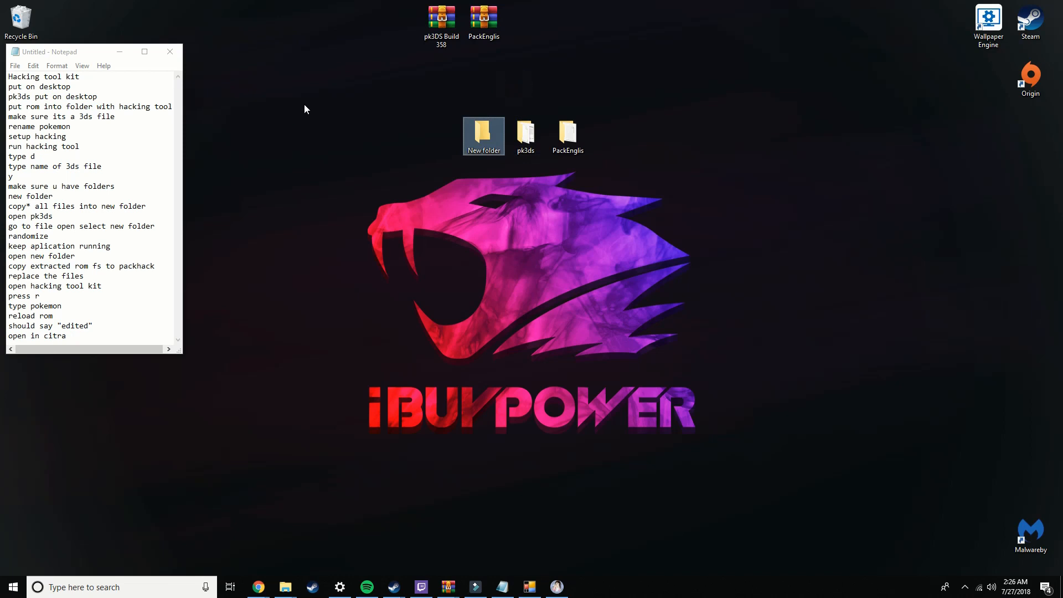
# Switch to Chrome and look through the HackingToolkit releases on GitHub for the PackEnglishV9.rar download under HackingToolkit3DS (V9).
pyautogui.click(354, 113)
pyautogui.moveTo(258, 587)
pyautogui.click(300, 539)
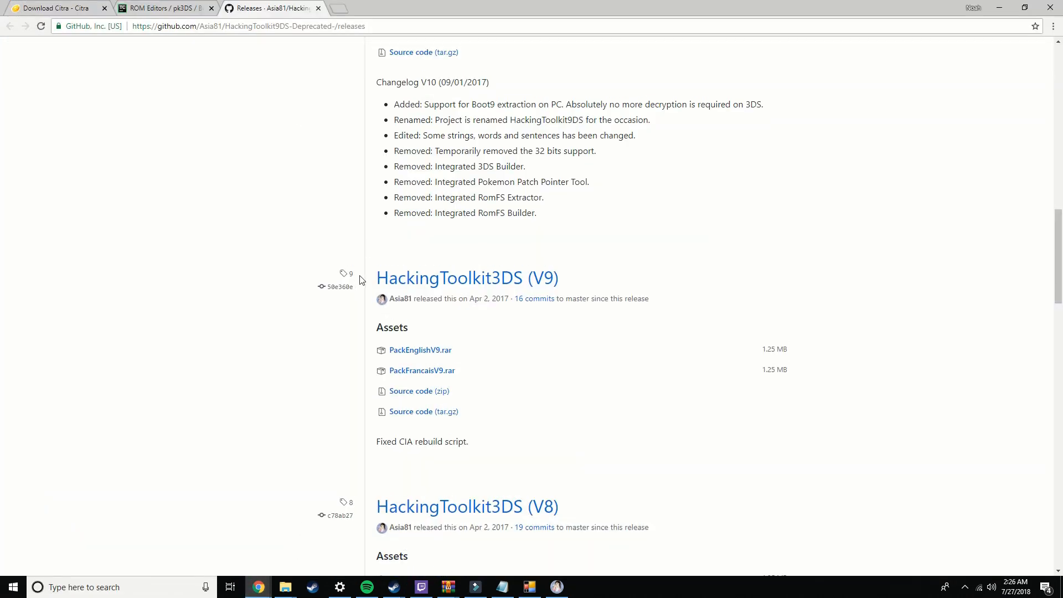
pyautogui.scroll(20, 348, 287)
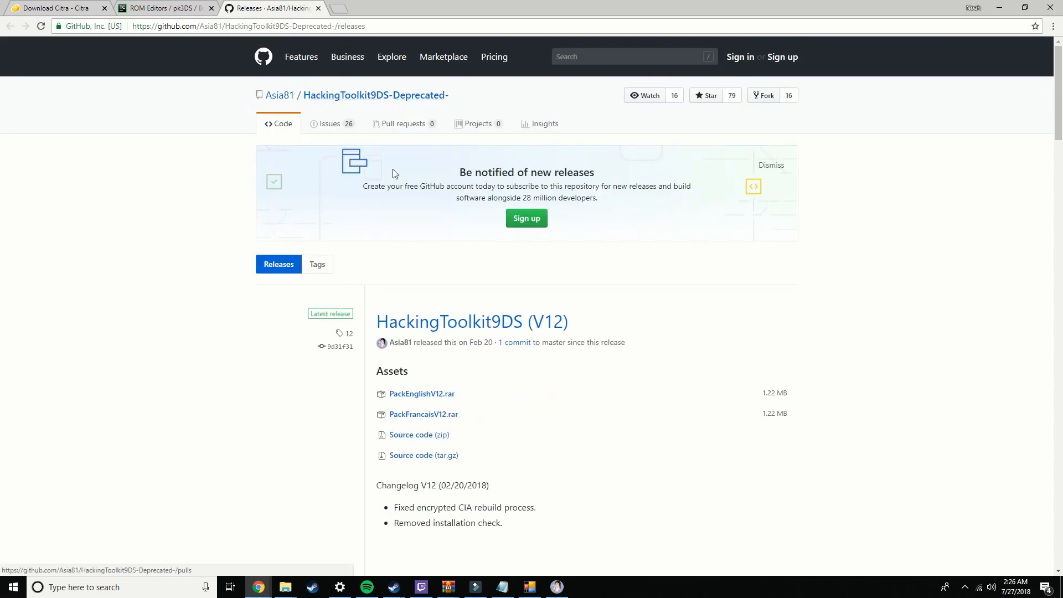
pyautogui.scroll(-20, 396, 173)
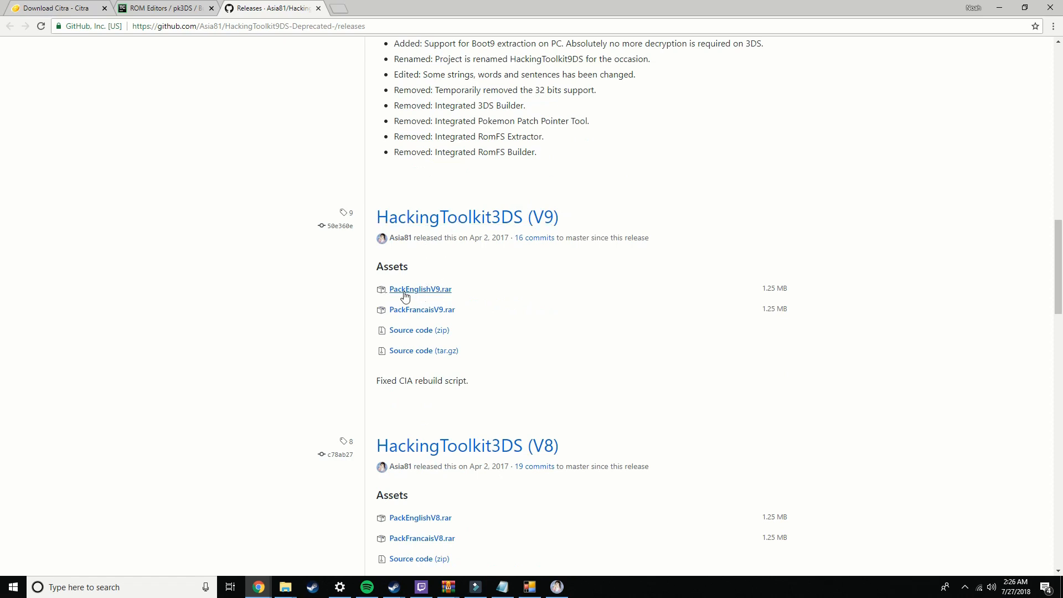
pyautogui.moveTo(627, 200); pyautogui.dragTo(601, 217)
pyautogui.click(410, 149)
pyautogui.click(653, 173)
pyautogui.scroll(6, 574, 240)
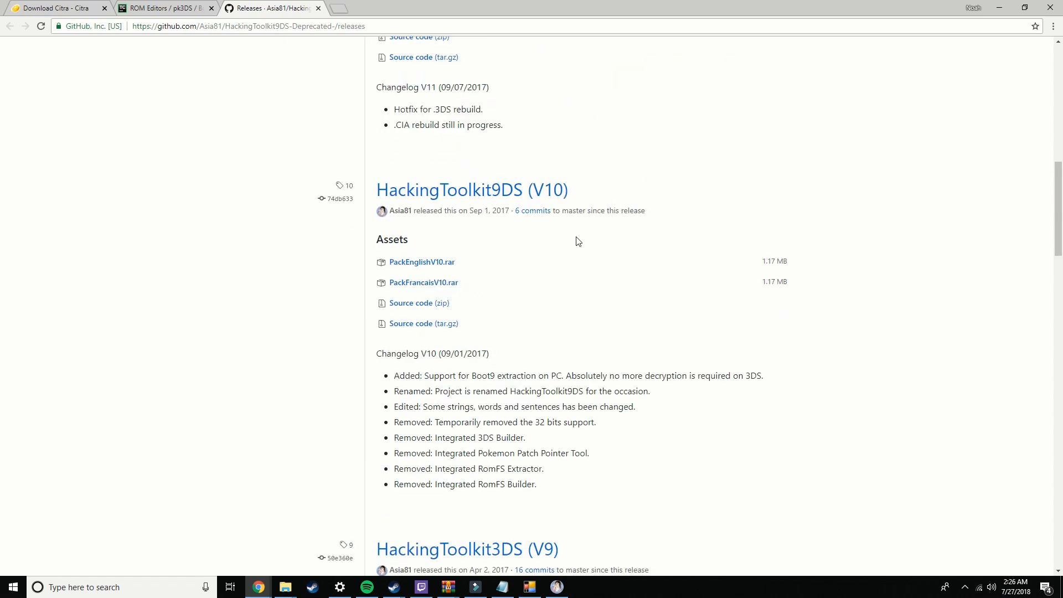
pyautogui.scroll(-6, 421, 289)
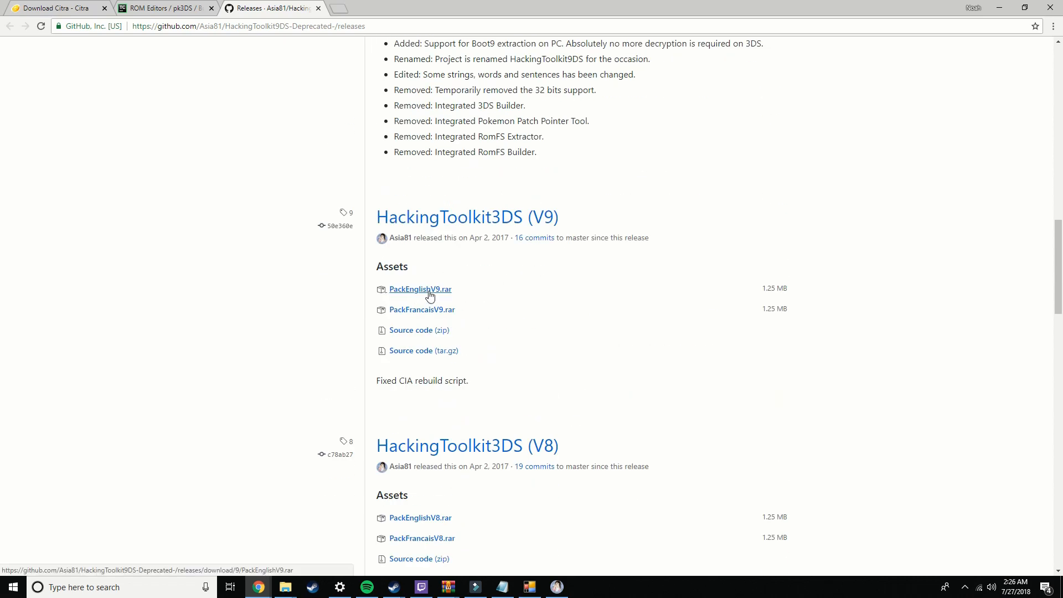
# Log in to TeamCity as a guest and display the artifacts of pk3DS build #358.
pyautogui.click(160, 8)
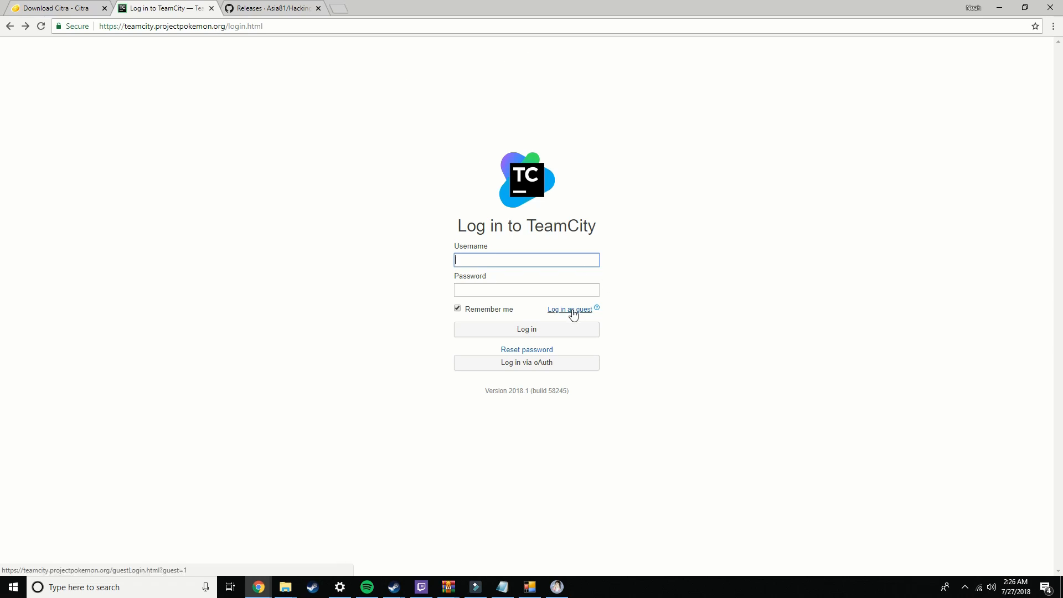
pyautogui.moveTo(495, 114); pyautogui.dragTo(646, 331)
pyautogui.click(389, 148)
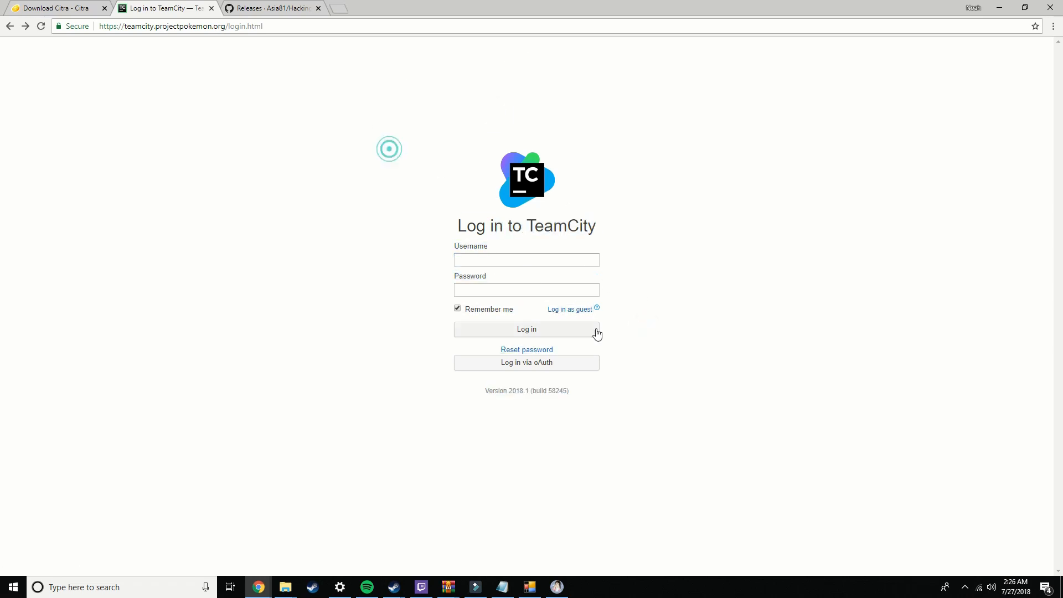
pyautogui.click(575, 310)
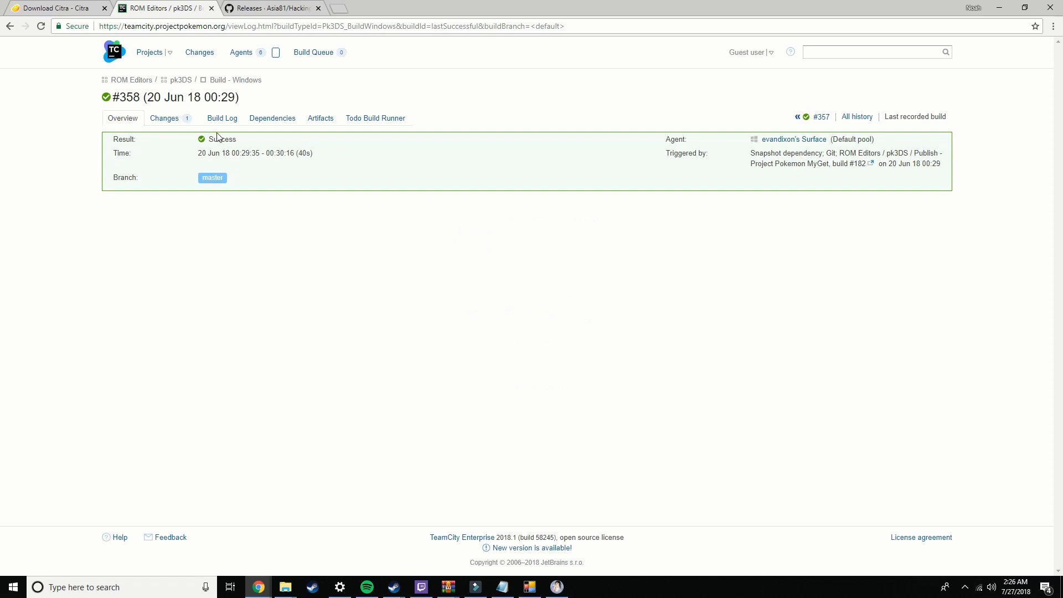
pyautogui.click(316, 118)
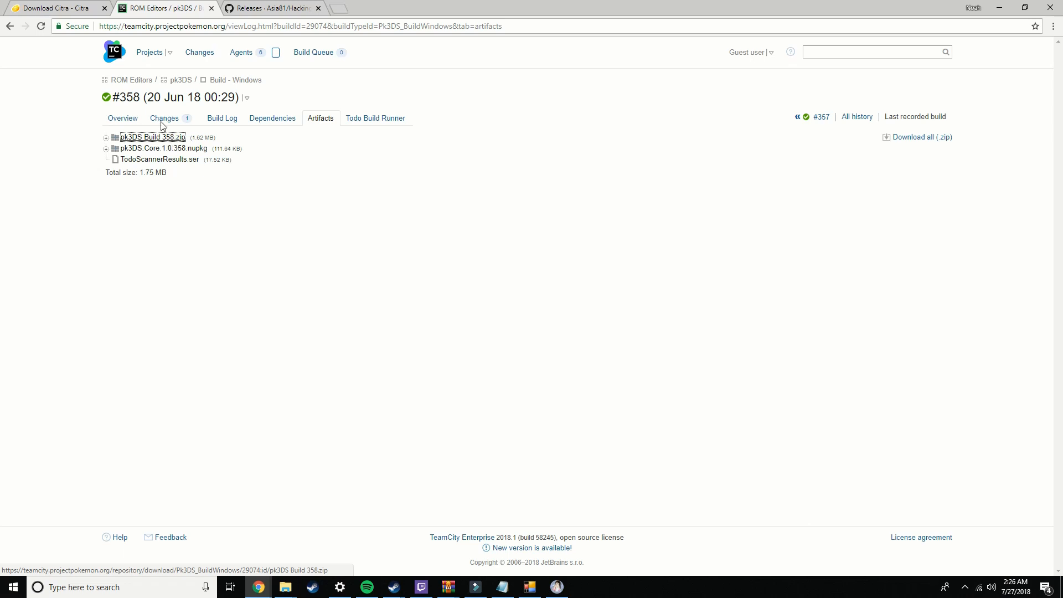
# Review the Citra download page and its Windows x64 option, then minimize the browser.
pyautogui.click(90, 7)
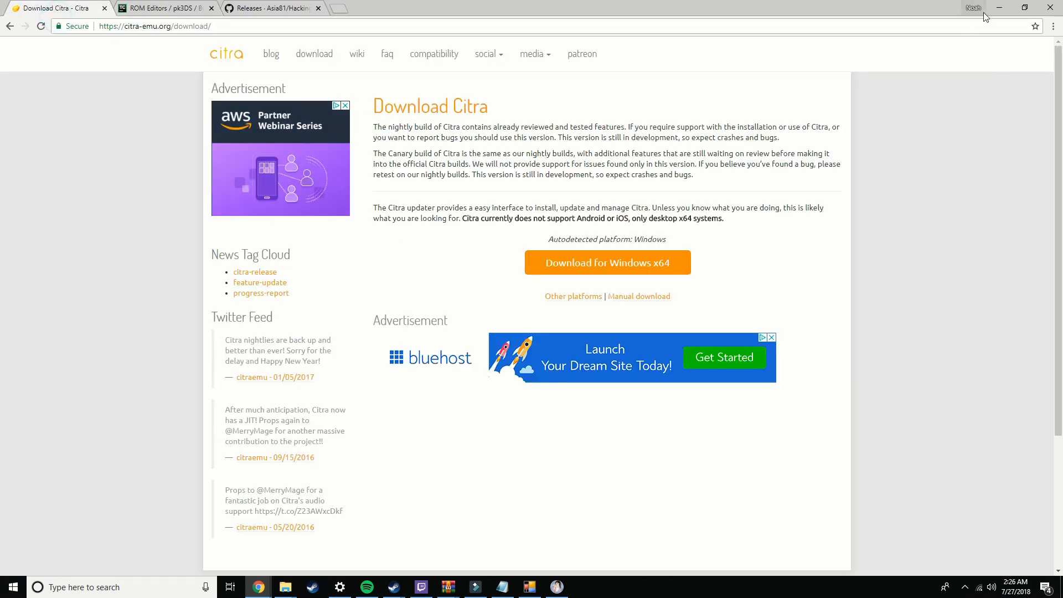
pyautogui.moveTo(376, 107); pyautogui.dragTo(500, 111)
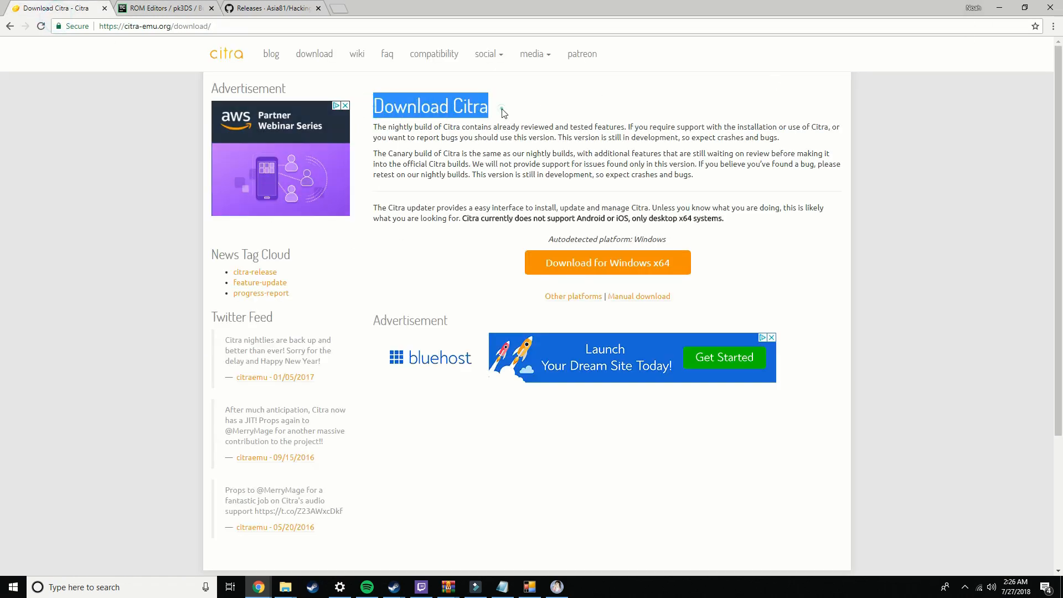
pyautogui.click(556, 89)
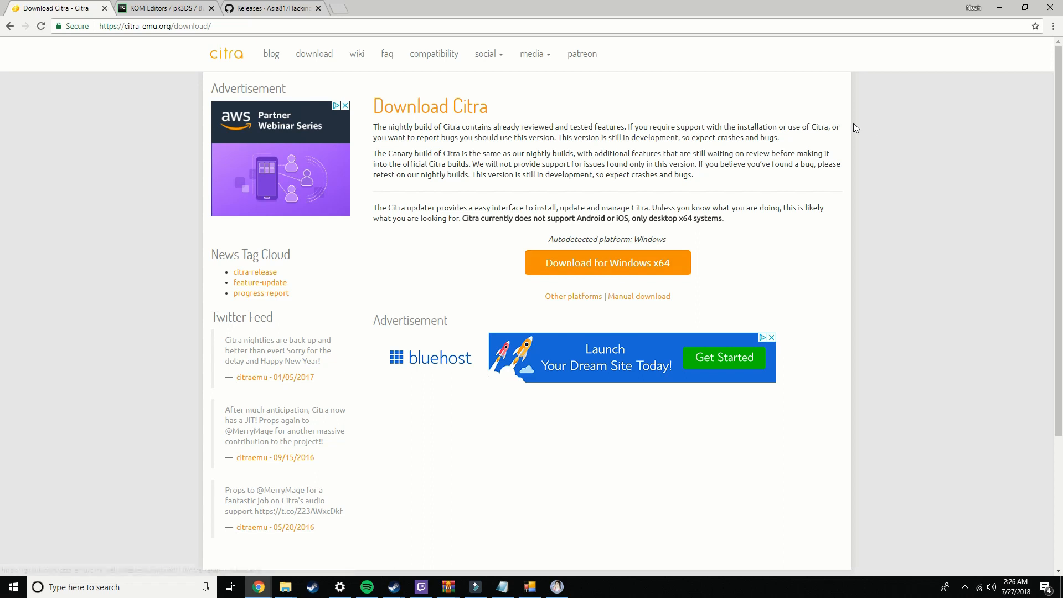
pyautogui.click(999, 8)
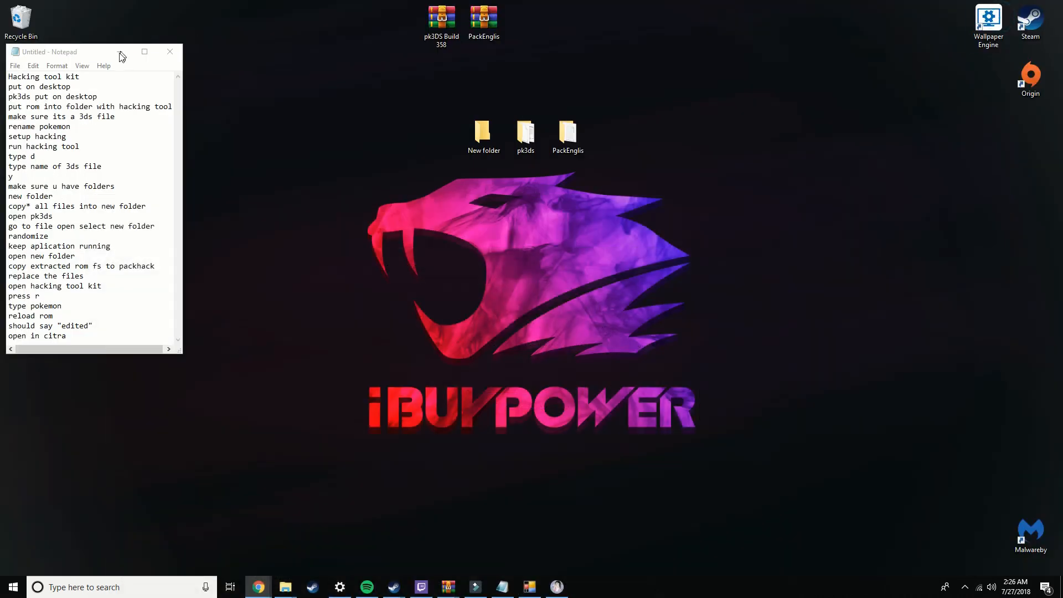
# Look over the steps in the Notepad notes and inspect the contents of the pk3ds folder on the desktop.
pyautogui.click(4, 79)
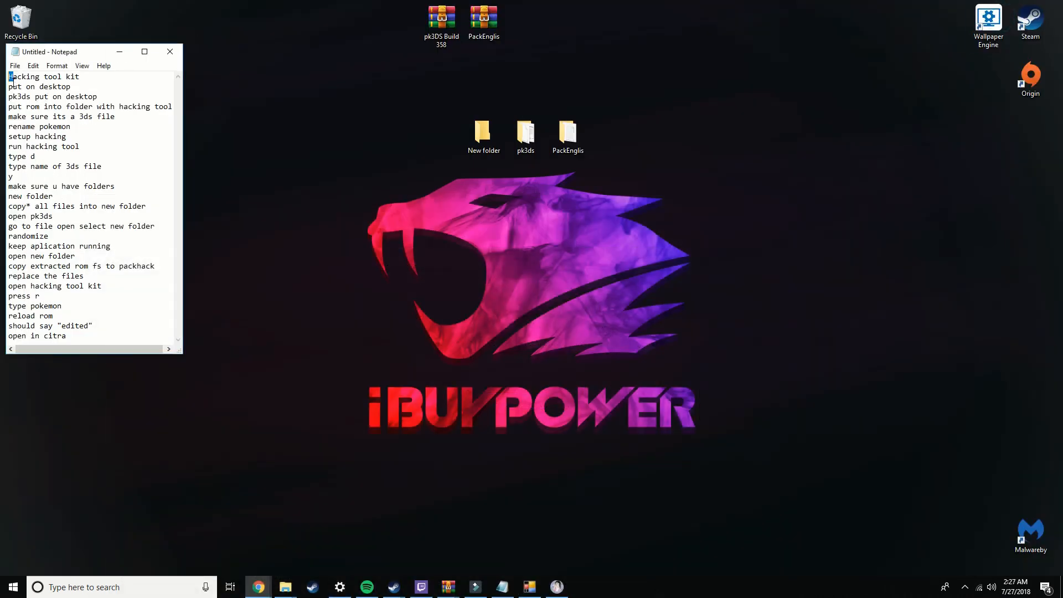
pyautogui.click(115, 186)
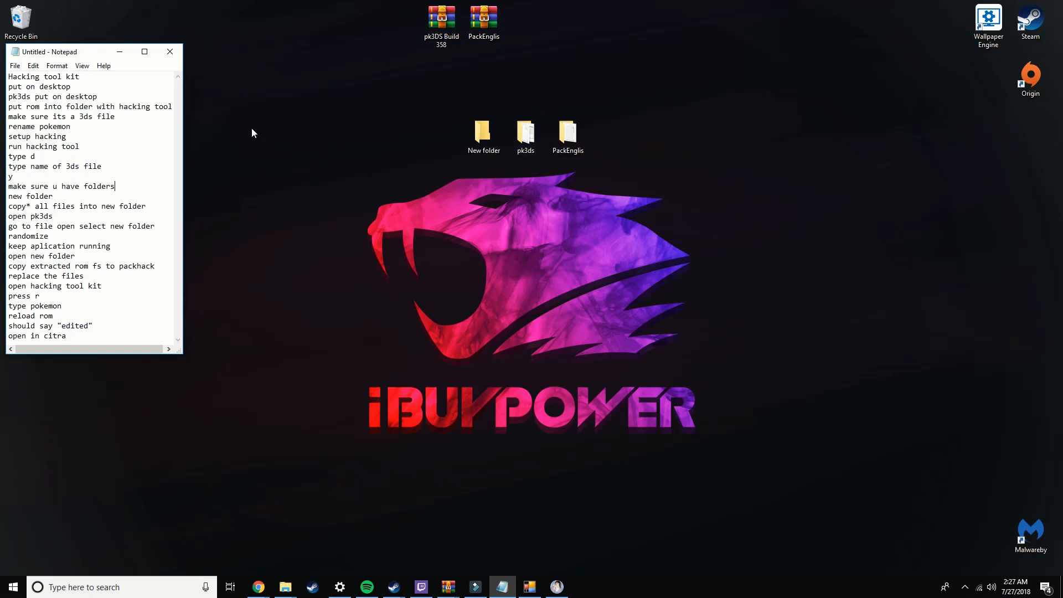
pyautogui.doubleClick(521, 133)
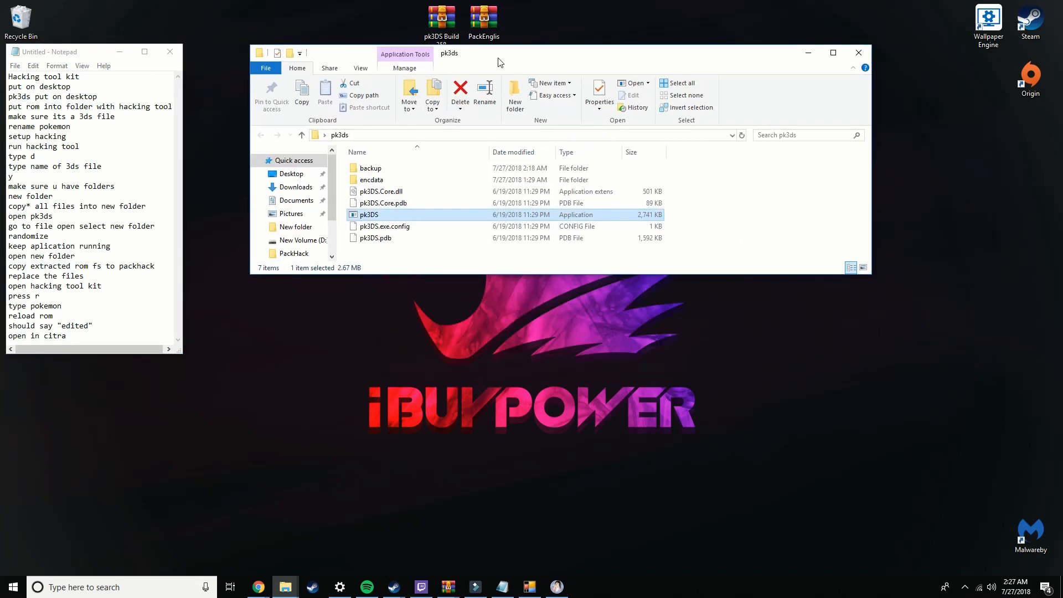
pyautogui.moveTo(594, 150); pyautogui.dragTo(497, 109)
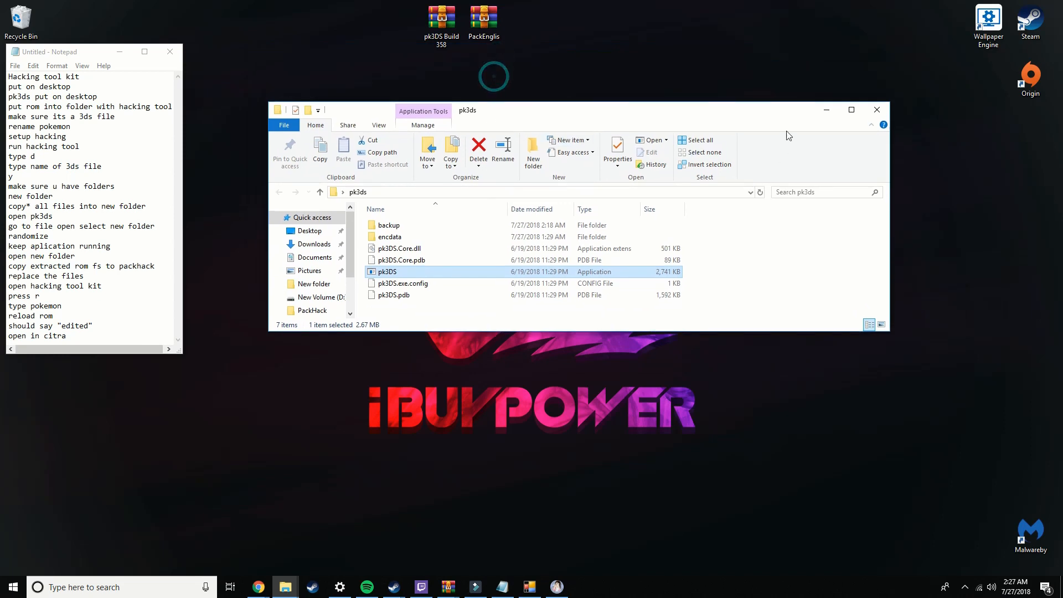
pyautogui.click(882, 109)
# Open the PackHack folder inside the PackEnglishV9 desktop folder, which holds Pokemon.3ds and the toolkit.
pyautogui.doubleClick(563, 139)
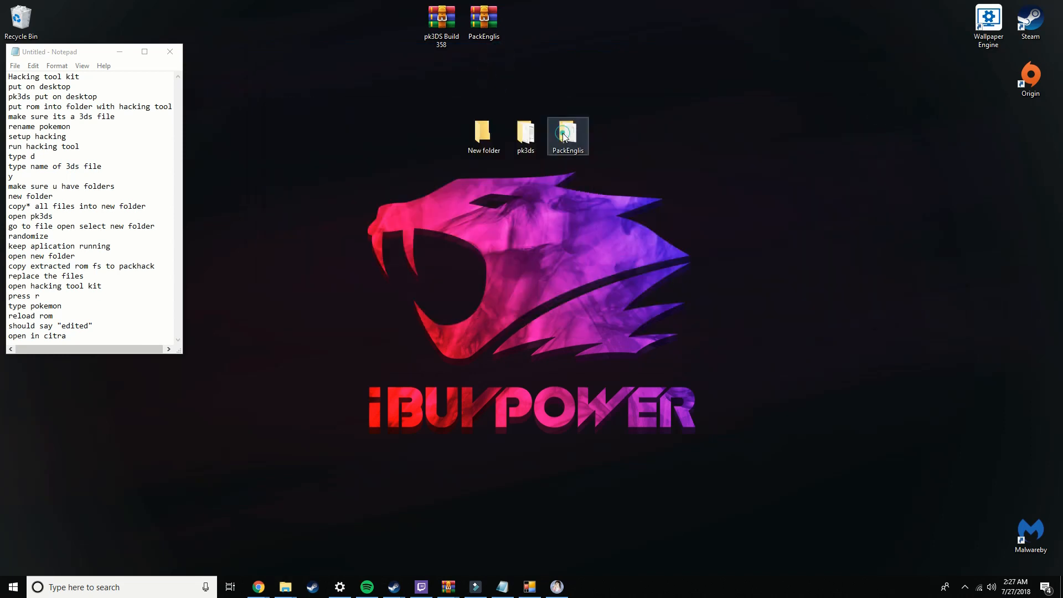
pyautogui.moveTo(422, 118); pyautogui.dragTo(513, 236)
pyautogui.doubleClick(415, 216)
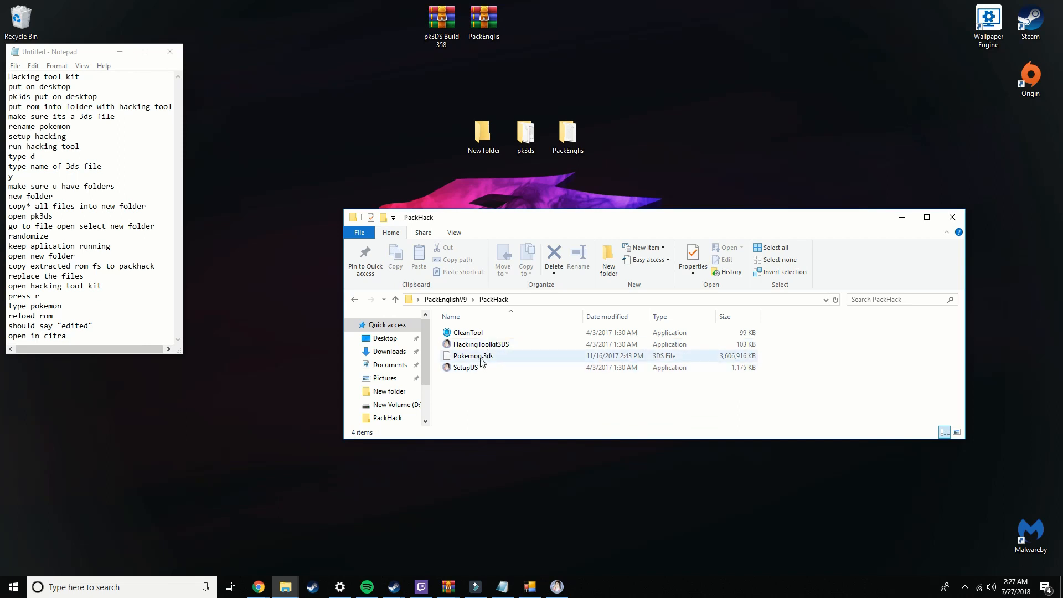
pyautogui.click(618, 174)
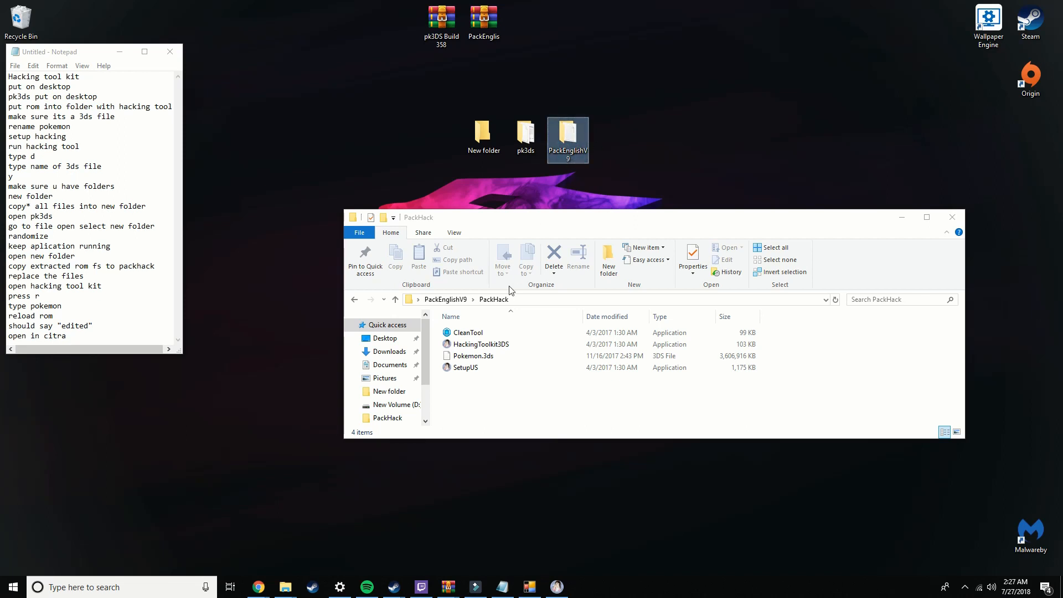
# Install HackingToolkit3DS by running SetupUS from the PackHack folder and completing its setup wizard.
pyautogui.click(486, 398)
pyautogui.click(480, 369)
pyautogui.doubleClick(479, 368)
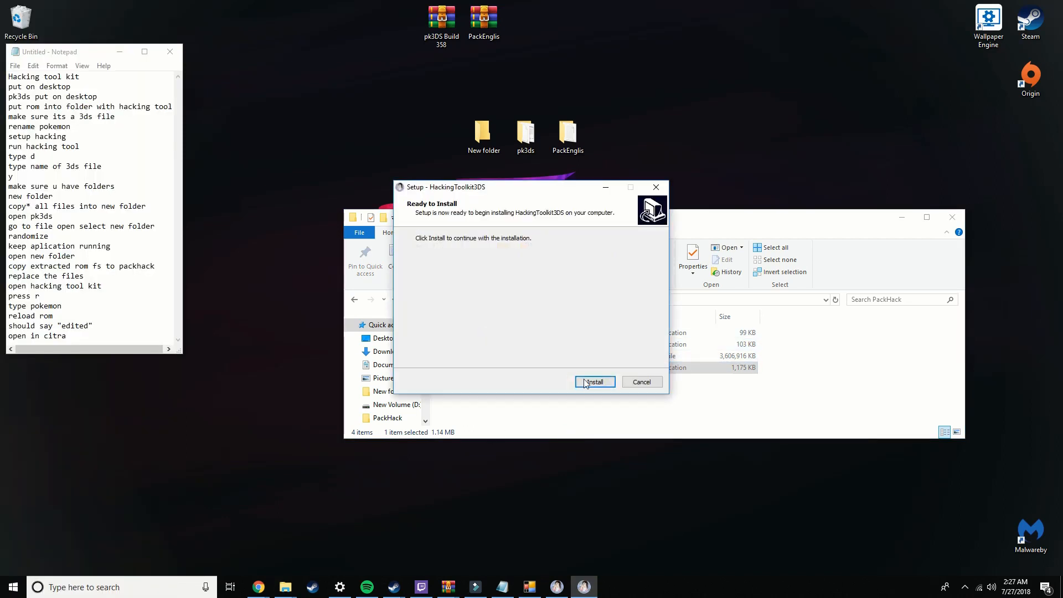
pyautogui.click(587, 383)
pyautogui.click(592, 382)
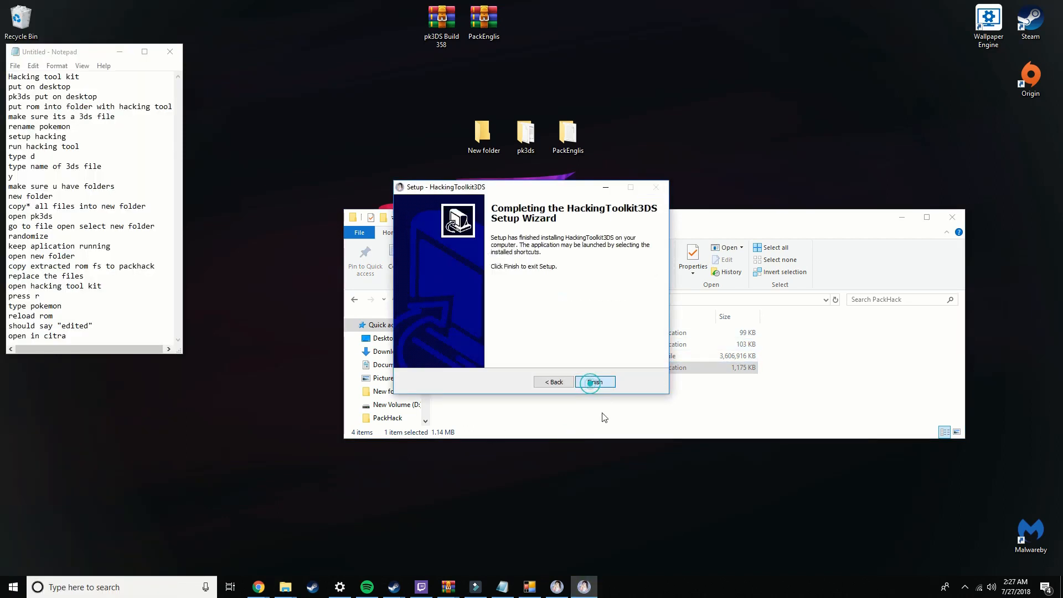
pyautogui.click(594, 382)
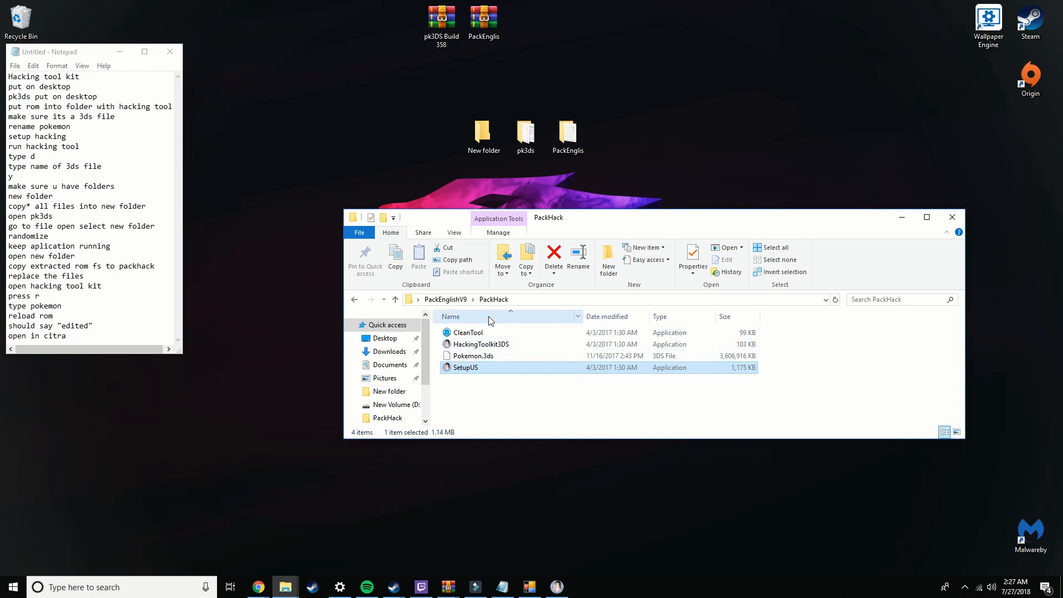
# Look at the drives under This PC, including Windows (C:), and return to the PackHack folder.
pyautogui.scroll(-2, 398, 406)
pyautogui.click(398, 405)
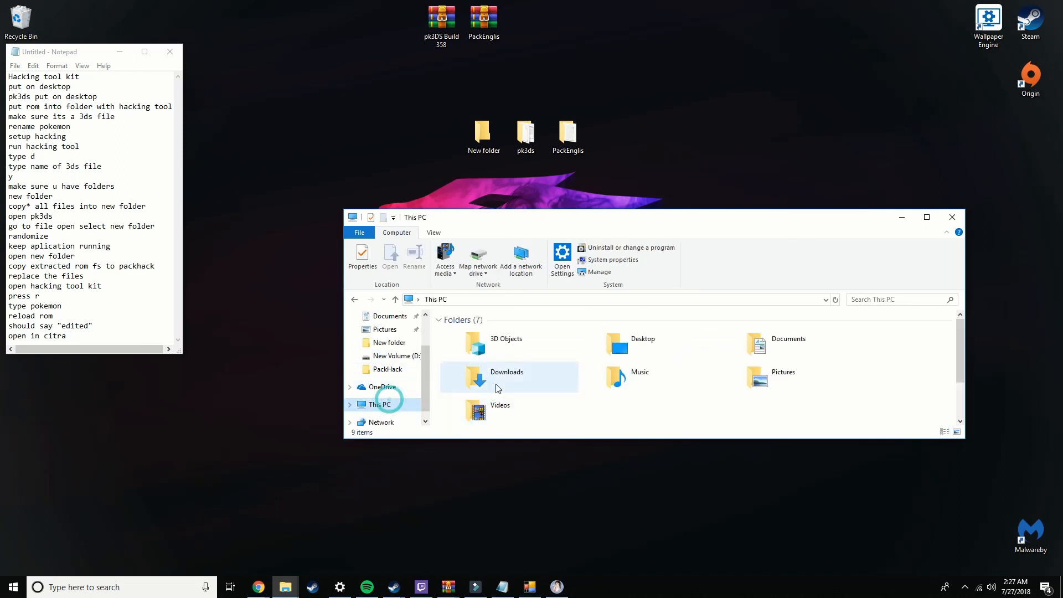
pyautogui.scroll(-3, 508, 404)
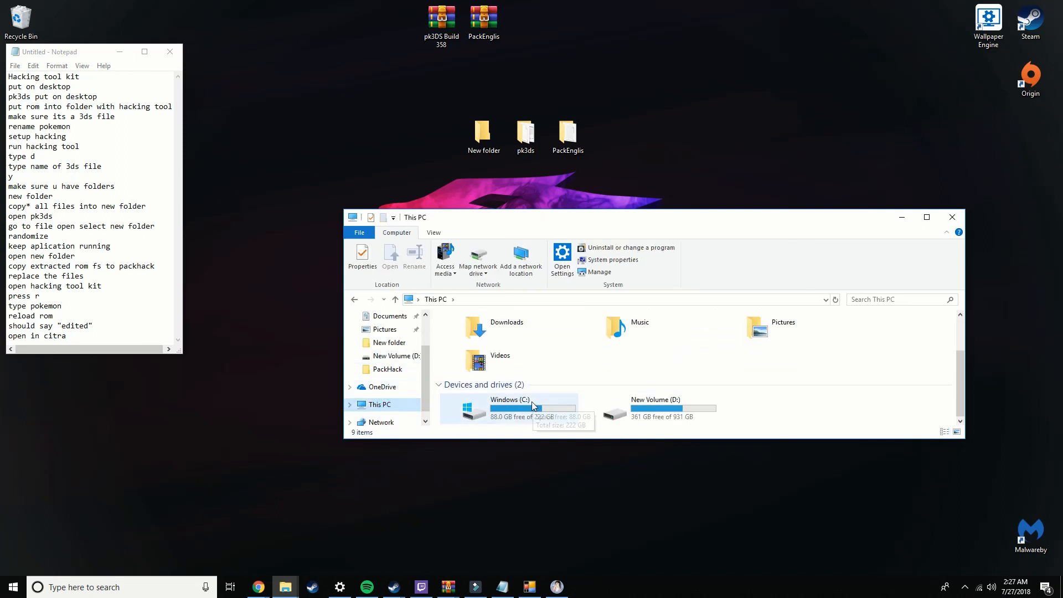
pyautogui.hotkey('alt', 'Left')
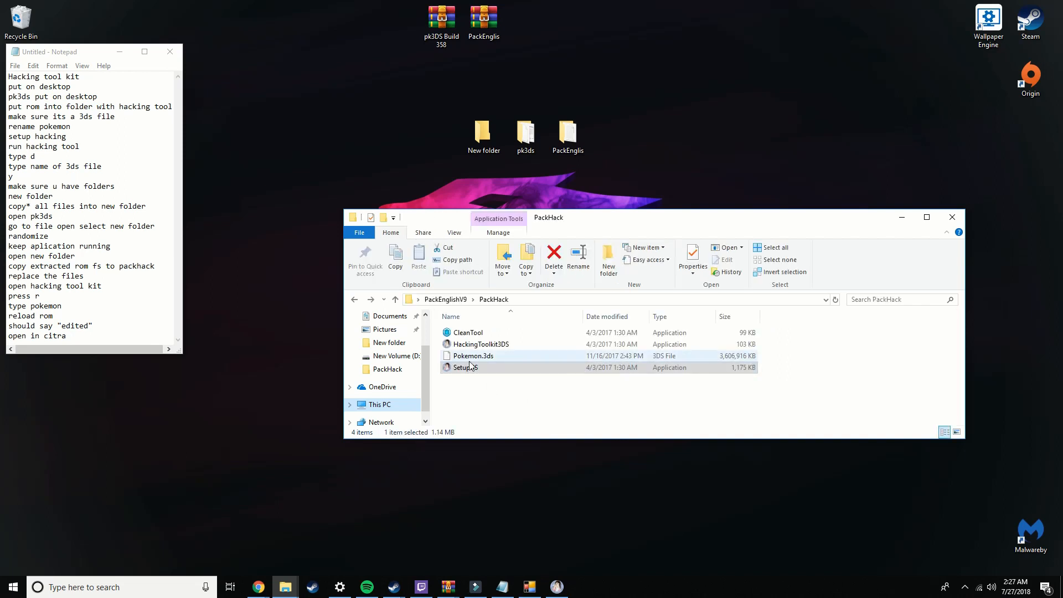
# Run HackingToolkit3DS from the PackHack folder and choose option D to extract a .3DS file.
pyautogui.doubleClick(470, 344)
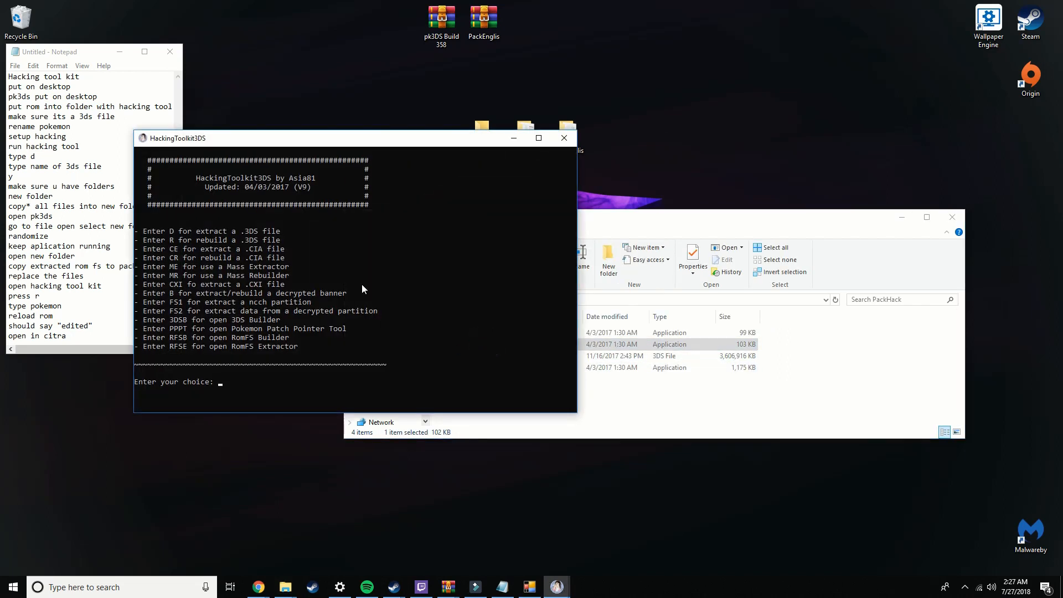
pyautogui.write('d')
pyautogui.press('Return')
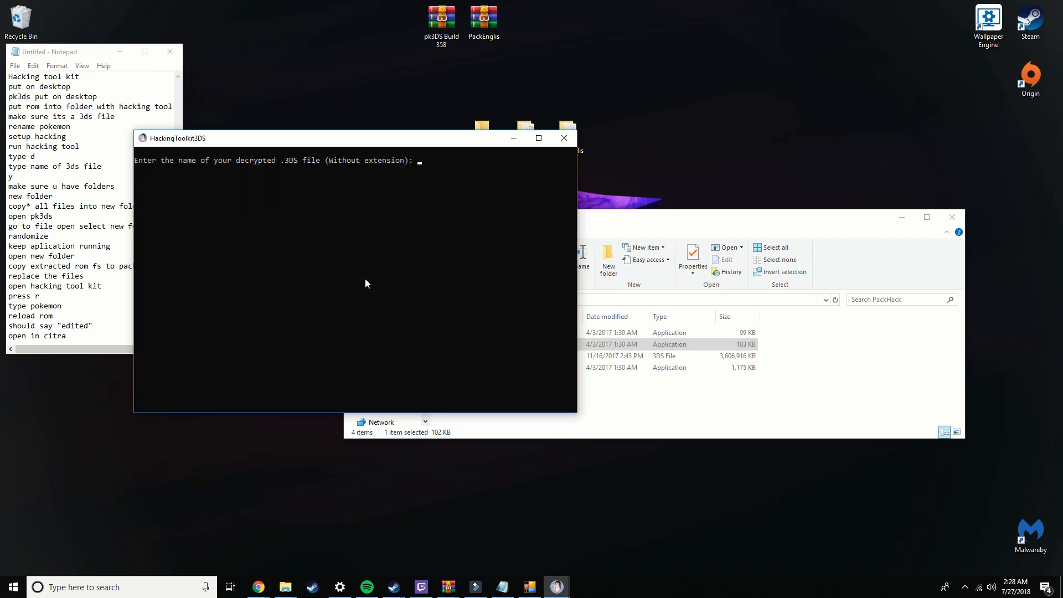
# Start extracting the ROM by entering pokemon as the .3DS file name and agreeing to decompress the code.bin file.
pyautogui.moveTo(481, 147); pyautogui.dragTo(617, 58)
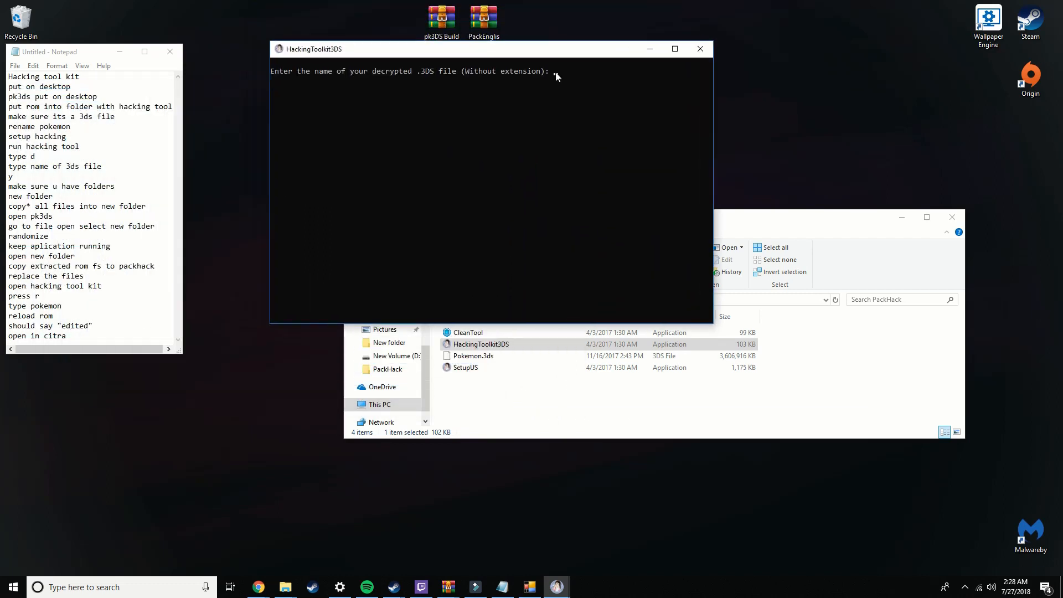
pyautogui.click(474, 355)
pyautogui.click(506, 140)
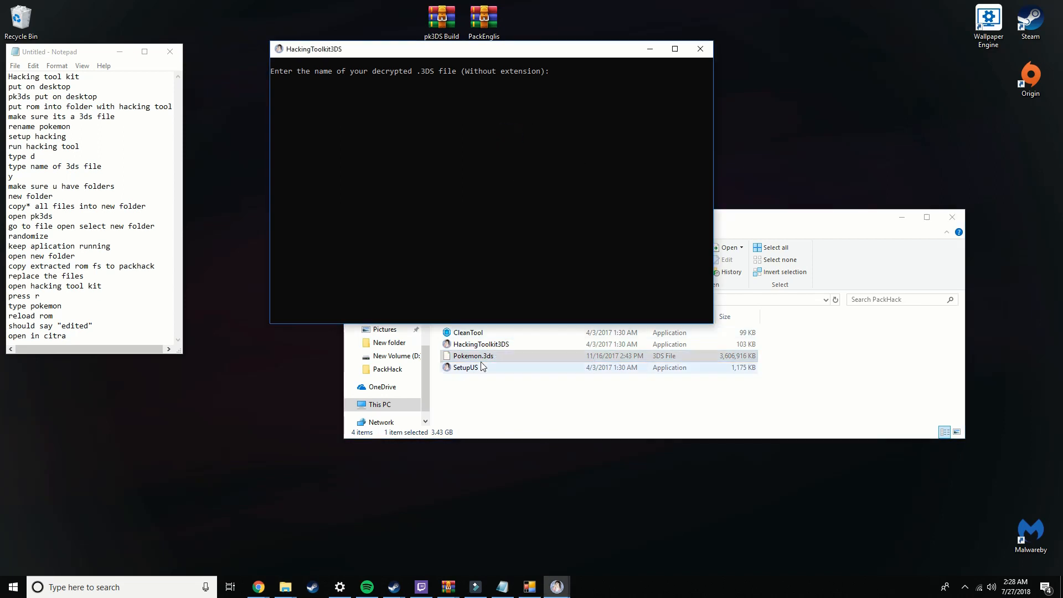
pyautogui.write('pokemon')
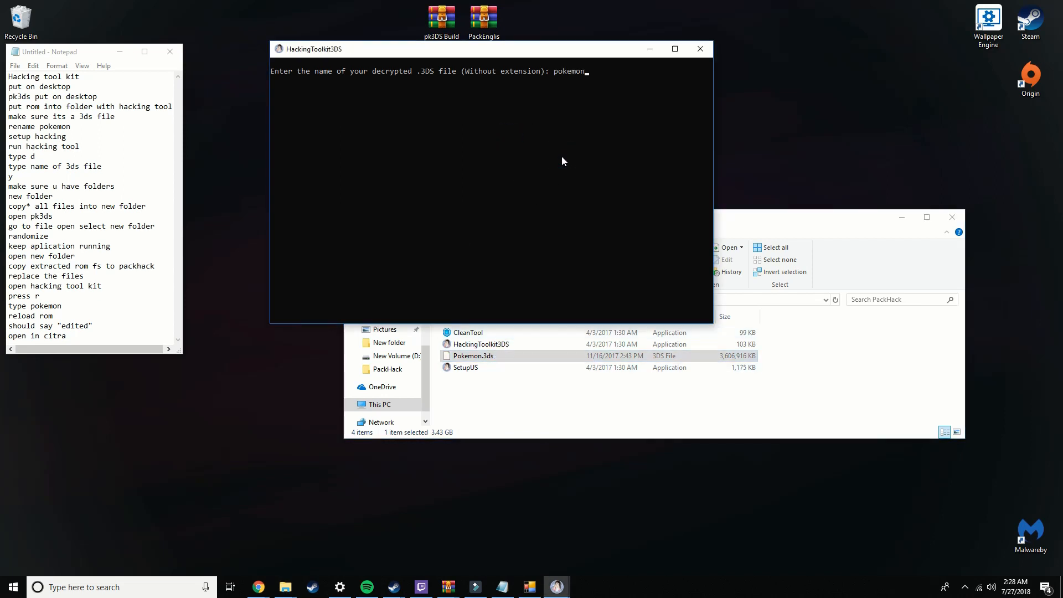
pyautogui.press('Return')
pyautogui.write('y')
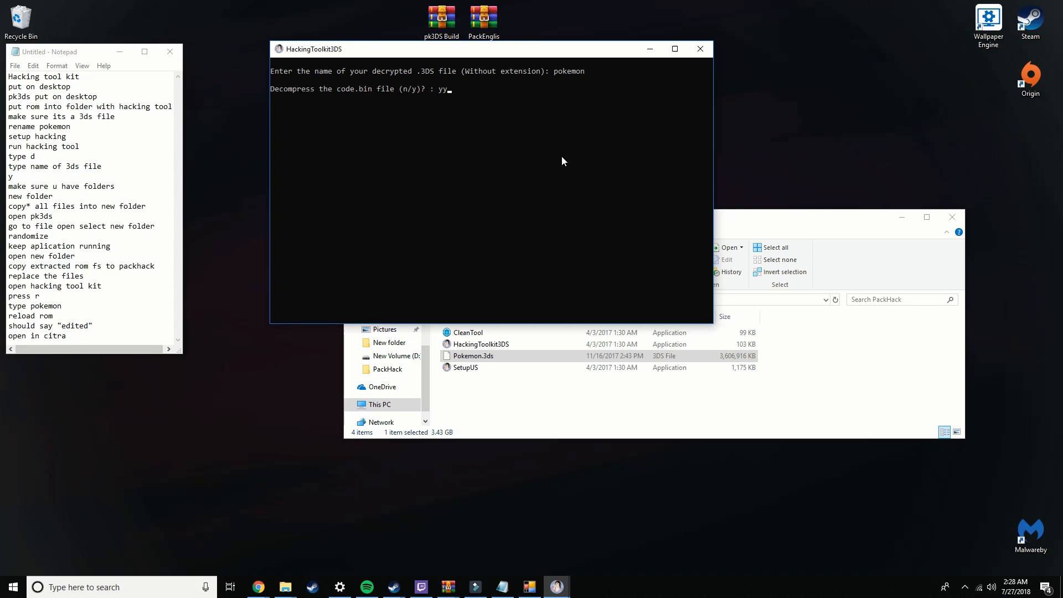
pyautogui.press('Return')
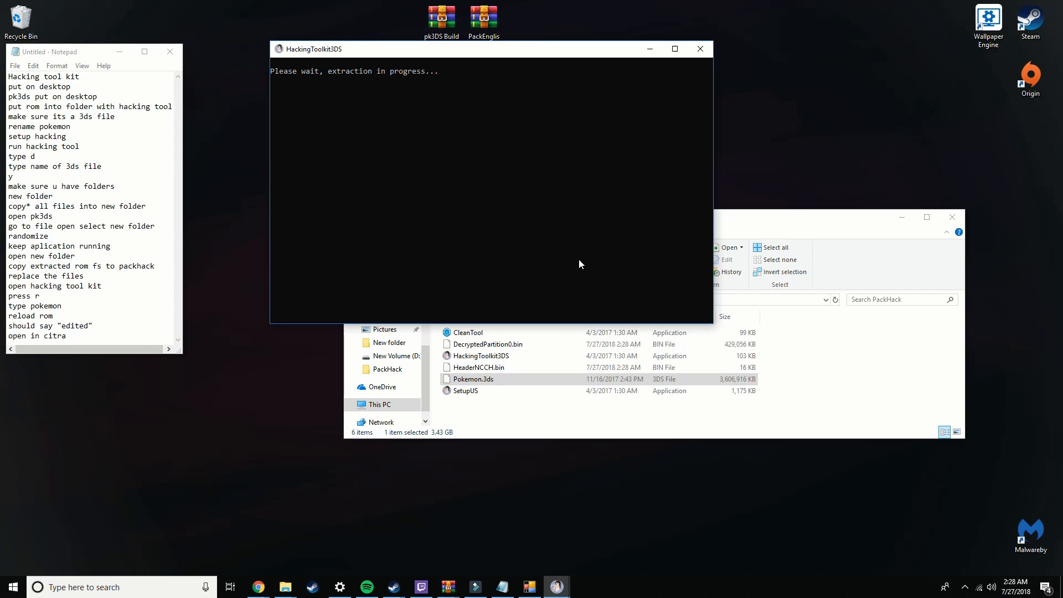
# Reposition the PackHack folder window so the extraction console's progress and the extracted files are both visible.
pyautogui.click(861, 376)
pyautogui.moveTo(775, 222); pyautogui.dragTo(799, 185)
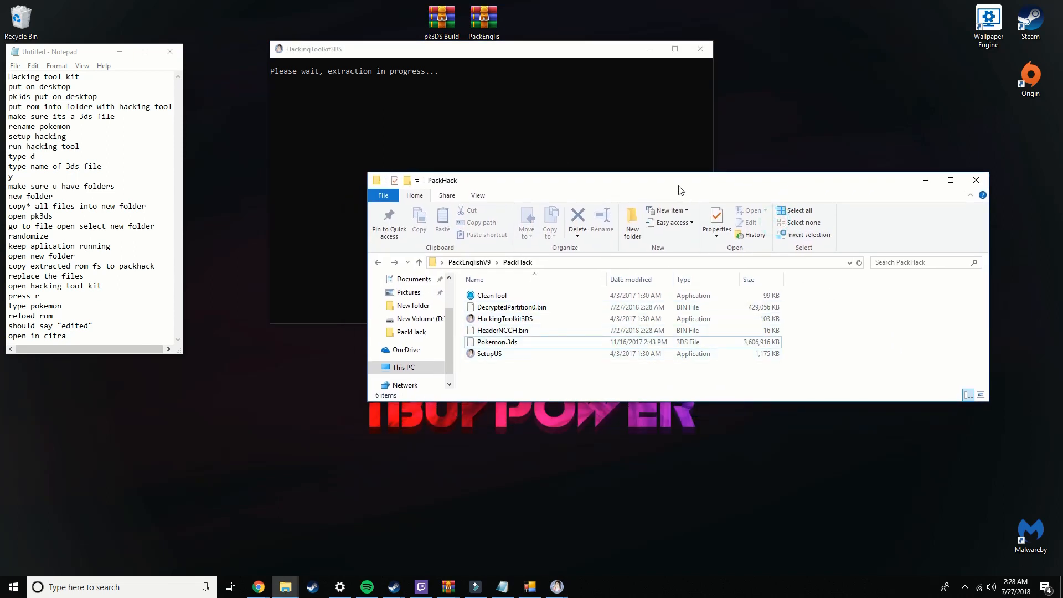
pyautogui.moveTo(674, 188); pyautogui.dragTo(603, 229)
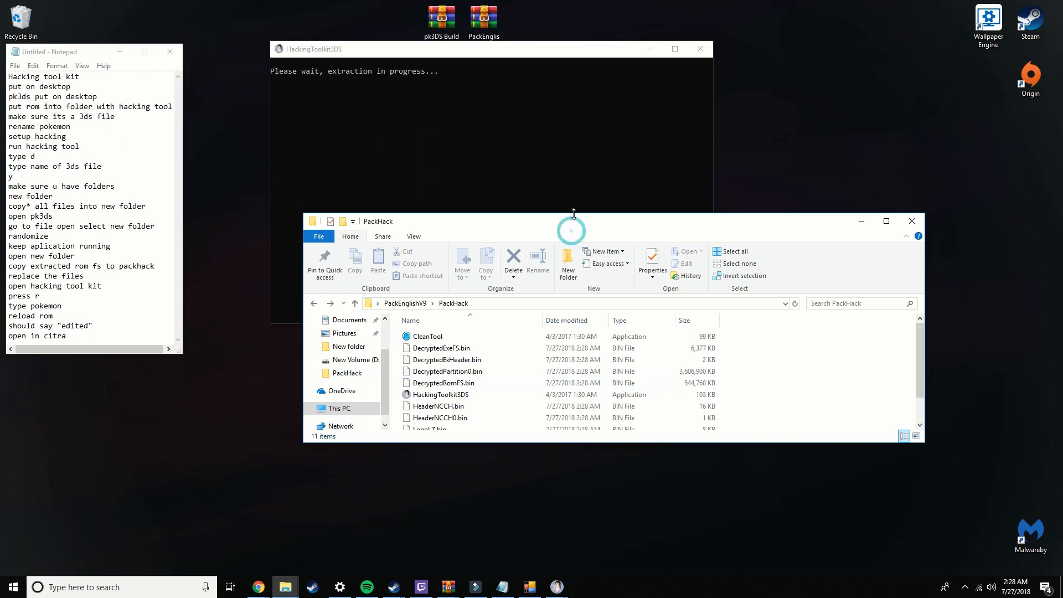
# Move the PackHack window clear of the extraction console, acknowledge the finished extraction and close HackingToolkit3DS.
pyautogui.moveTo(572, 231); pyautogui.dragTo(593, 176)
pyautogui.scroll(-1, 502, 342)
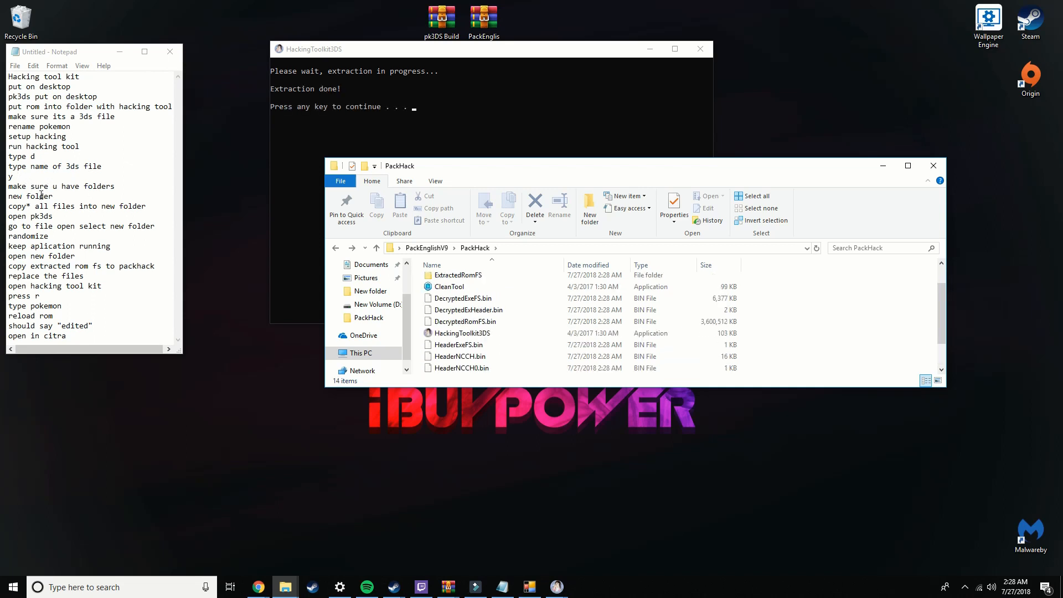
pyautogui.click(341, 106)
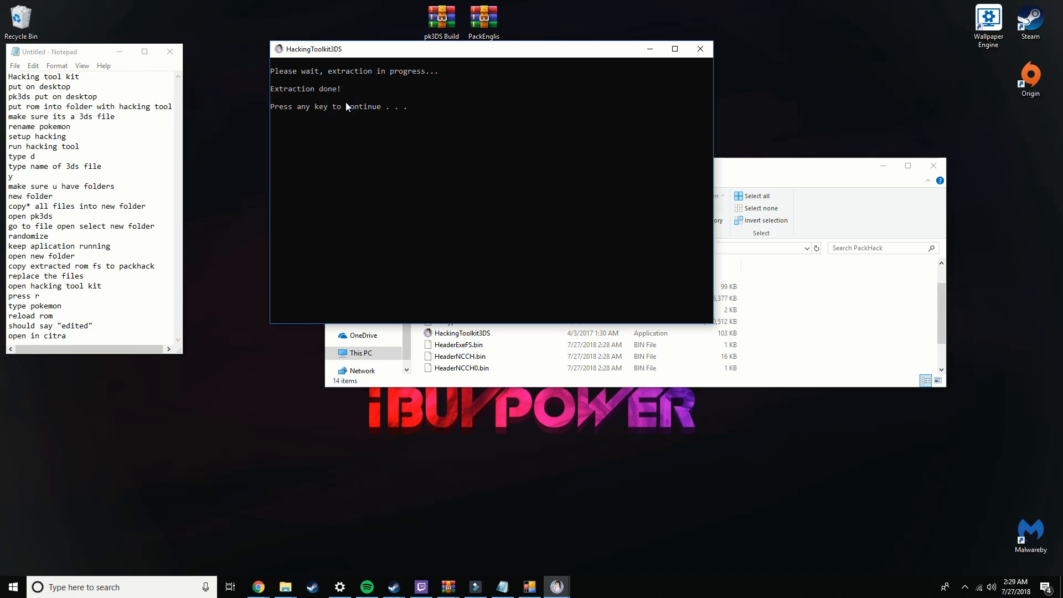
pyautogui.press('Return')
pyautogui.click(707, 49)
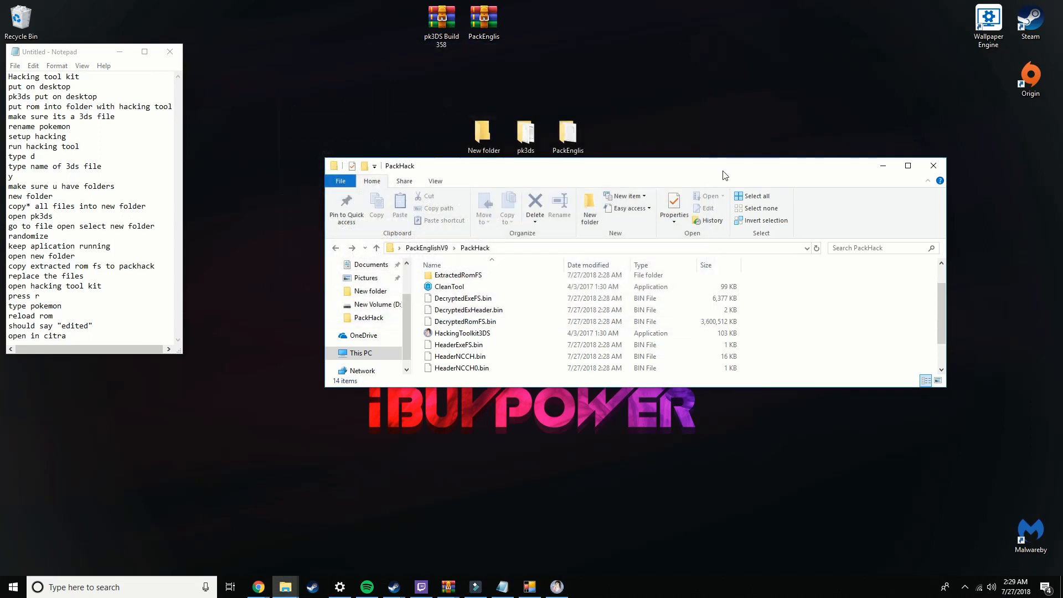
# Examine the PackHack folder for the ExtractedBanner, ExtractedExeFS and ExtractedRomFS folders and the other extracted files.
pyautogui.moveTo(721, 166); pyautogui.dragTo(699, 203)
pyautogui.scroll(-2, 459, 357)
pyautogui.scroll(2, 462, 348)
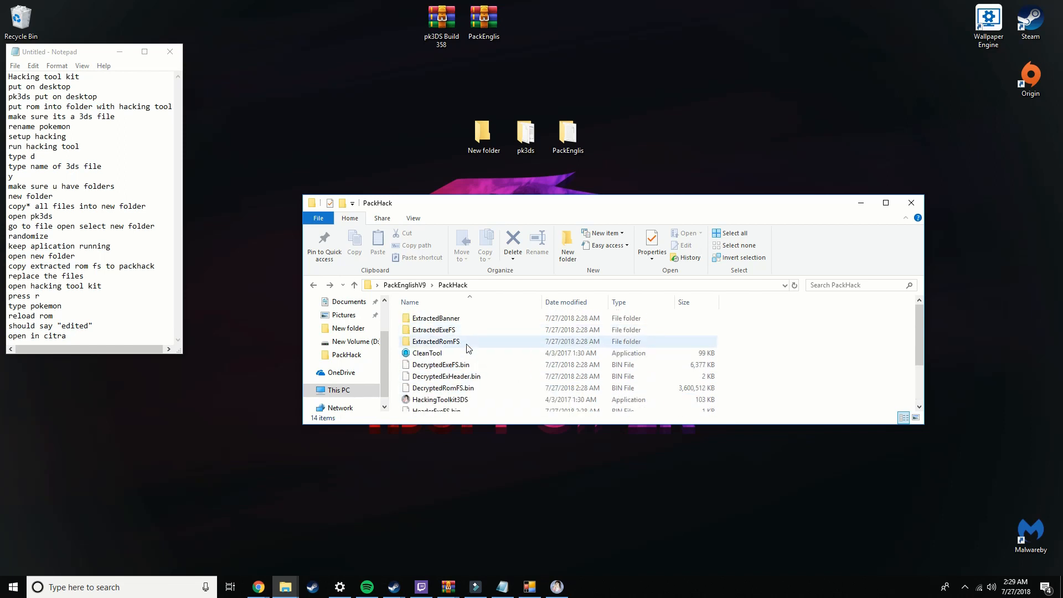
pyautogui.scroll(-2, 465, 343)
pyautogui.scroll(2, 465, 338)
pyautogui.click(453, 321)
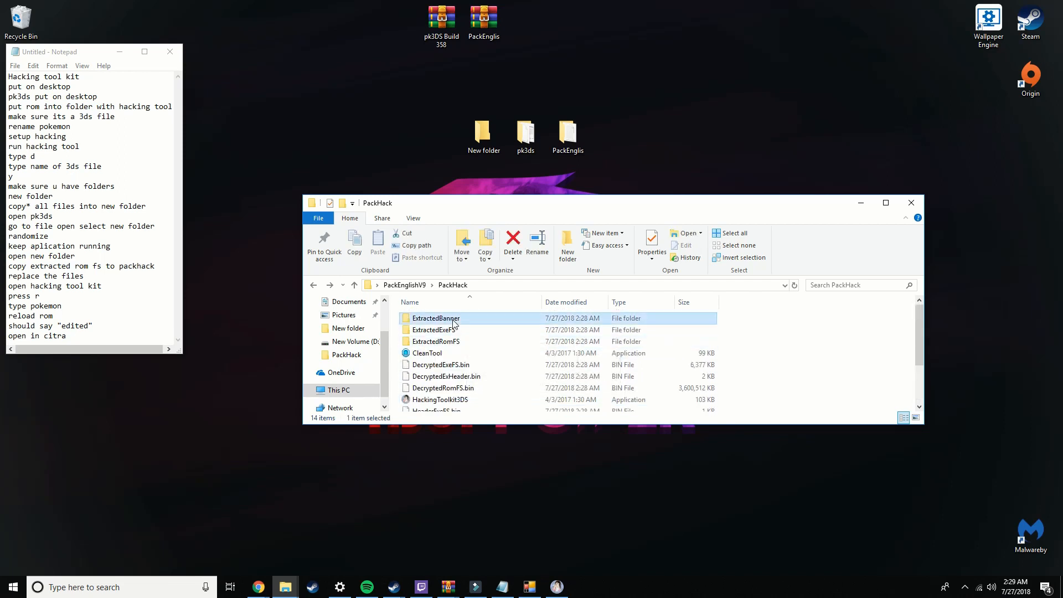
pyautogui.keyDown('shift'); pyautogui.click(450, 343); pyautogui.keyUp('shift')
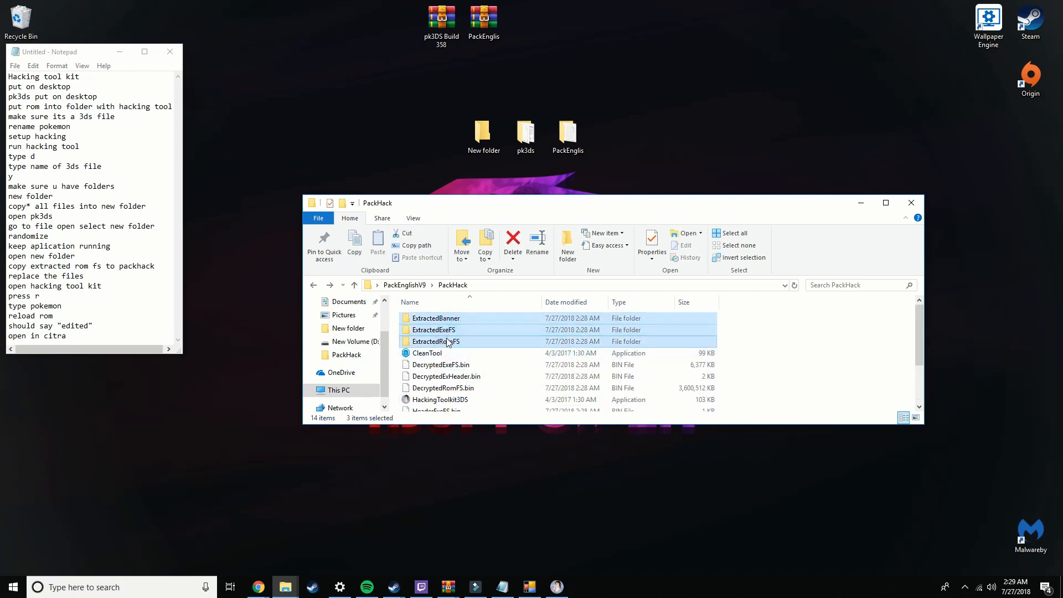
pyautogui.scroll(-2, 503, 354)
pyautogui.scroll(2, 565, 357)
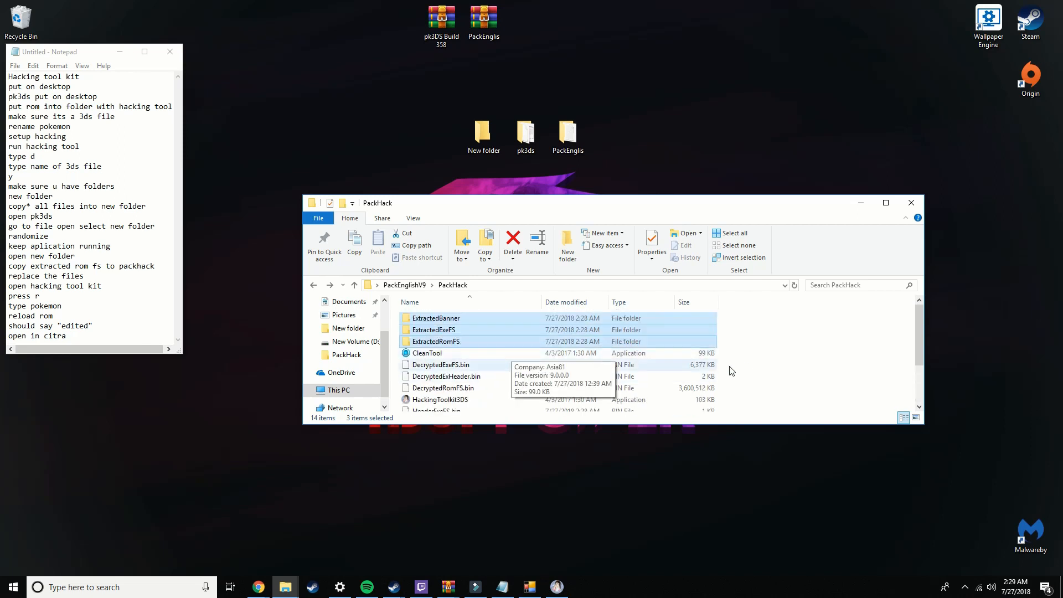
pyautogui.click(750, 363)
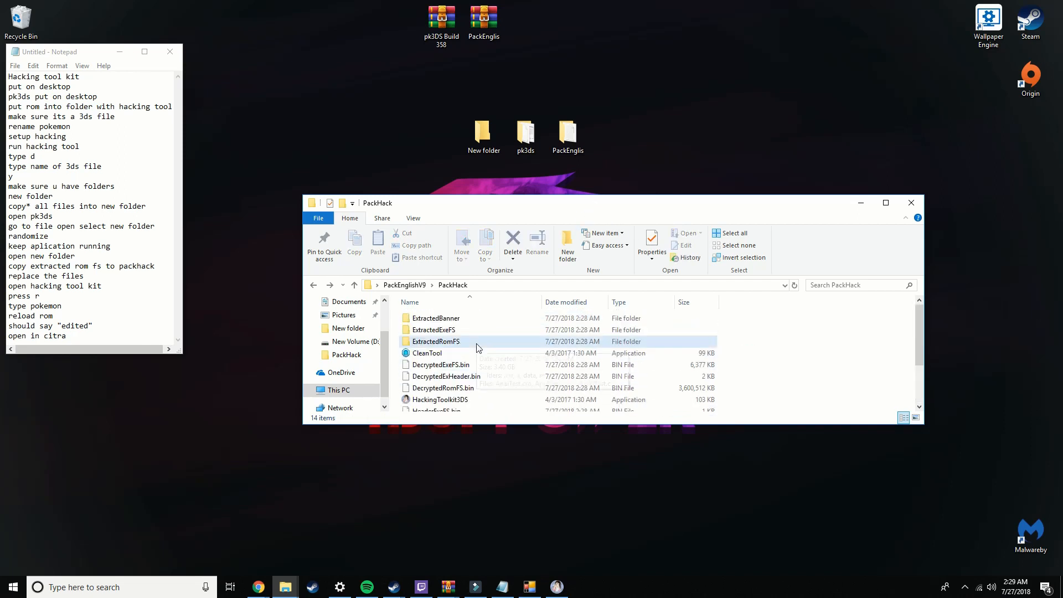
pyautogui.scroll(-2, 459, 321)
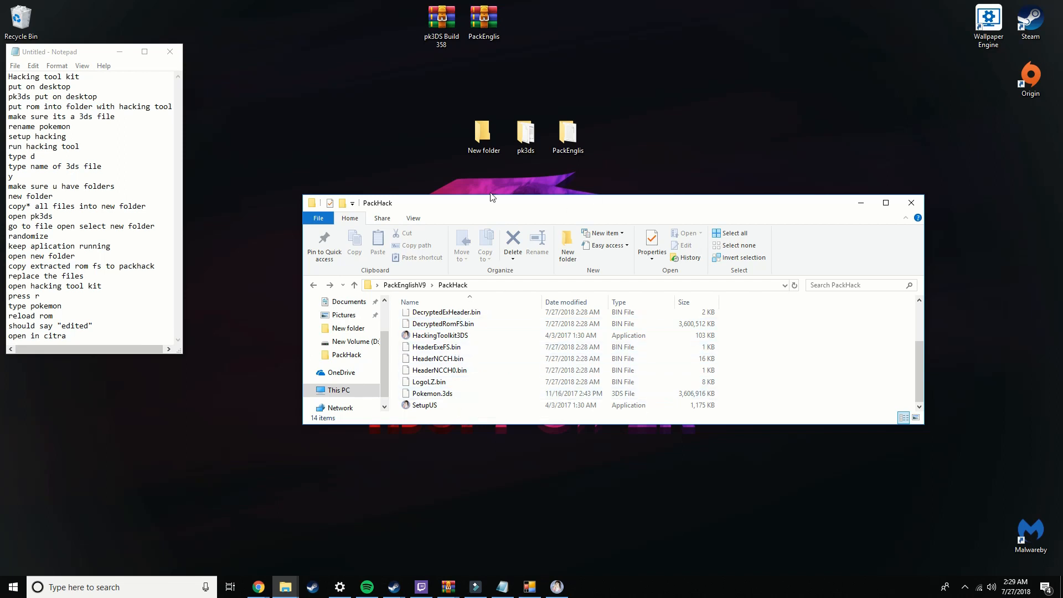
# Select everything in PackHack, open New folder from the desktop and arrange the two windows side by side.
pyautogui.moveTo(496, 212); pyautogui.dragTo(662, 178)
pyautogui.scroll(2, 642, 290)
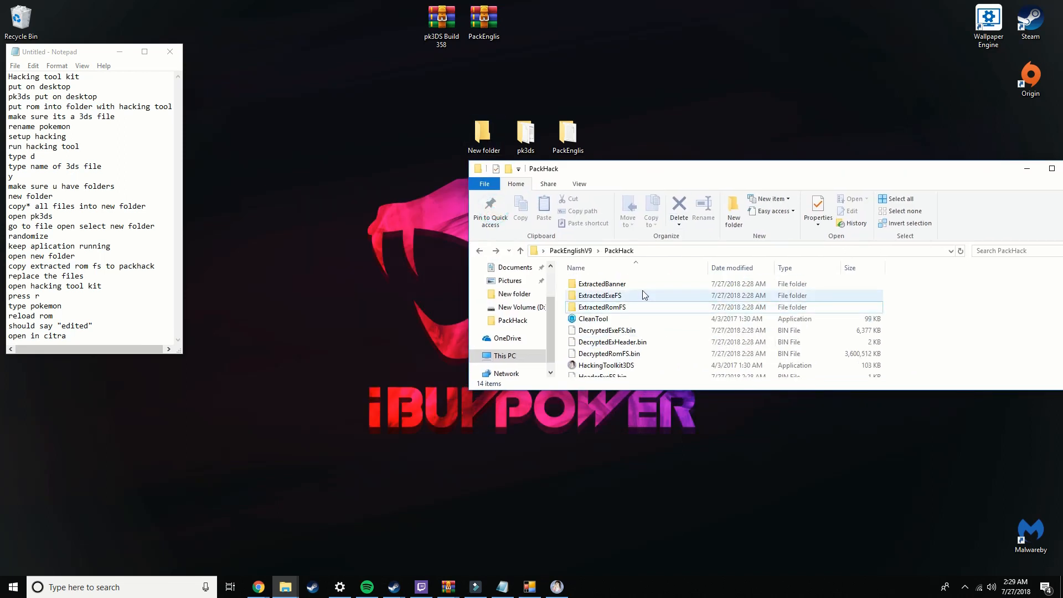
pyautogui.hotkey('ctrl', 'a')
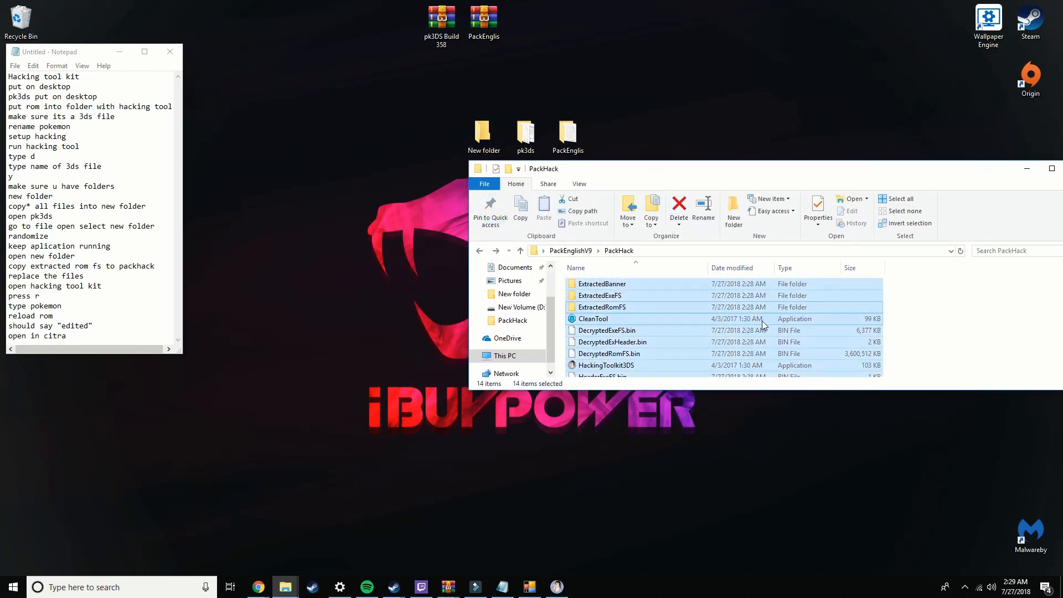
pyautogui.doubleClick(483, 135)
pyautogui.moveTo(553, 177); pyautogui.dragTo(139, 125)
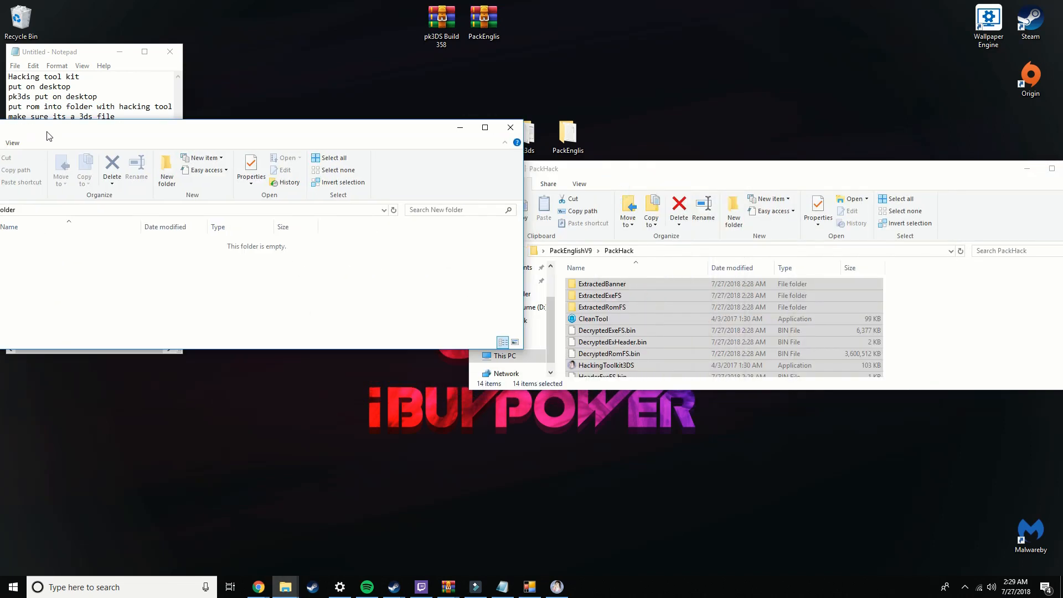
pyautogui.moveTo(600, 176); pyautogui.dragTo(665, 136)
# Copy all selected items within the PackHack folder itself, and go up to PackEnglishV9 and back into PackHack.
pyautogui.rightClick(714, 282)
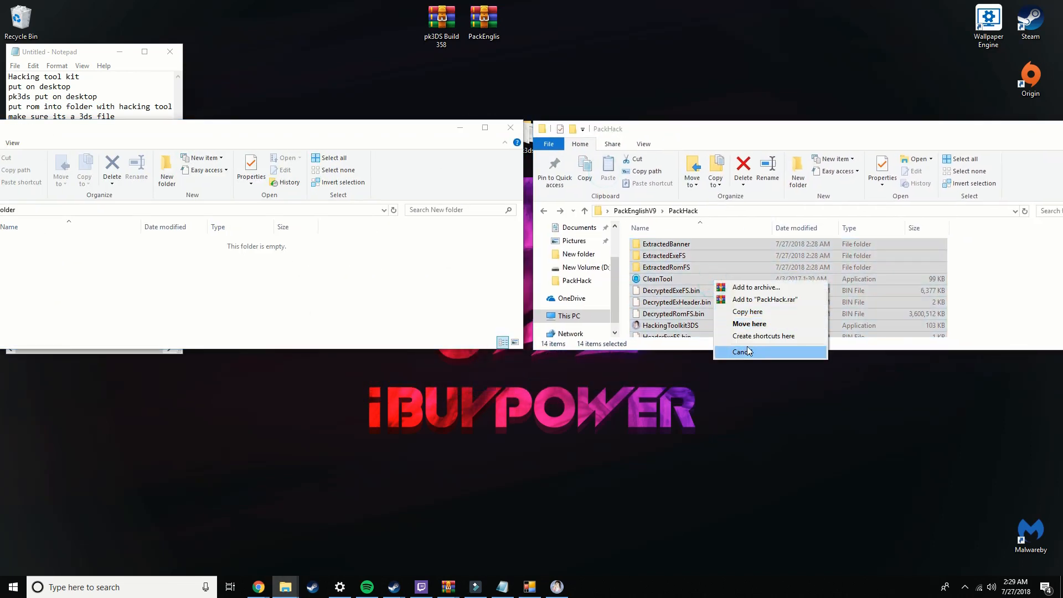
pyautogui.click(747, 312)
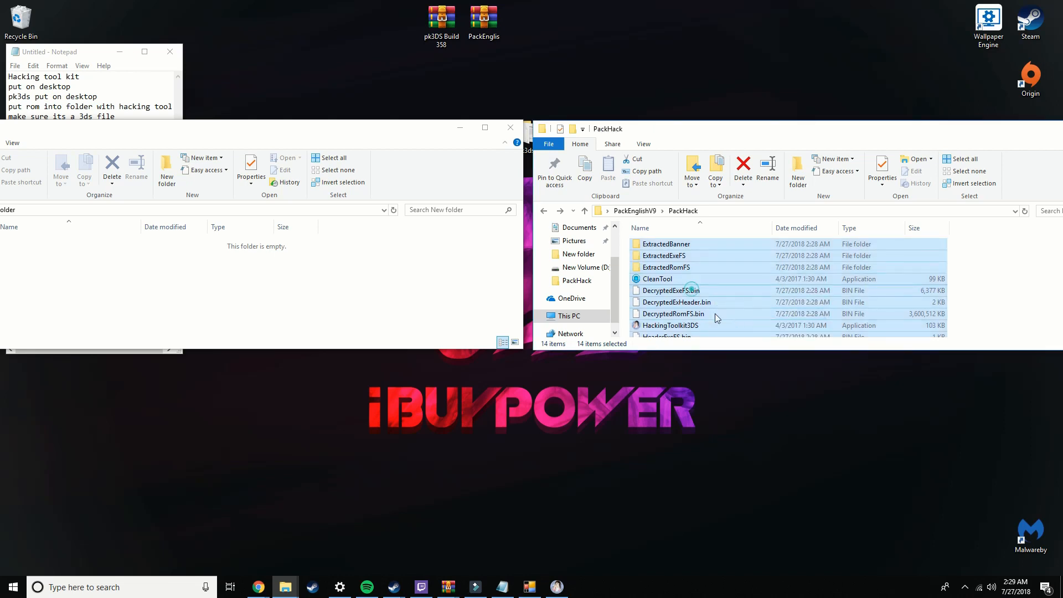
pyautogui.click(968, 285)
pyautogui.hotkey('alt', 'Left')
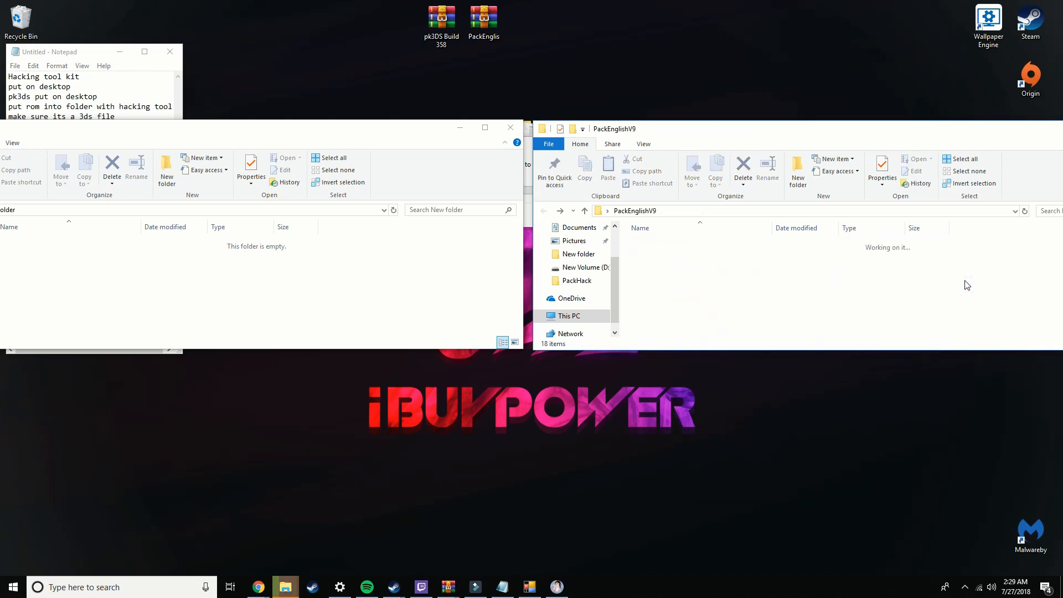
pyautogui.doubleClick(689, 246)
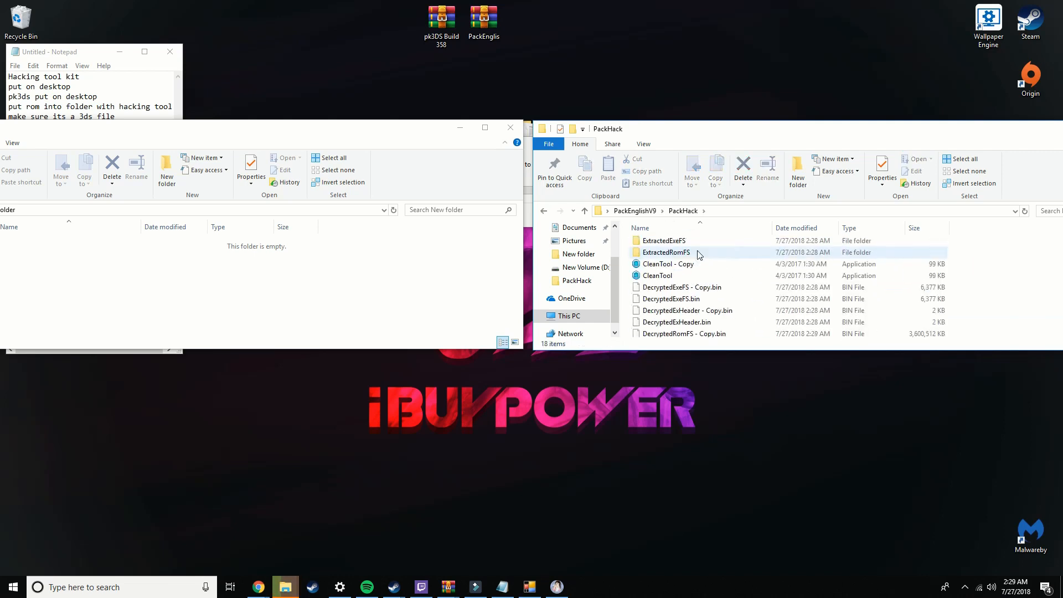
# Copy the entire contents of PackHack into New folder.
pyautogui.hotkey('ctrl', 'a')
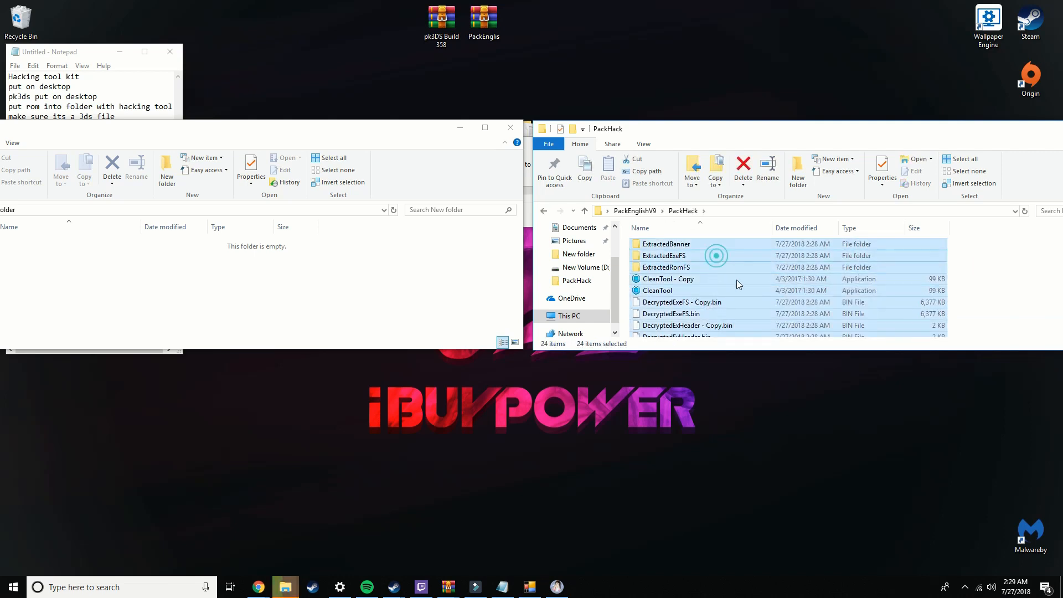
pyautogui.rightClick(716, 255)
pyautogui.click(757, 401)
pyautogui.click(333, 265)
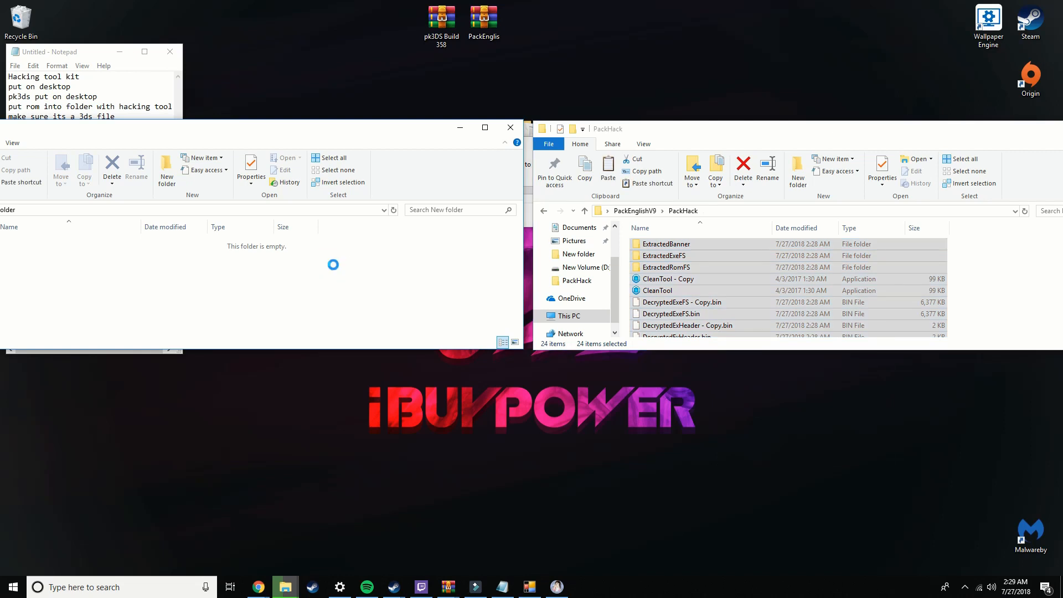
pyautogui.hotkey('ctrl', 'v')
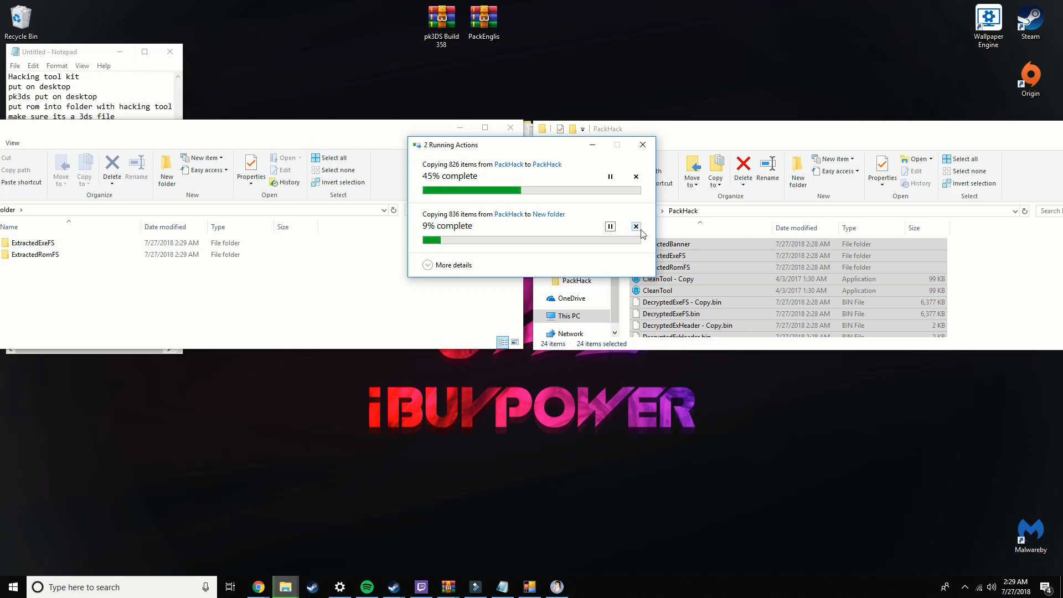
# Cancel only the PackHack to PackHack transfer and keep the copy to New folder running.
pyautogui.click(642, 144)
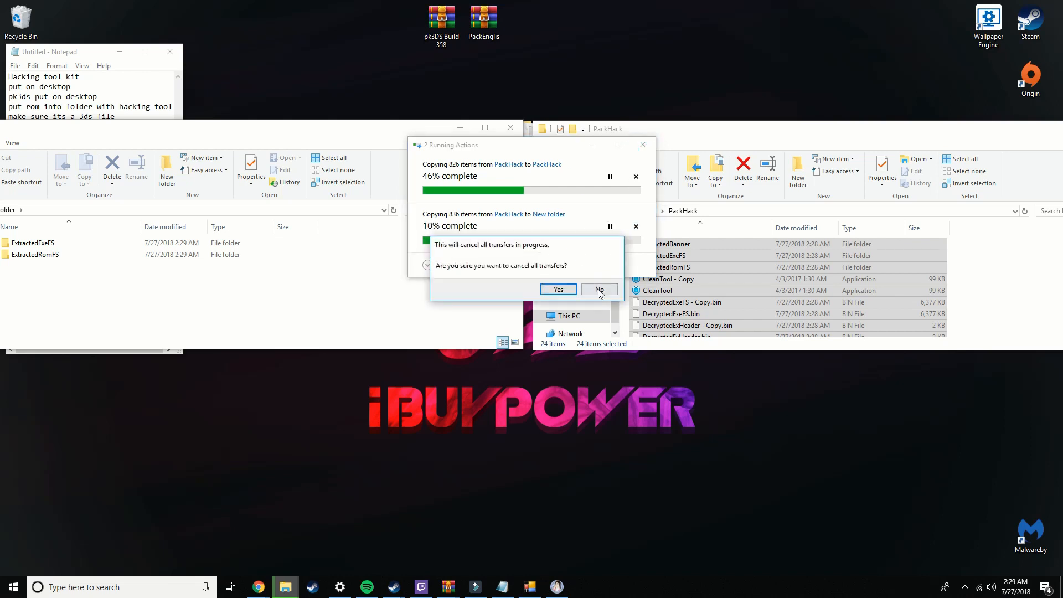
pyautogui.click(599, 289)
pyautogui.click(635, 176)
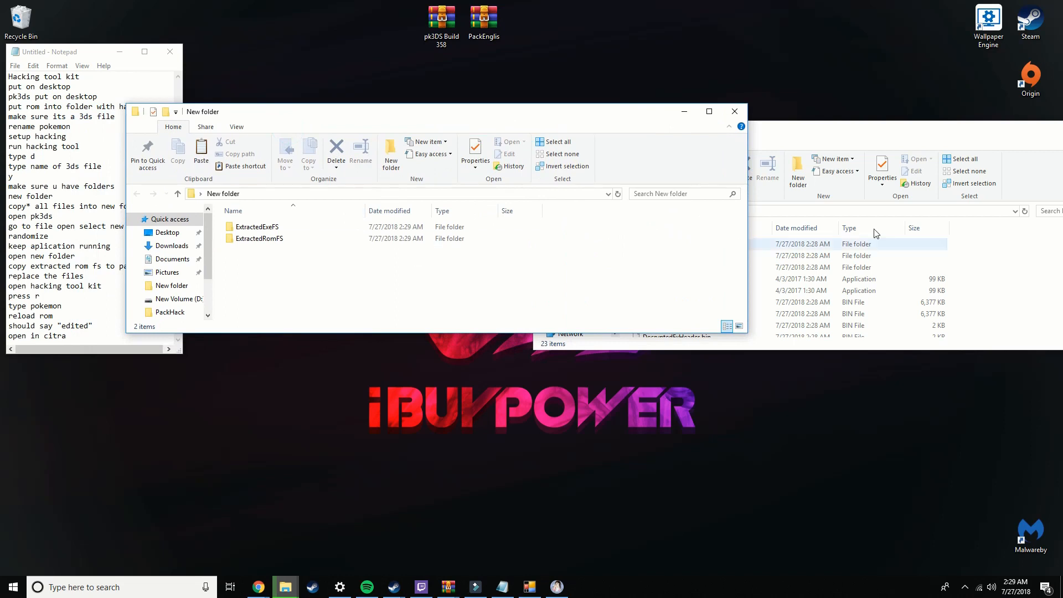
# Bring the New folder window into full view and look through the files copied so far.
pyautogui.click(873, 134)
pyautogui.click(831, 139)
pyautogui.moveTo(794, 132); pyautogui.dragTo(744, 92)
pyautogui.click(875, 131)
pyautogui.scroll(-2, 538, 252)
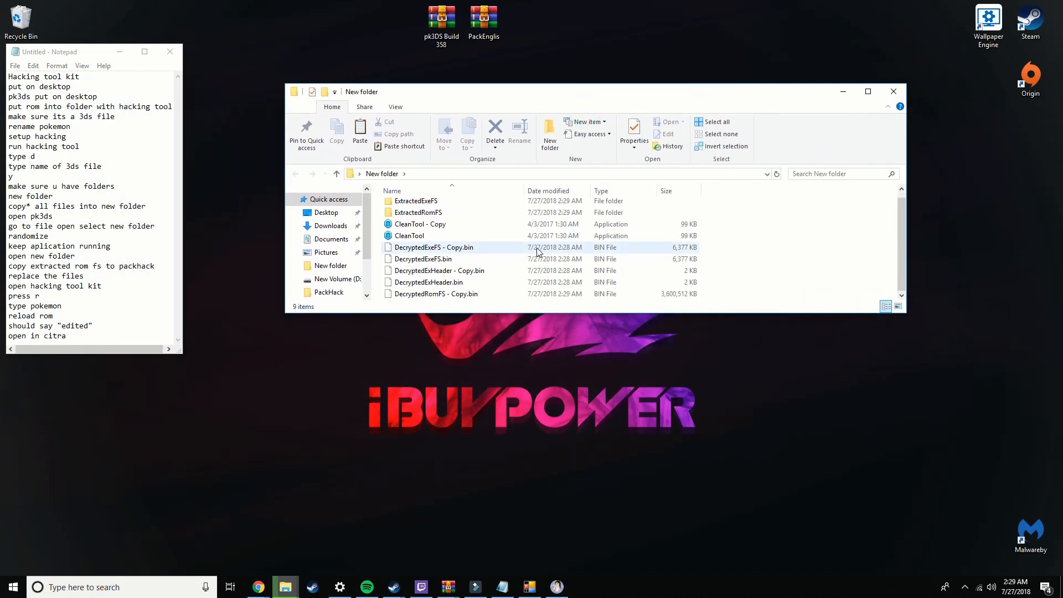
pyautogui.scroll(1, 537, 252)
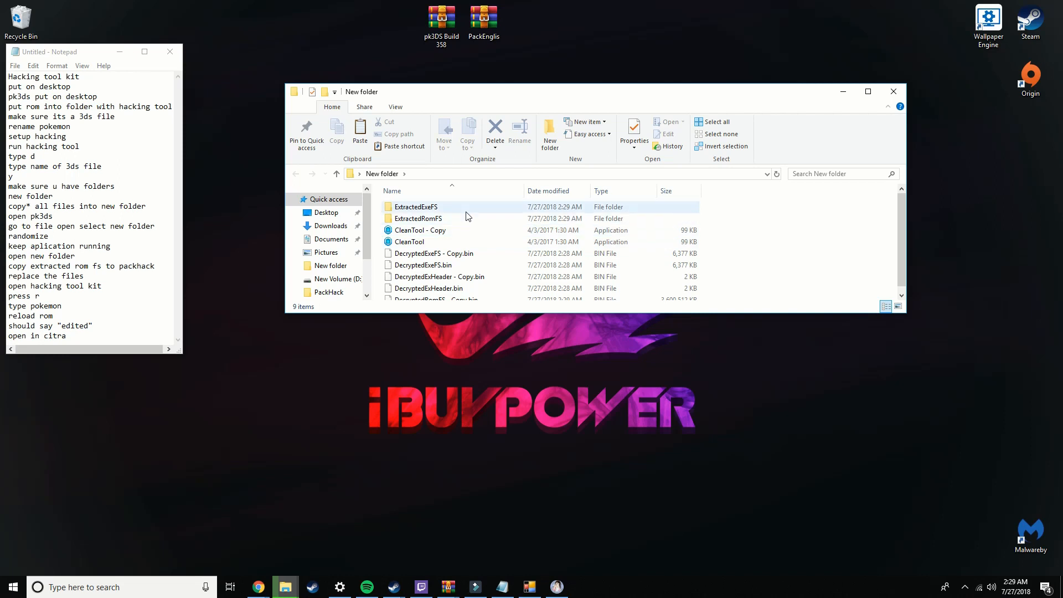
# Close the open PackHack and Record folder windows, leaving New folder and the copy progress dialog open.
pyautogui.click(298, 590)
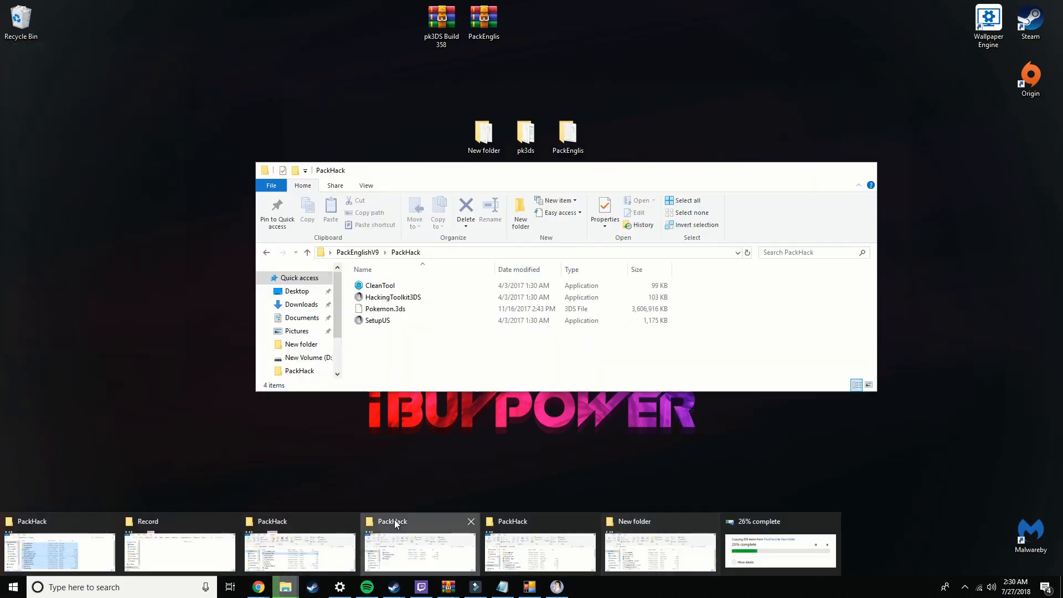
pyautogui.middleClick(394, 519)
pyautogui.middleClick(258, 520)
pyautogui.middleClick(165, 517)
pyautogui.middleClick(64, 525)
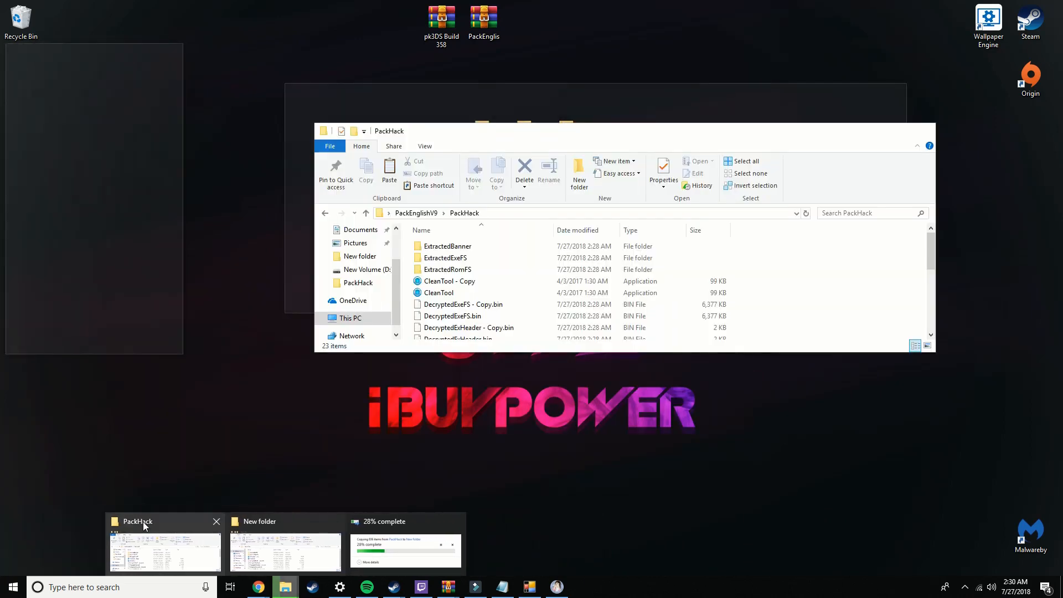
pyautogui.middleClick(133, 523)
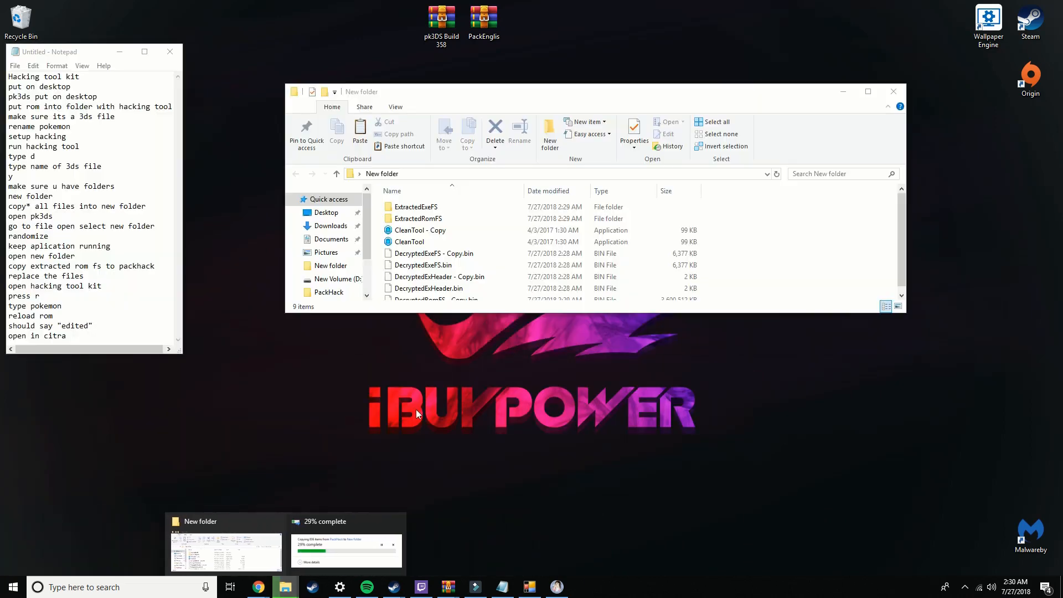
# Bring up the copy progress dialog and arrange it and the New folder window so the desktop folders are uncovered.
pyautogui.click(285, 588)
pyautogui.click(310, 551)
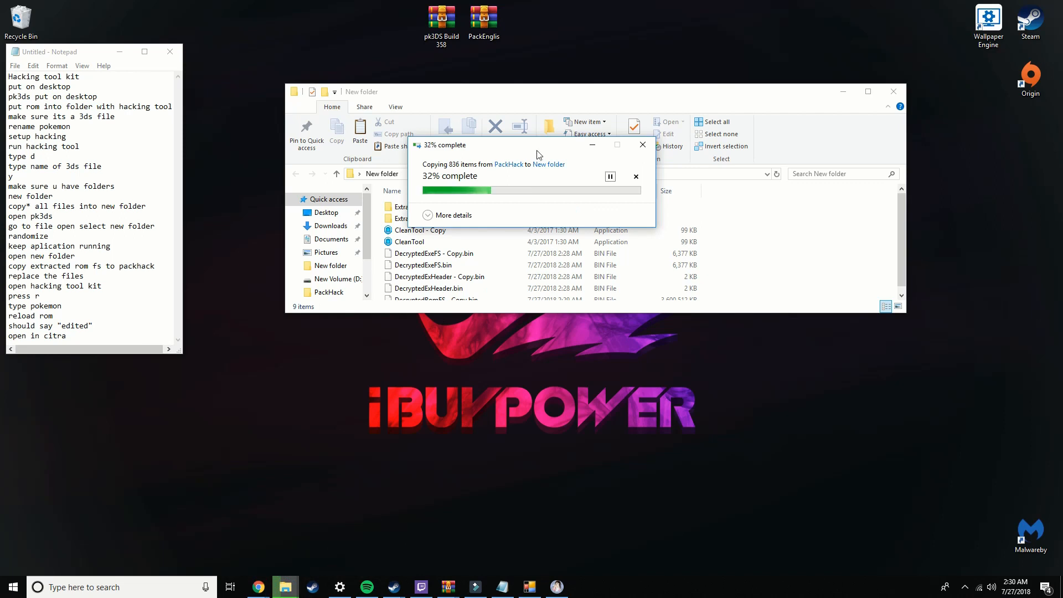
pyautogui.moveTo(498, 144); pyautogui.dragTo(765, 190)
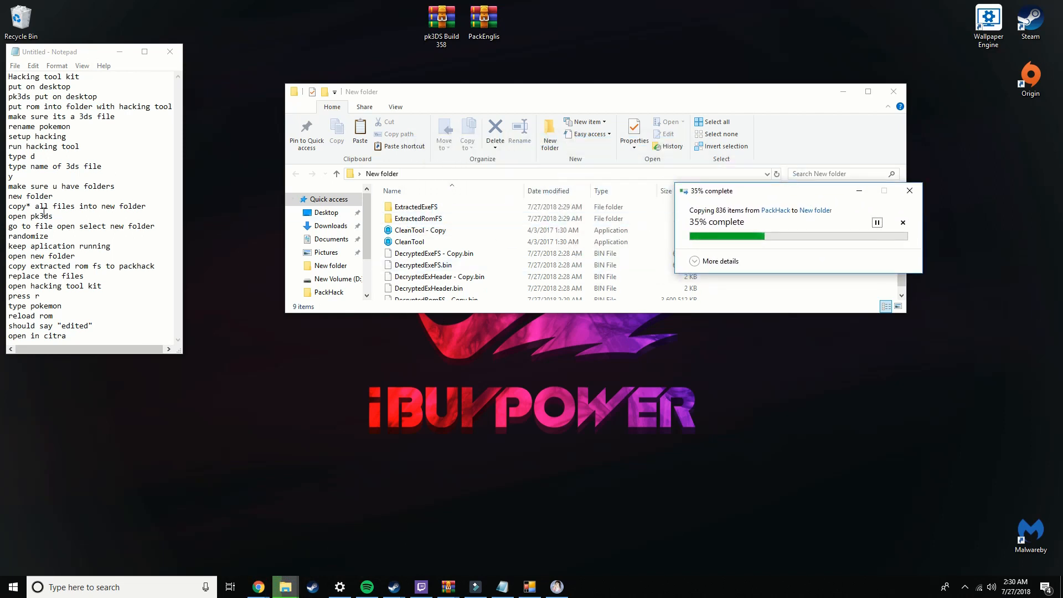
pyautogui.moveTo(489, 96); pyautogui.dragTo(419, 247)
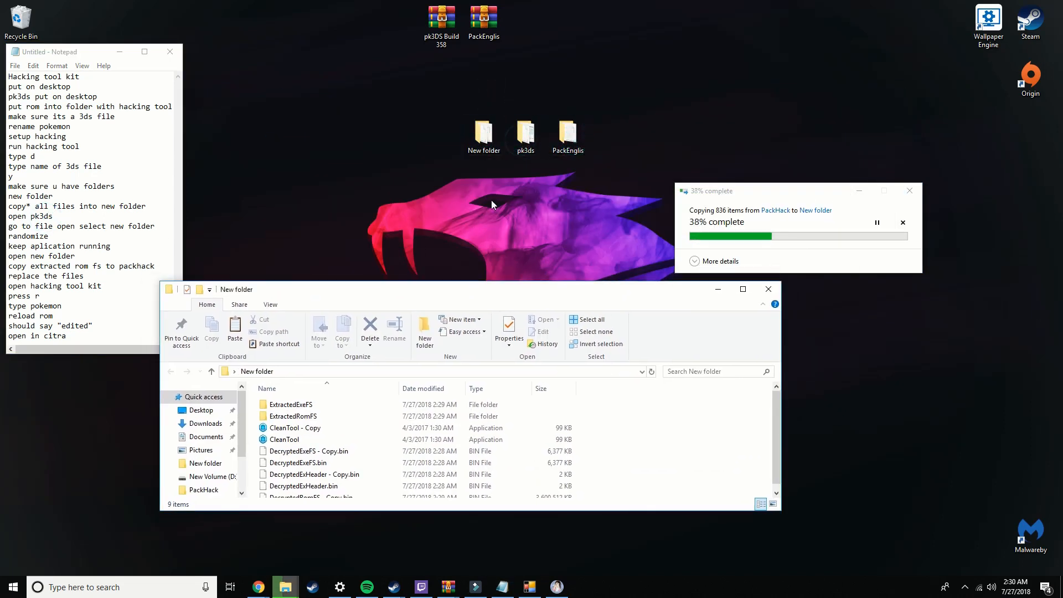
pyautogui.click(529, 147)
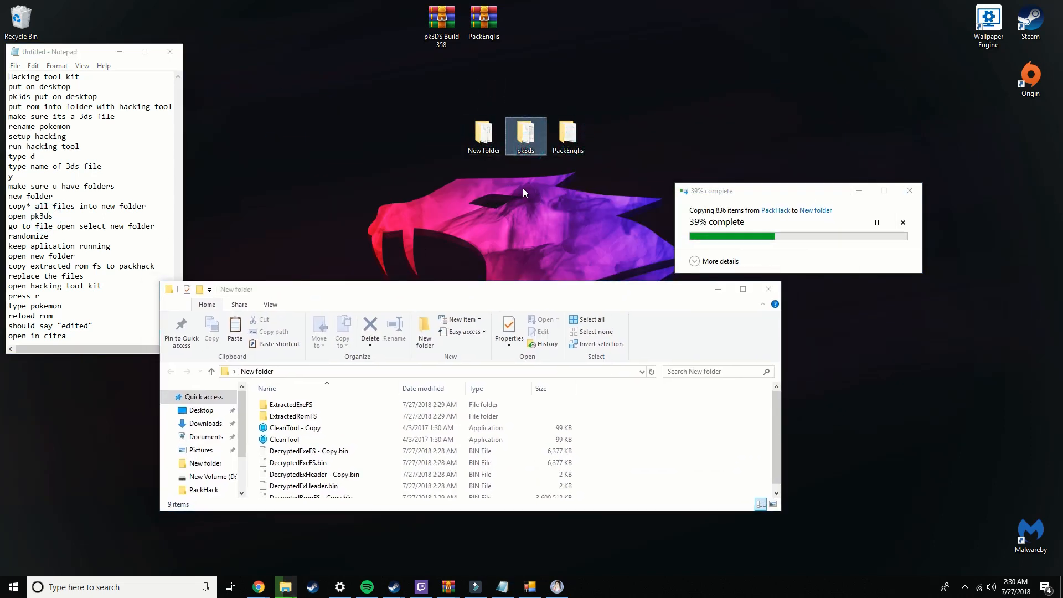
pyautogui.click(558, 145)
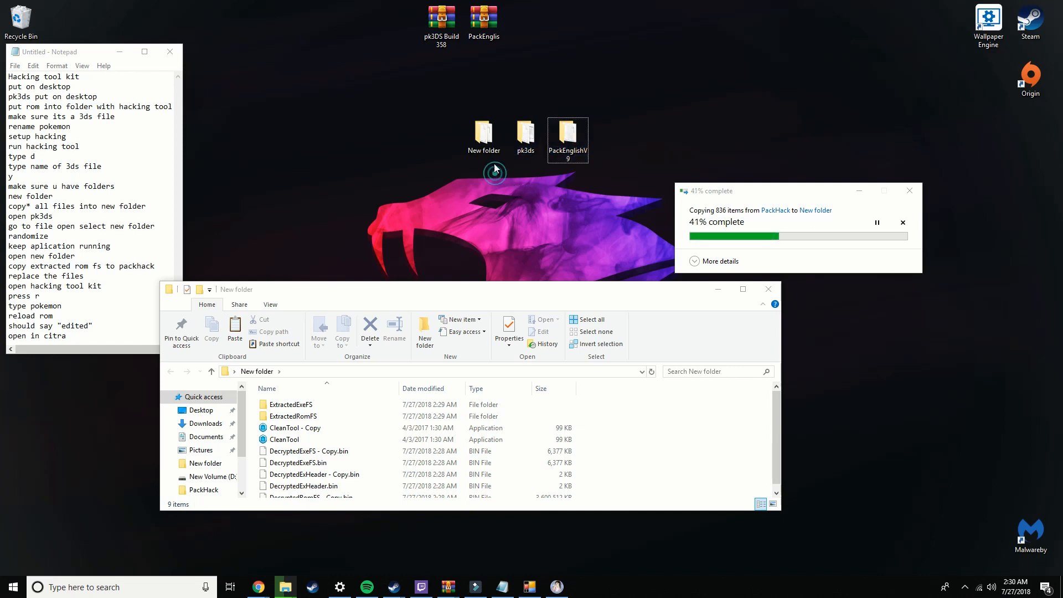
pyautogui.moveTo(740, 192); pyautogui.dragTo(675, 110)
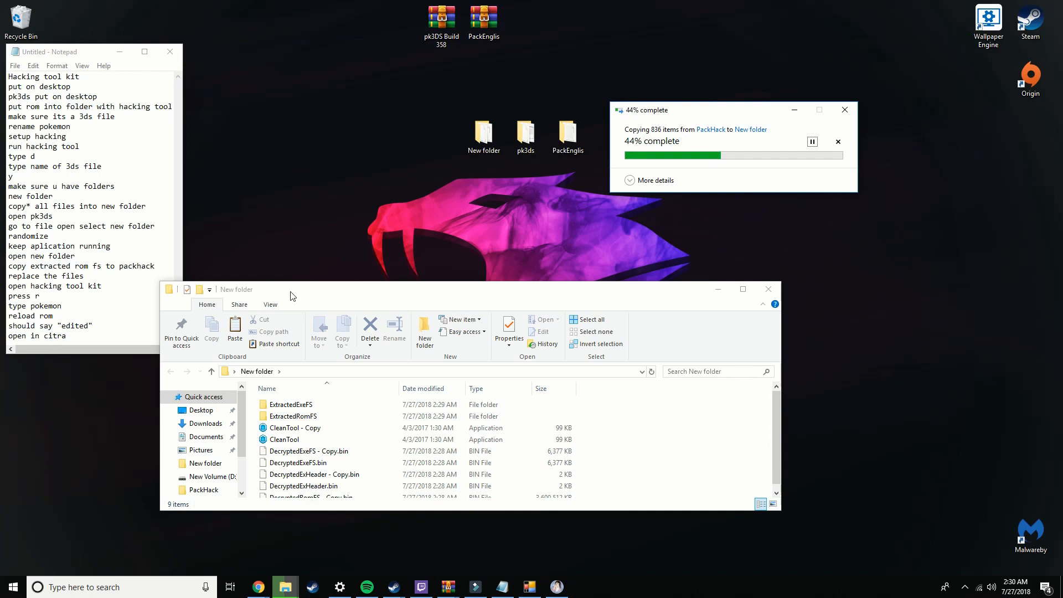
# Reposition the New folder window and look through its complete list of copied files.
pyautogui.moveTo(291, 289); pyautogui.dragTo(486, 164)
pyautogui.click(527, 145)
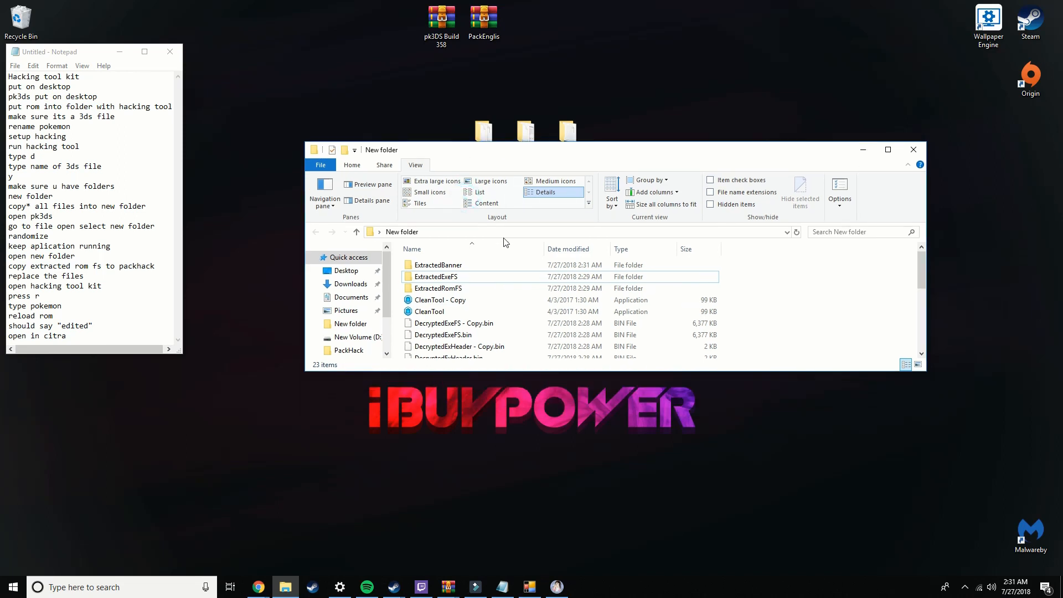
pyautogui.scroll(-3, 527, 289)
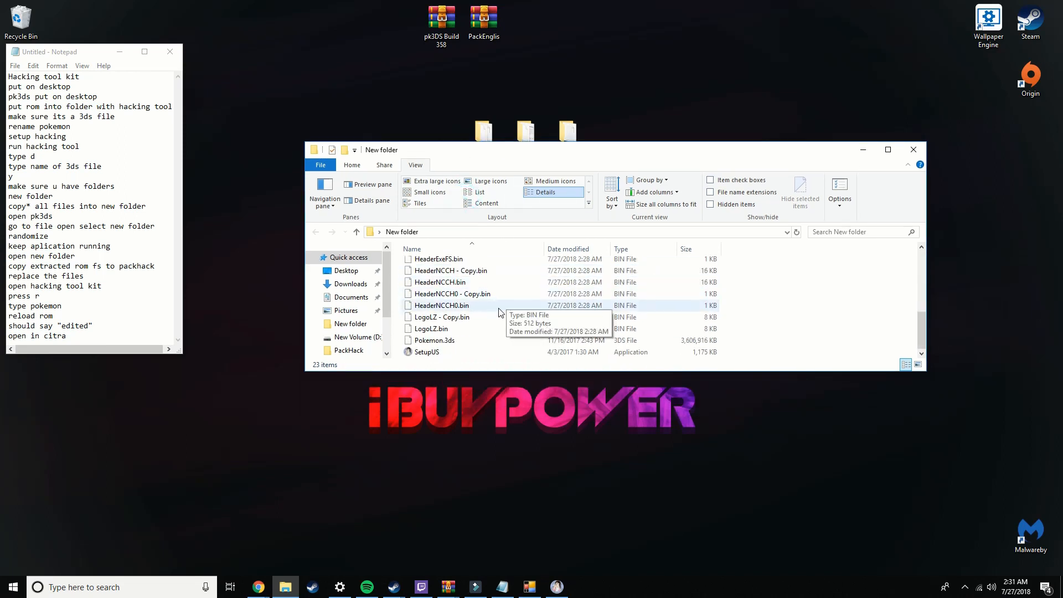
pyautogui.scroll(5, 507, 279)
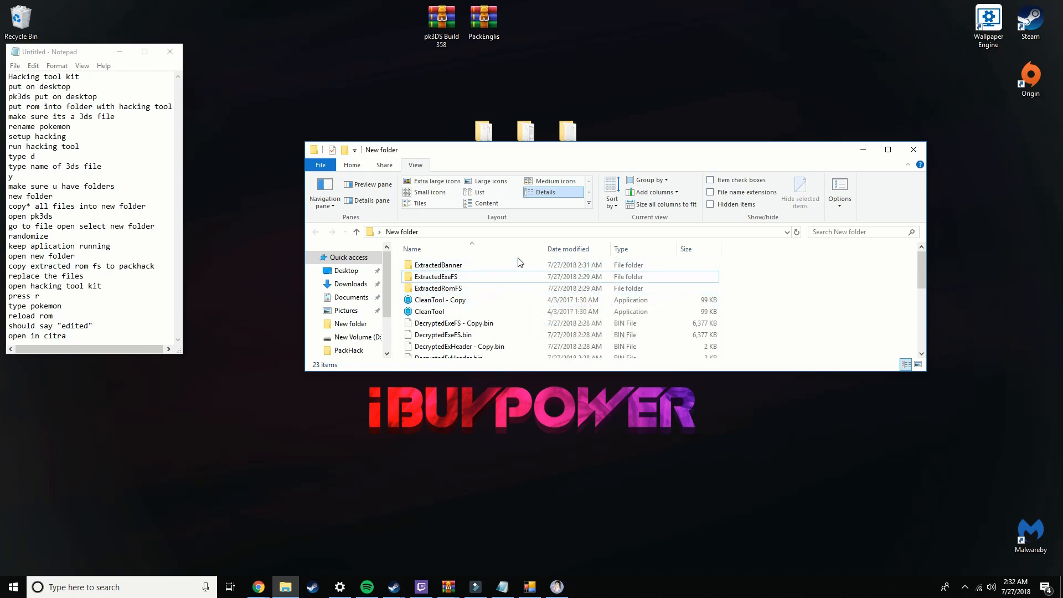
# Move the New folder window off the desktop folders and launch the pk3DS application from the pk3ds folder.
pyautogui.moveTo(510, 154); pyautogui.dragTo(538, 132)
pyautogui.scroll(-5, 489, 254)
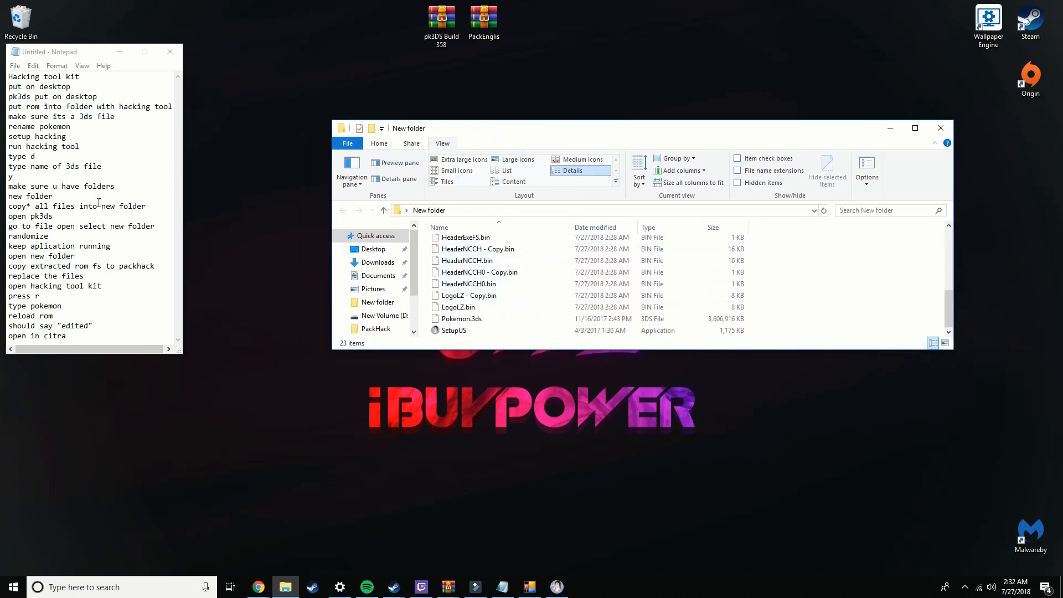
pyautogui.click(489, 137)
pyautogui.moveTo(519, 128); pyautogui.dragTo(428, 209)
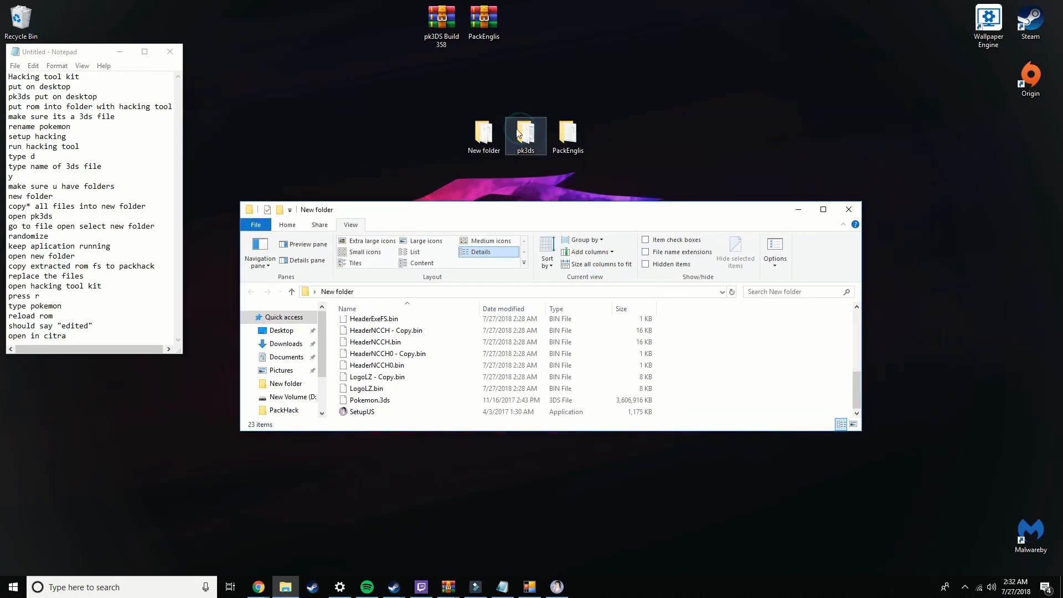
pyautogui.doubleClick(520, 134)
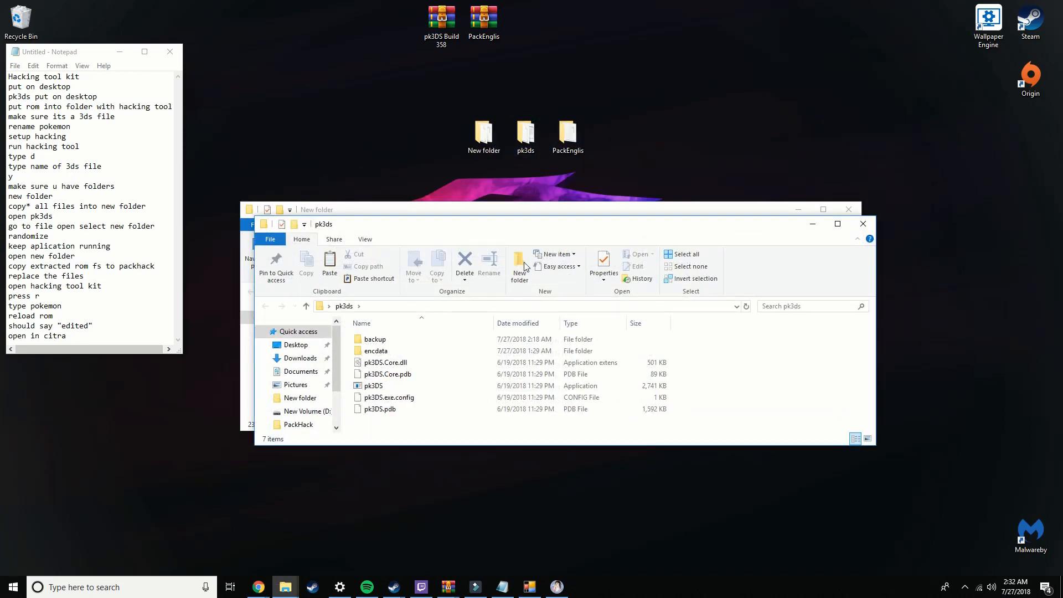
pyautogui.doubleClick(393, 386)
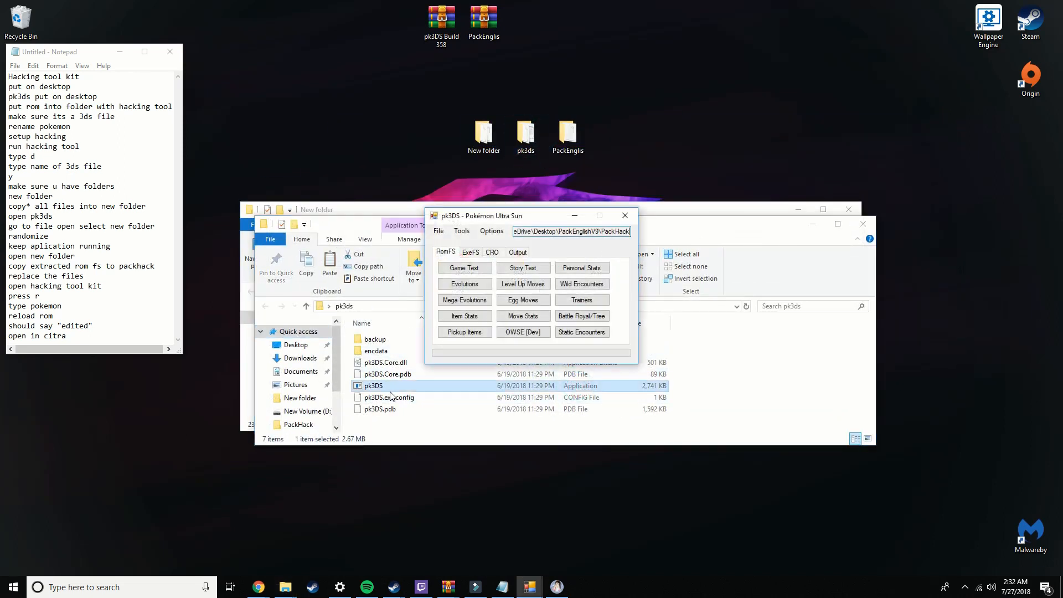
# Open the desktop's New folder in pk3DS as the game folder to edit.
pyautogui.click(430, 187)
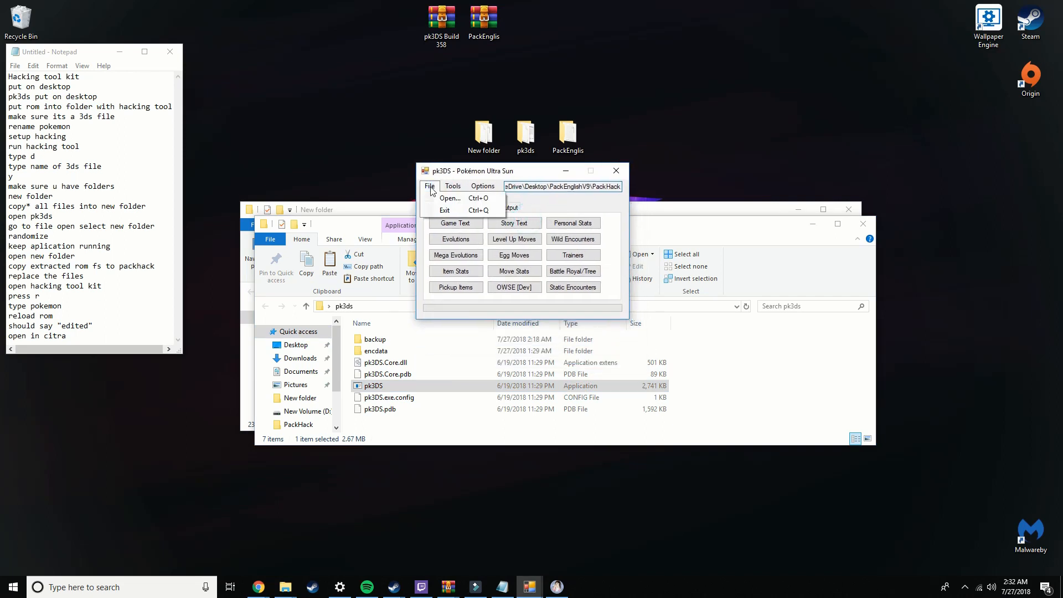
pyautogui.click(448, 199)
pyautogui.scroll(-1, 501, 288)
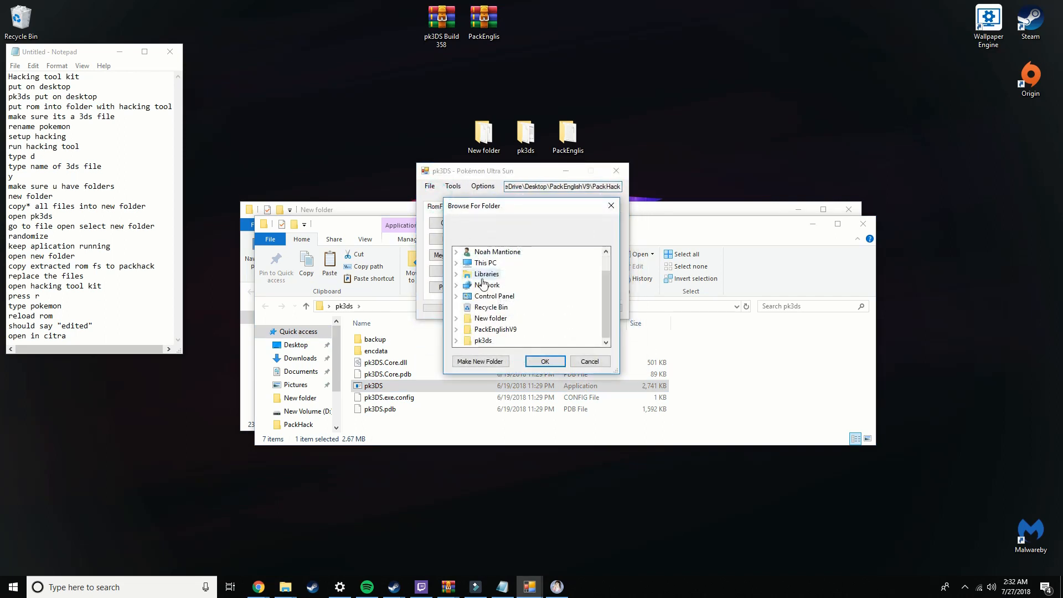
pyautogui.click(498, 318)
pyautogui.scroll(-1, 520, 302)
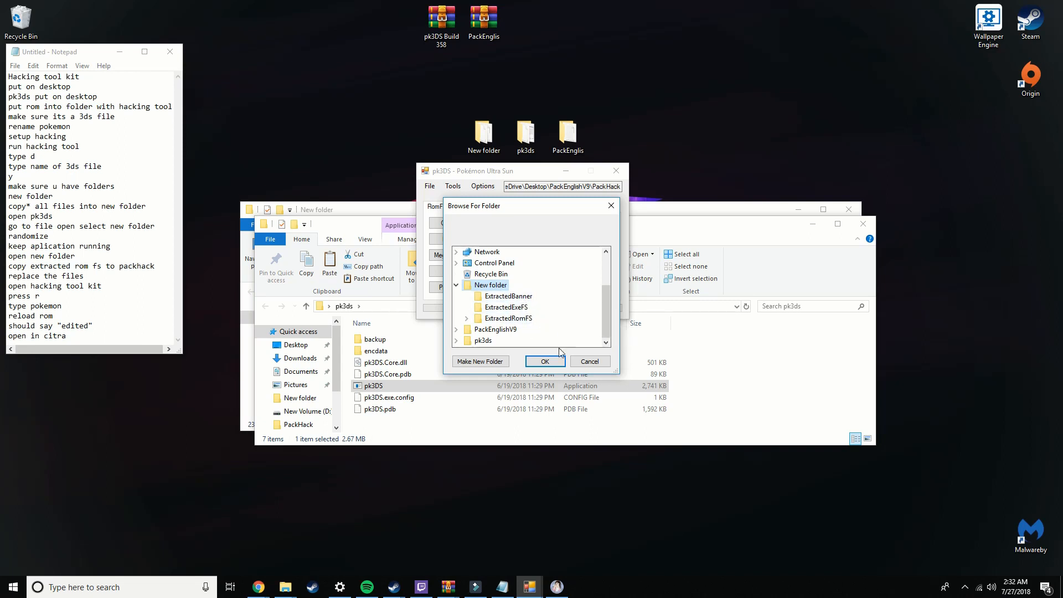
pyautogui.click(545, 361)
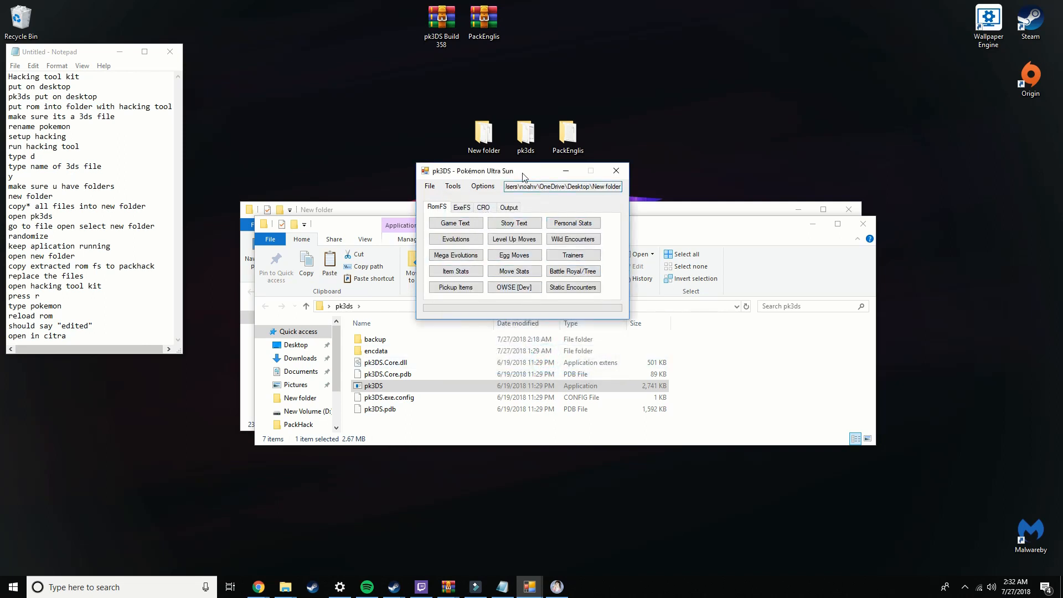
# Randomize all wild encounters in the Wild Encounters editor with all generations included, and close the editor.
pyautogui.moveTo(523, 174); pyautogui.dragTo(531, 146)
pyautogui.click(588, 211)
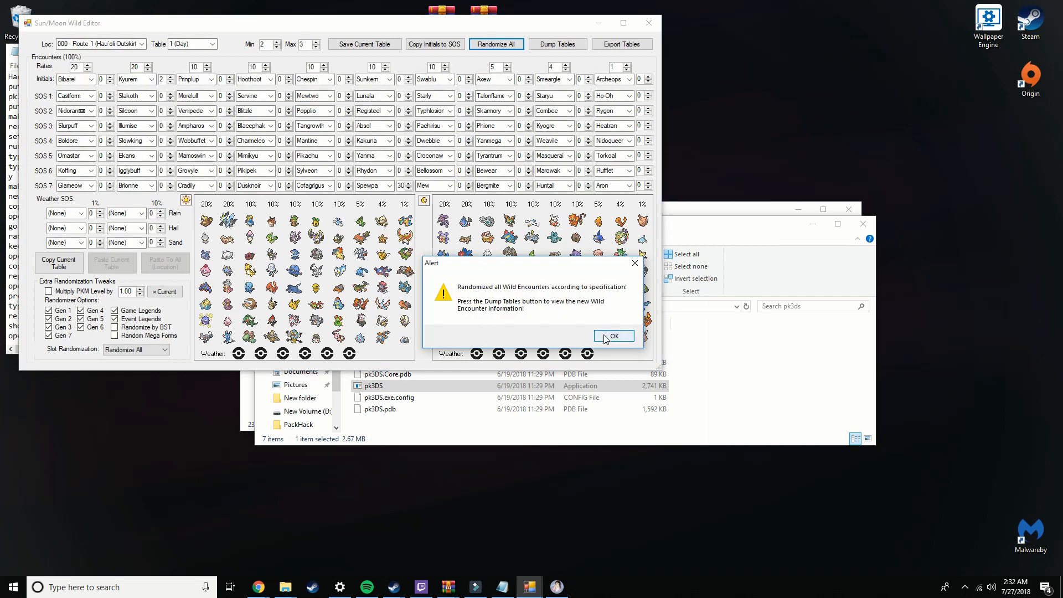
pyautogui.click(605, 339)
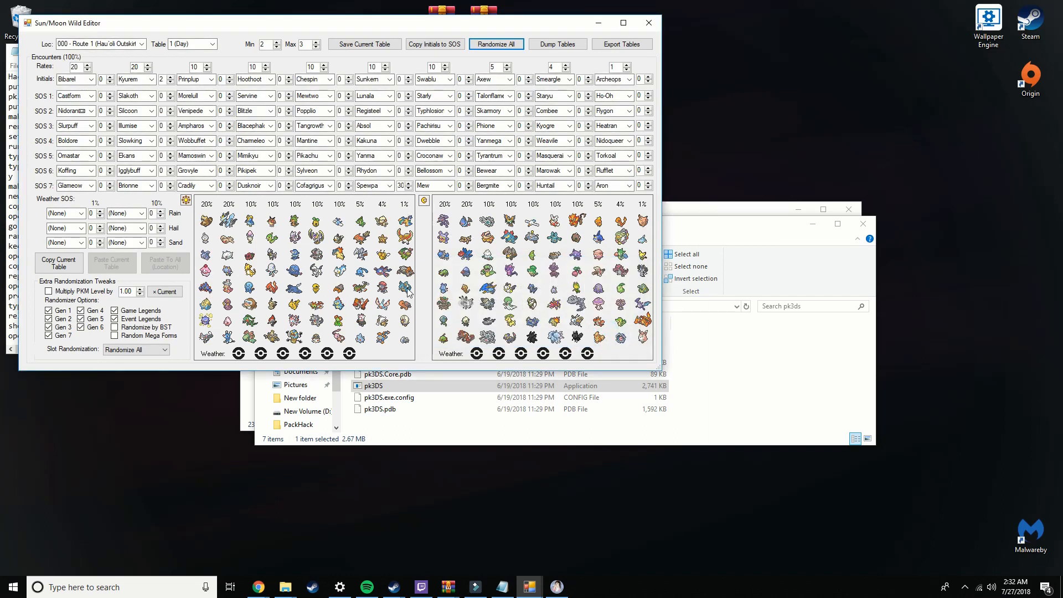
pyautogui.click(648, 23)
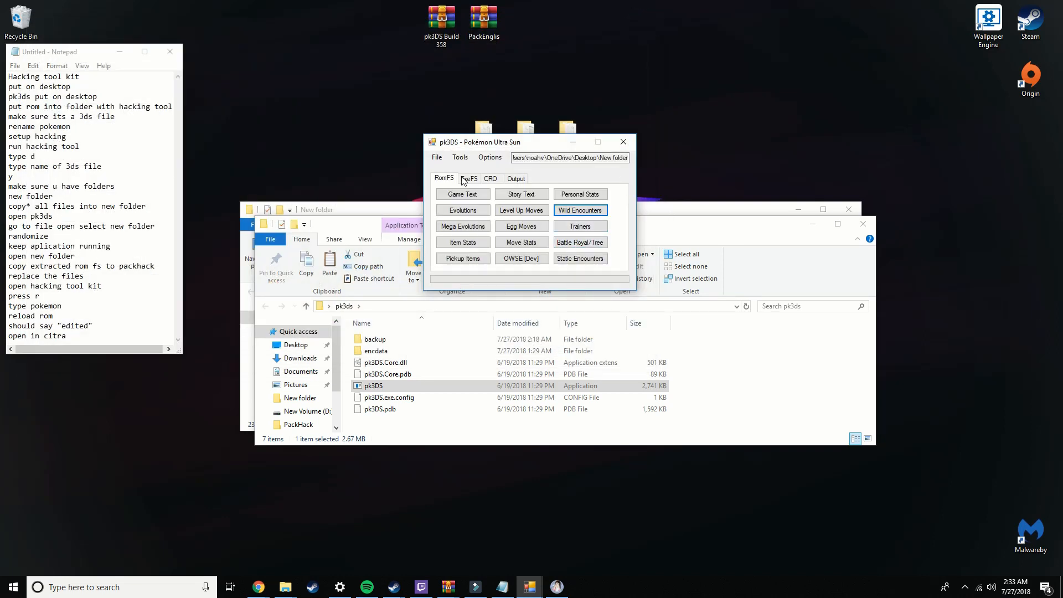
# Open the Shiny Rate editor from the ExeFS editors.
pyautogui.click(580, 257)
pyautogui.click(477, 180)
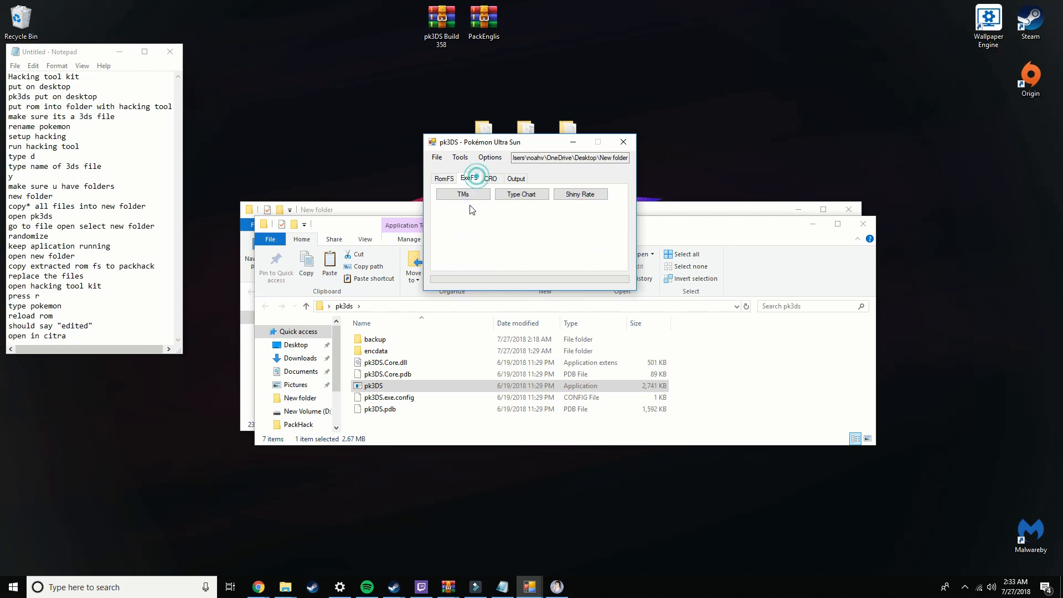
pyautogui.click(580, 195)
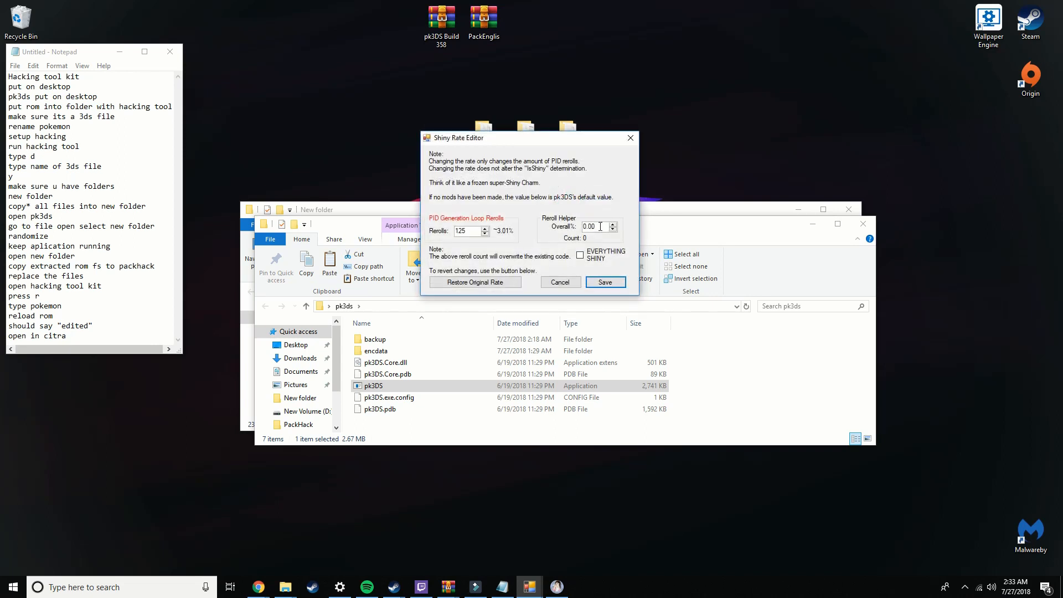
# Set the reroll helper's overall rate to 50% and enter 2838 as the reroll count.
pyautogui.doubleClick(600, 227)
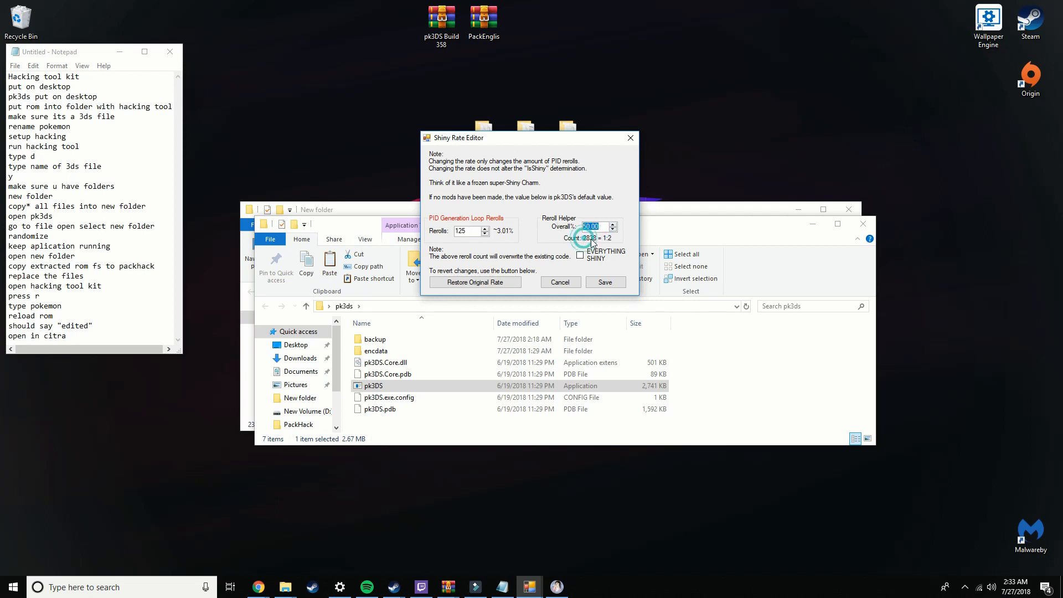
pyautogui.doubleClick(591, 227)
pyautogui.doubleClick(474, 232)
pyautogui.write('2838')
# Set the reroll helper's overall rate to 10%, enter 431 rerolls and save the shiny rate.
pyautogui.doubleClick(474, 231)
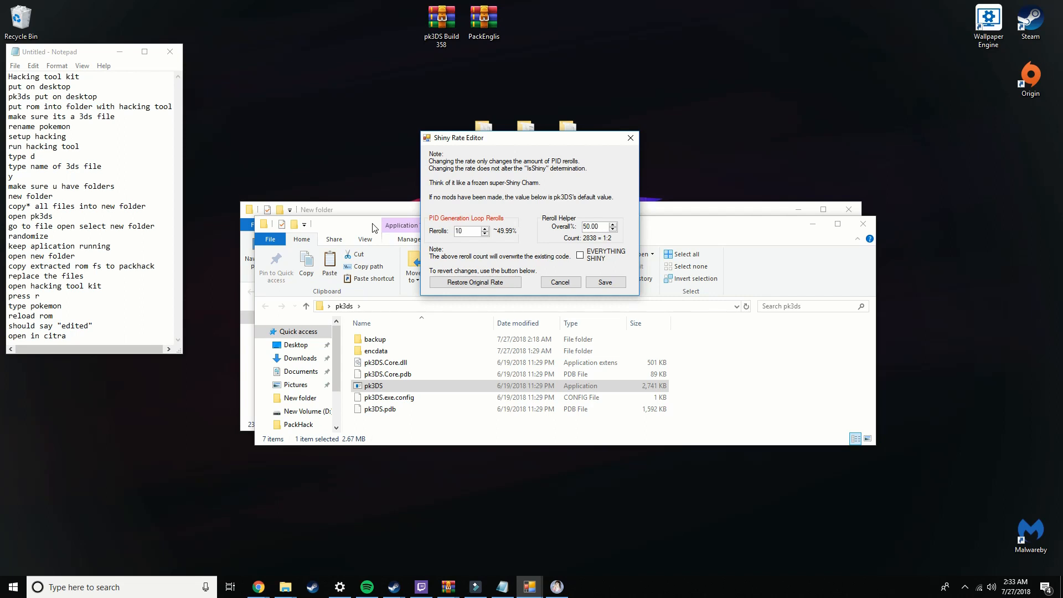
pyautogui.doubleClick(599, 229)
pyautogui.write('1')
pyautogui.write('42')
pyautogui.click(601, 283)
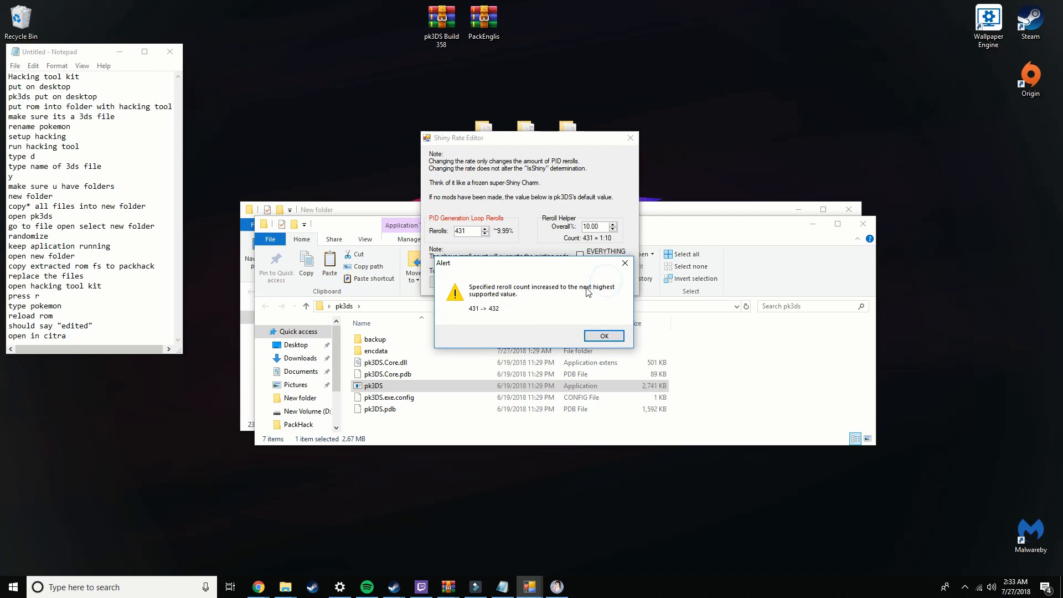
pyautogui.click(595, 333)
# Look through the CRO, RomFS and ExeFS editors, and minimize pk3DS so it keeps running.
pyautogui.click(491, 178)
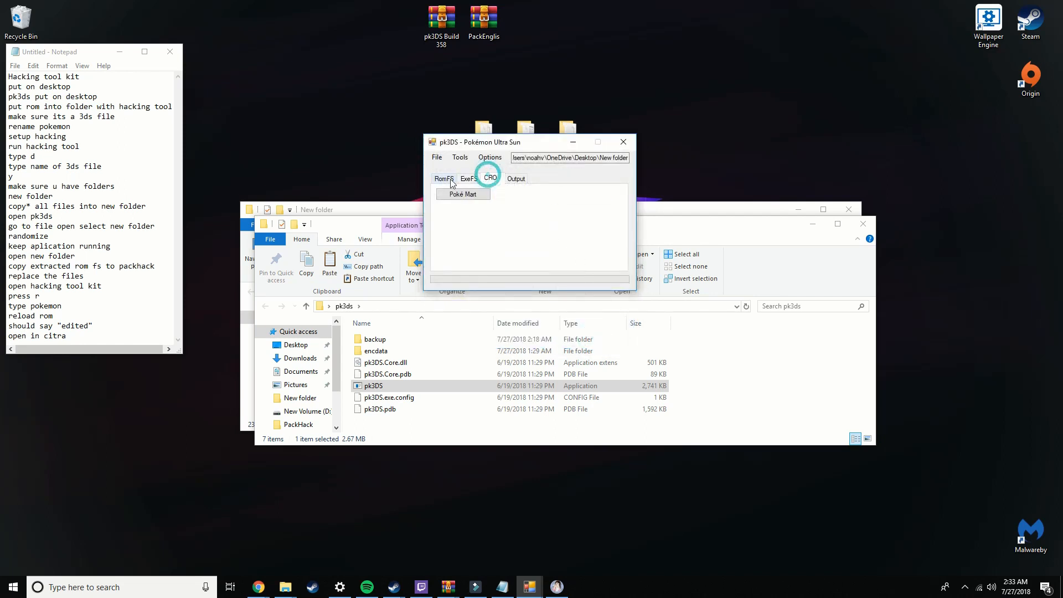
pyautogui.click(451, 180)
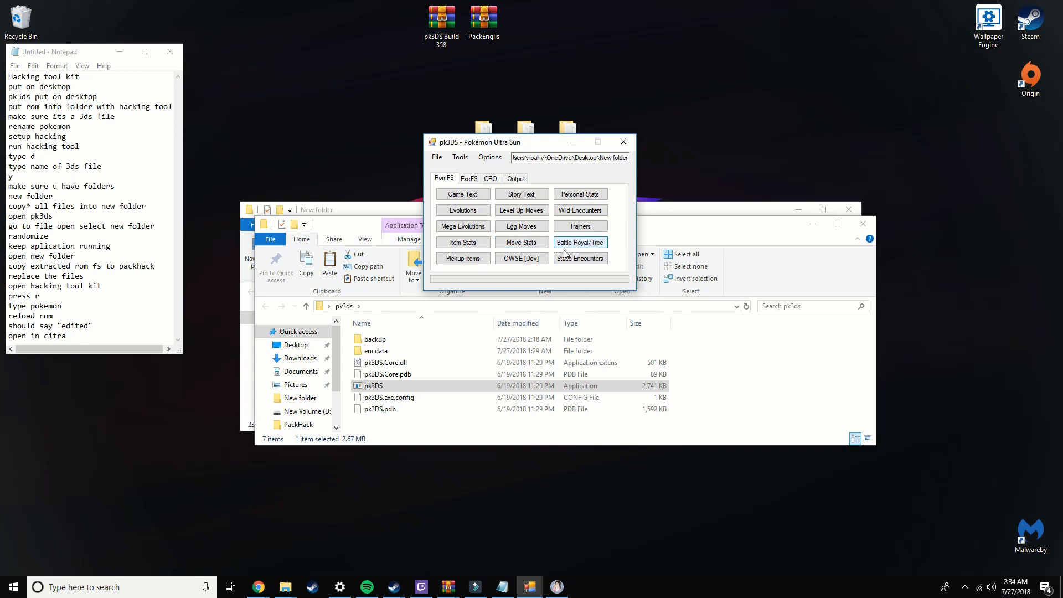
pyautogui.click(469, 178)
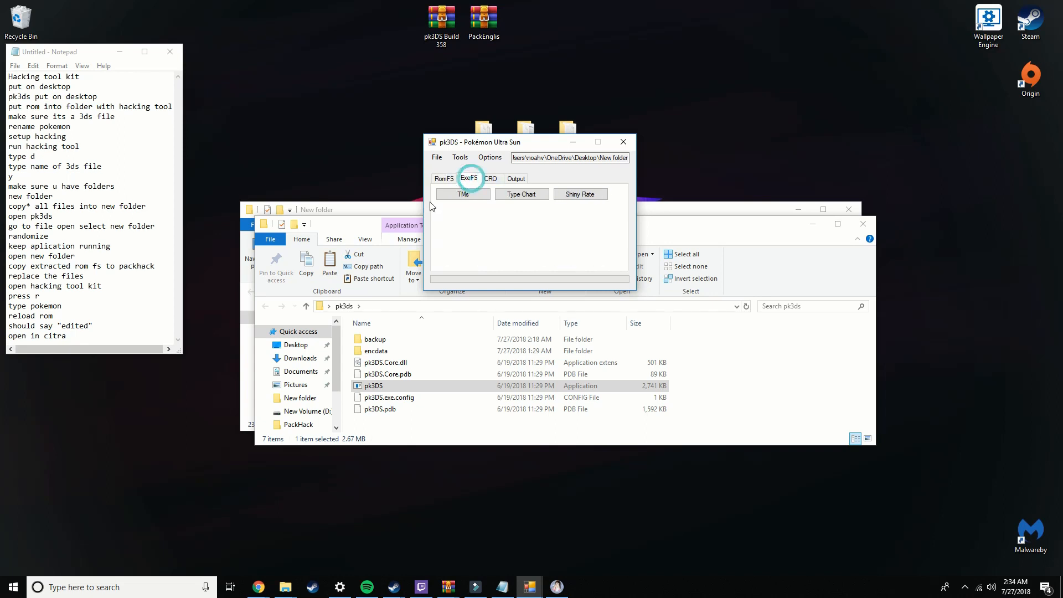
pyautogui.click(573, 143)
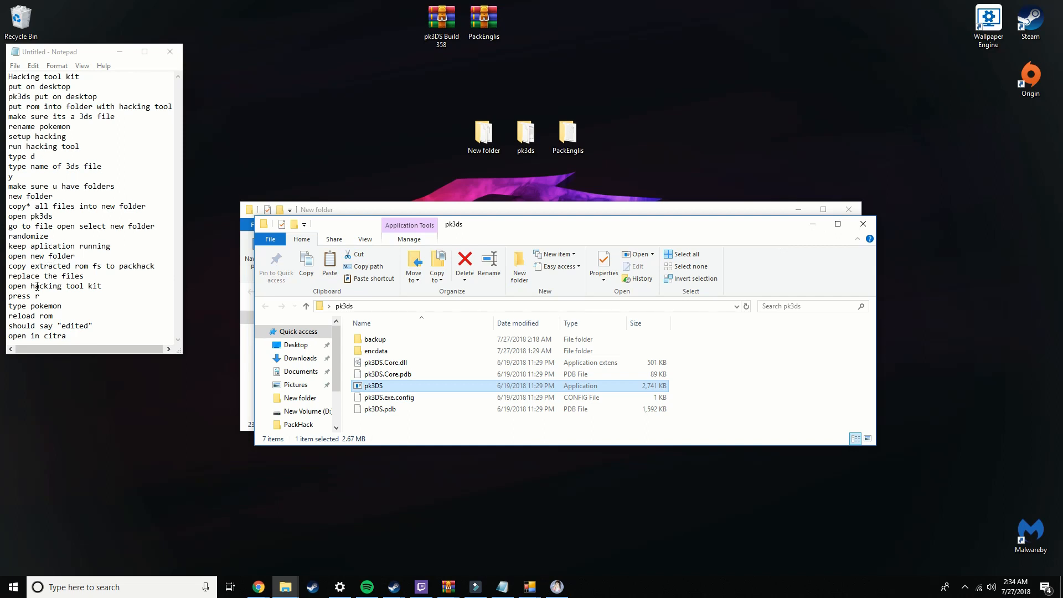
# Move the pk3ds and New folder windows away from the desktop folders and show the start of New folder's file list.
pyautogui.moveTo(481, 227); pyautogui.dragTo(683, 79)
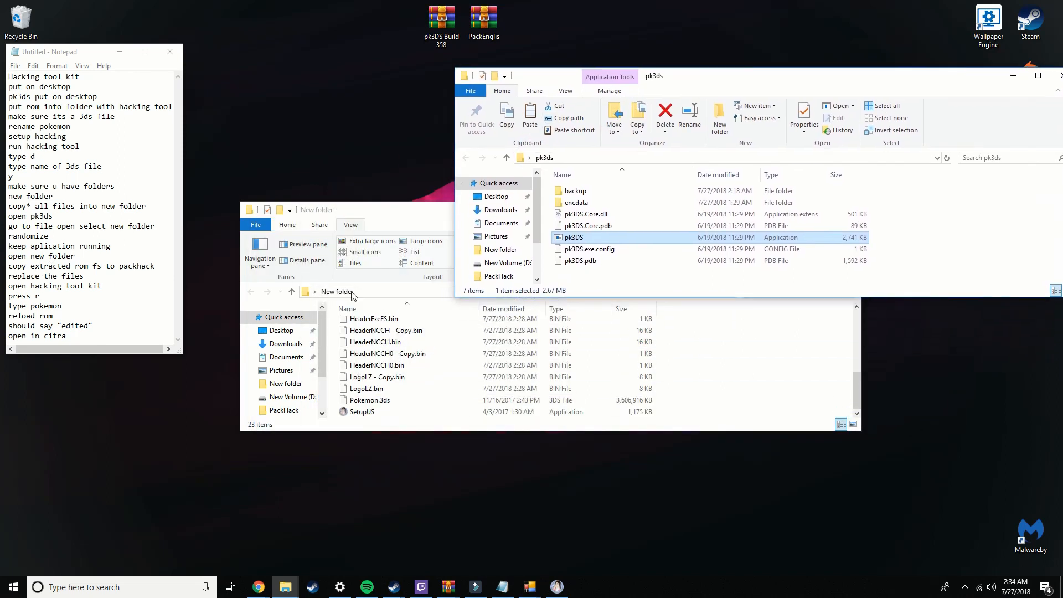
pyautogui.click(395, 216)
pyautogui.scroll(5, 395, 348)
pyautogui.moveTo(434, 209); pyautogui.dragTo(273, 140)
pyautogui.moveTo(558, 145); pyautogui.dragTo(489, 184)
# Open the PackHack folder inside the desktop's PackEnglis folder and move its window clear of New folder.
pyautogui.doubleClick(558, 130)
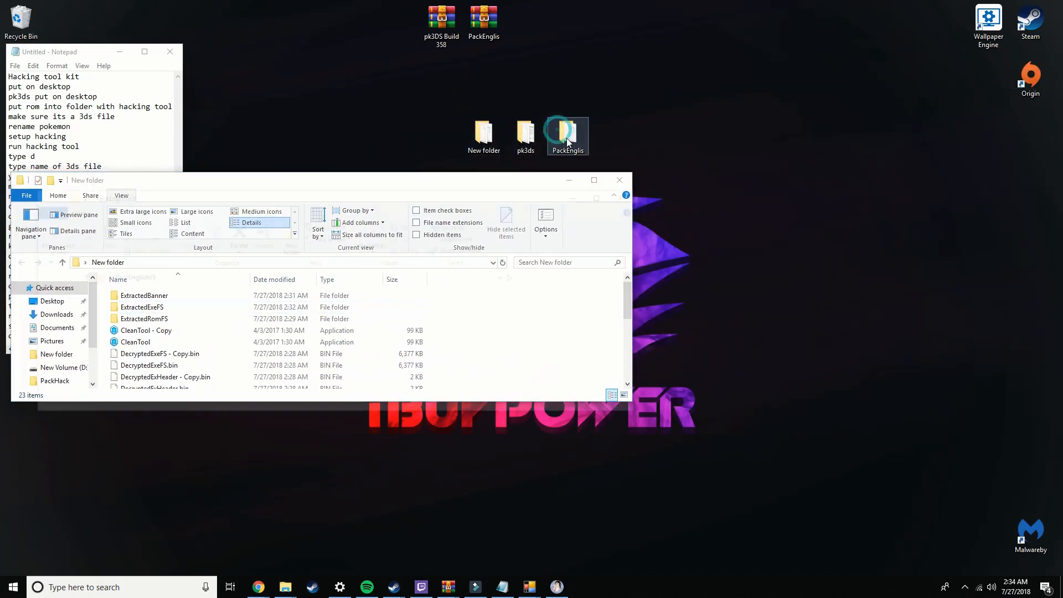
pyautogui.doubleClick(553, 229)
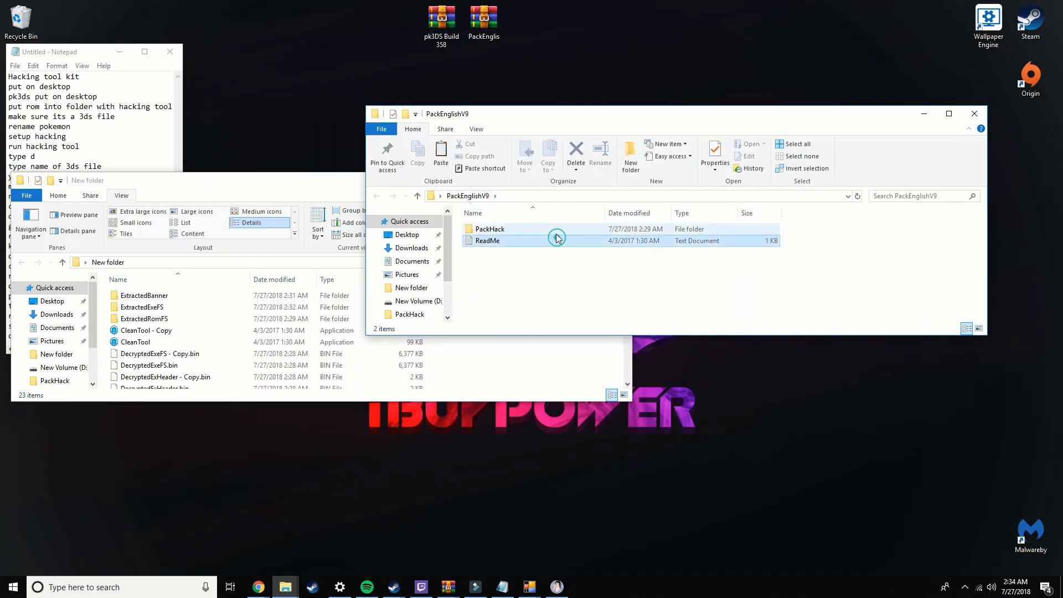
pyautogui.moveTo(530, 117); pyautogui.dragTo(625, 86)
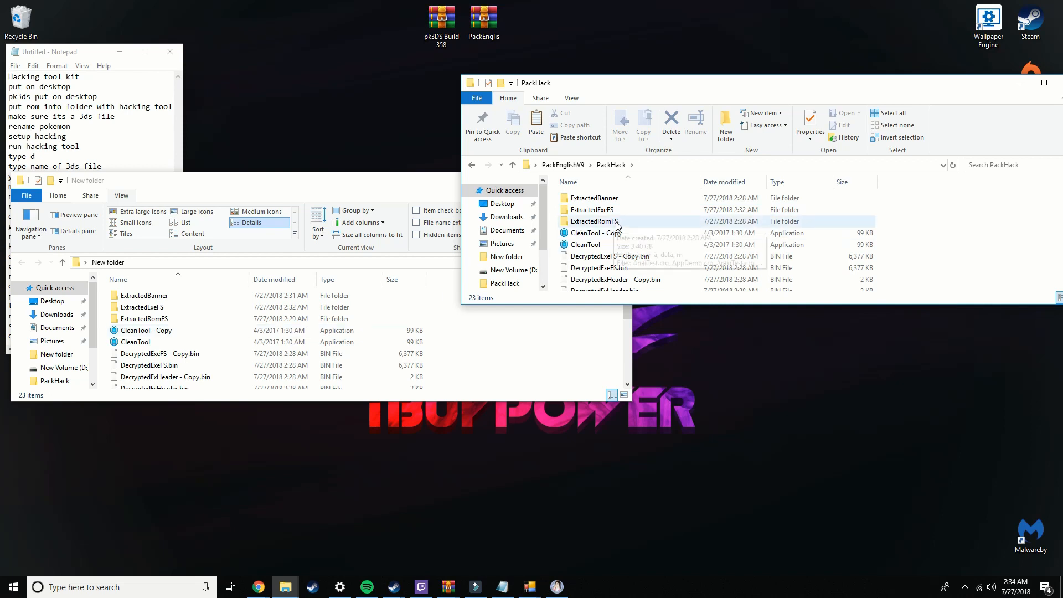
# Move the ExtractedRomFS folder from New folder into PackHack, replacing the files with the same names.
pyautogui.click(278, 193)
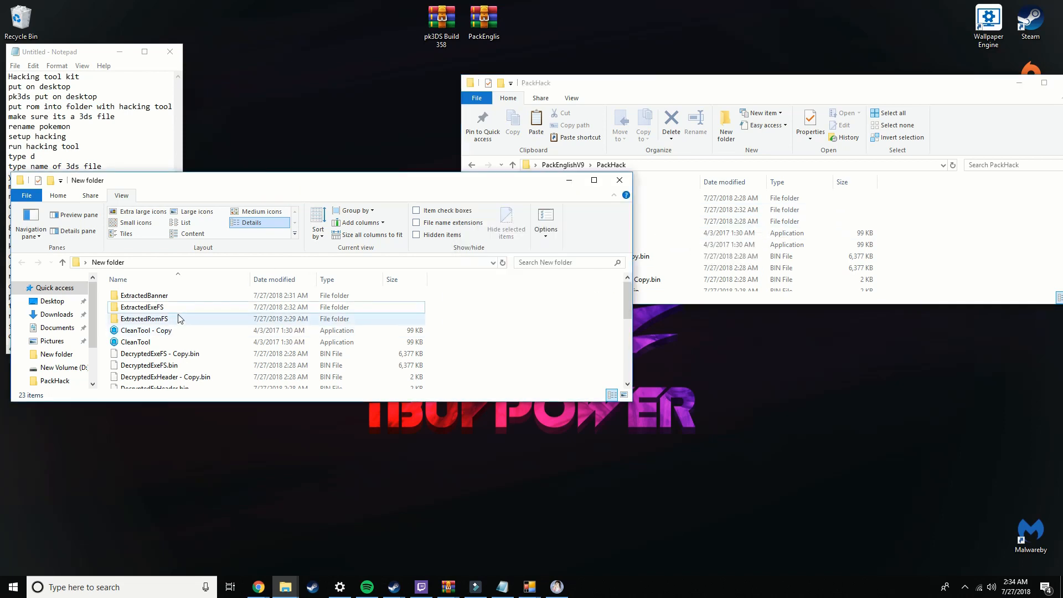
pyautogui.moveTo(203, 181); pyautogui.dragTo(226, 218)
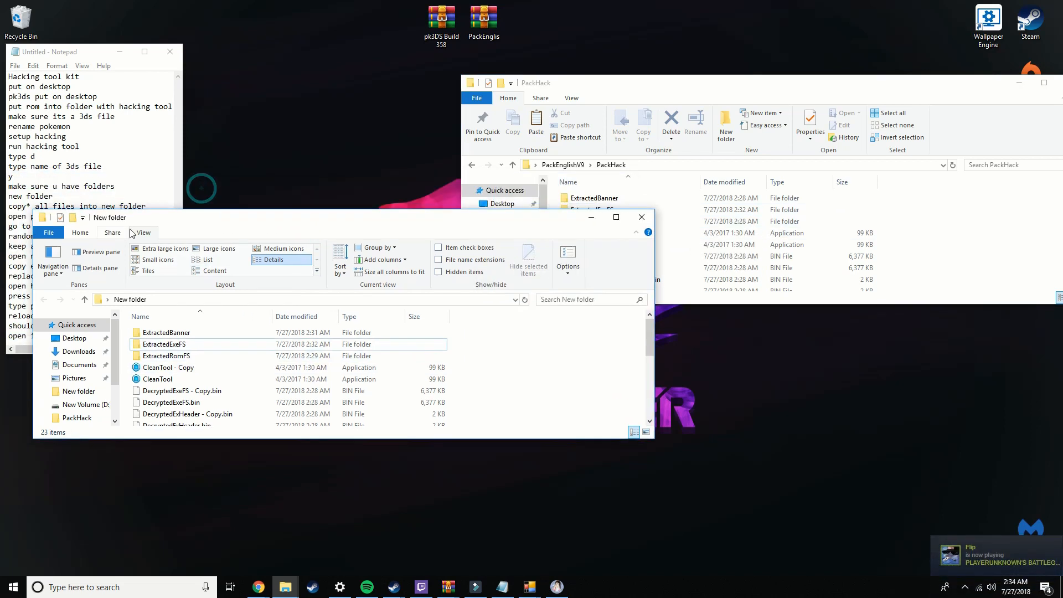
pyautogui.click(568, 88)
pyautogui.click(239, 227)
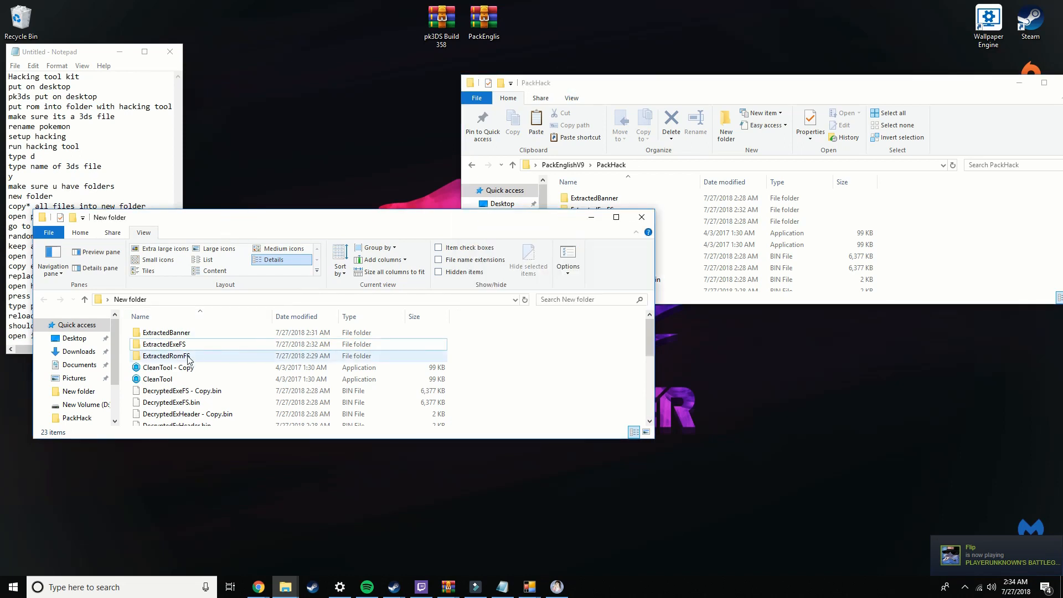
pyautogui.click(145, 357)
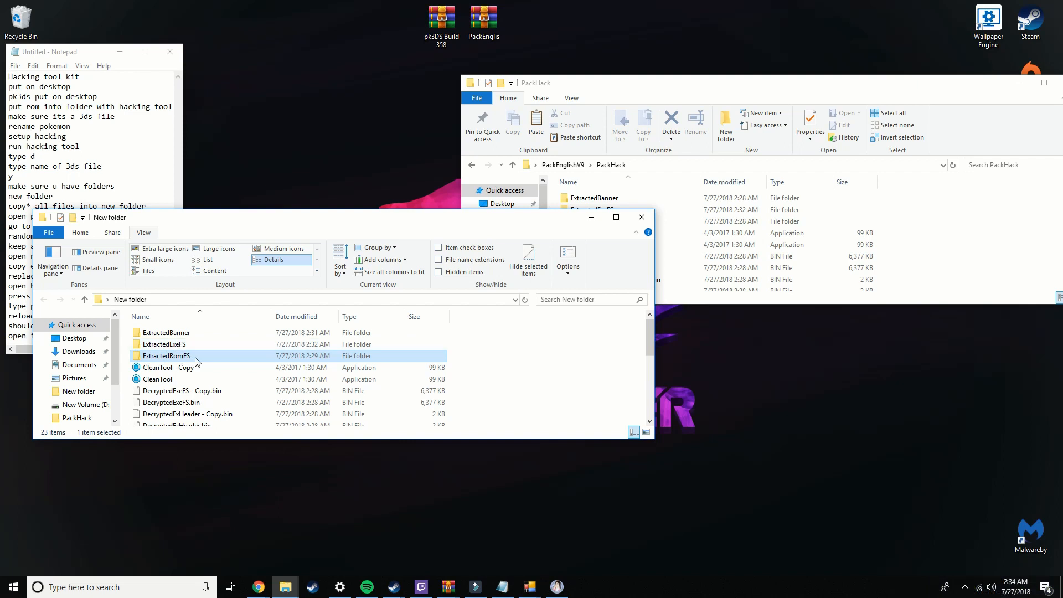
pyautogui.moveTo(195, 361); pyautogui.dragTo(929, 231)
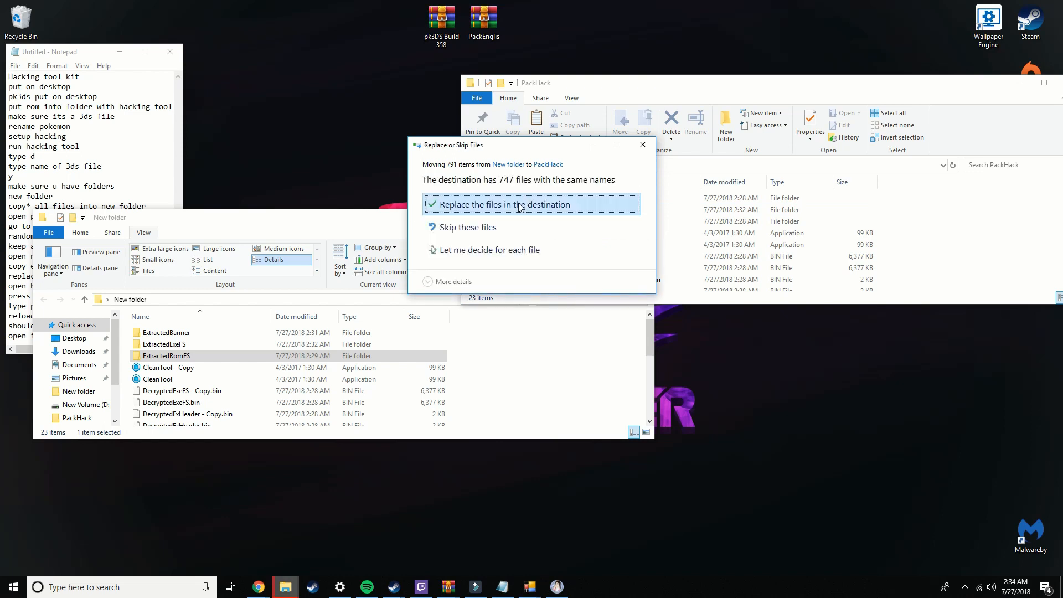
pyautogui.click(481, 209)
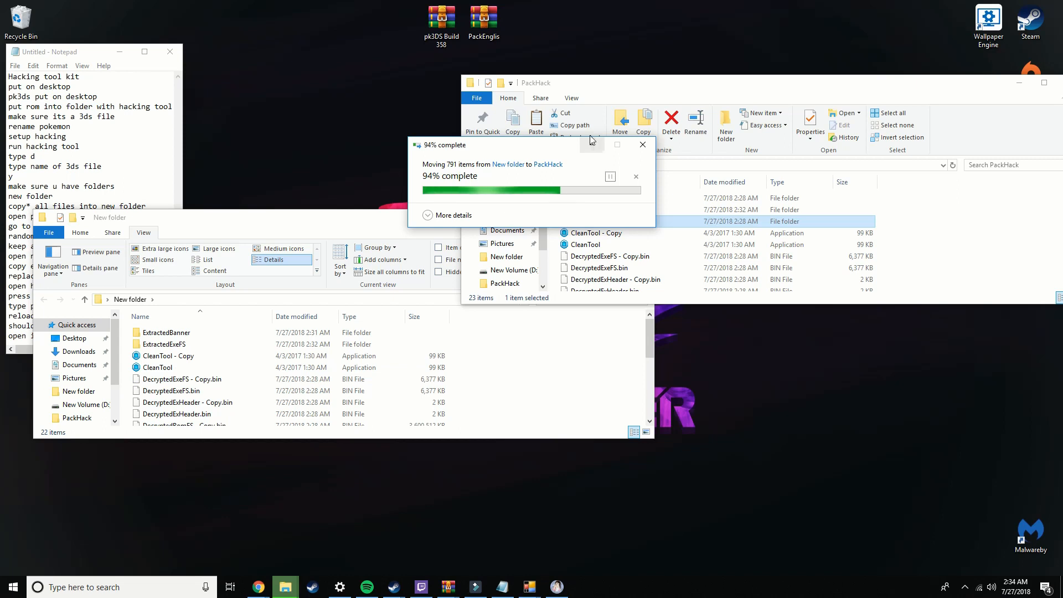
# Launch HackingToolkit3DS from the PackHack folder and choose option R to rebuild a .3DS file.
pyautogui.moveTo(582, 73); pyautogui.dragTo(369, 72)
pyautogui.scroll(-3, 407, 224)
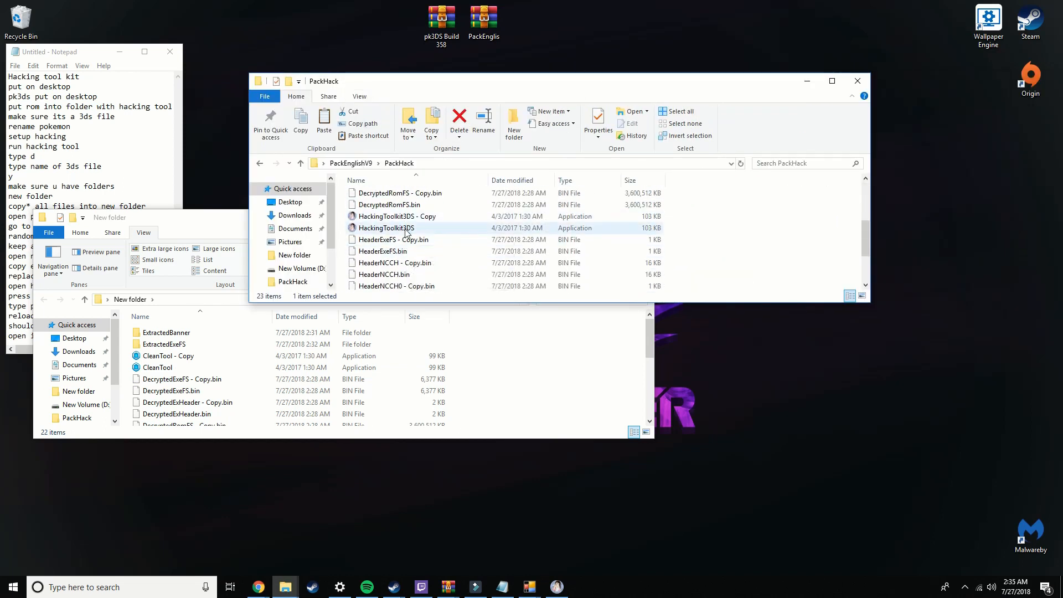
pyautogui.doubleClick(405, 228)
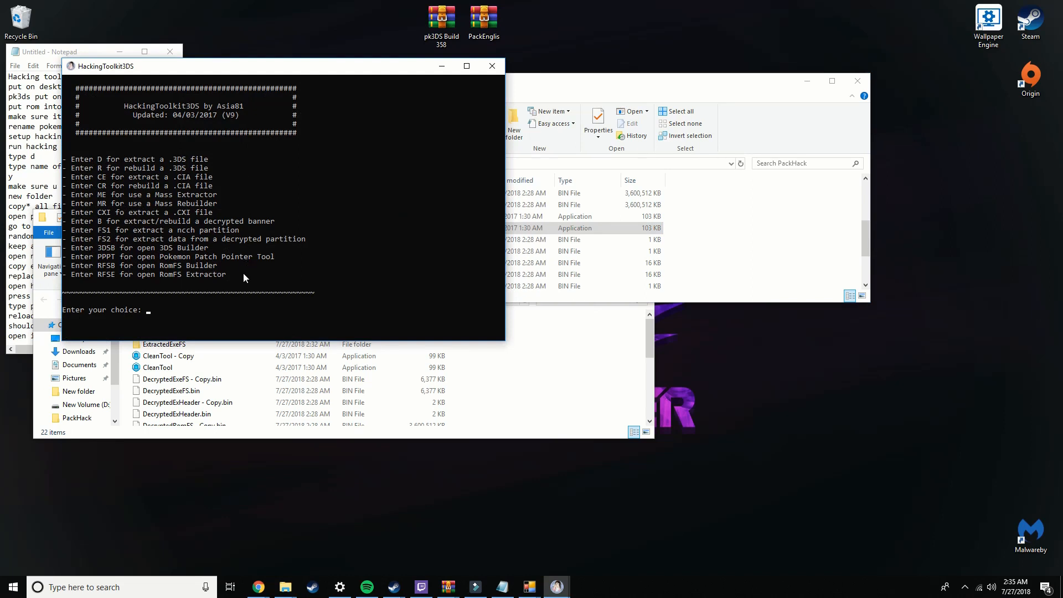
pyautogui.write('r')
pyautogui.press('Return')
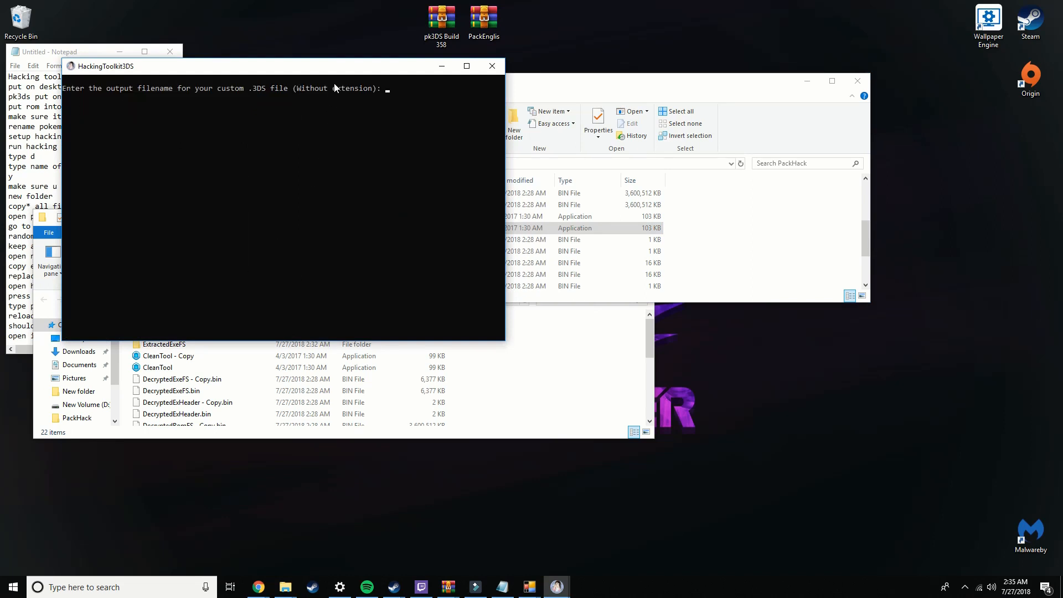
# Move the HackingToolkit3DS window clear of the PackHack file list and rebuild the ROM under the output filename pokemon.
pyautogui.moveTo(334, 67); pyautogui.dragTo(522, 298)
pyautogui.scroll(-2, 392, 274)
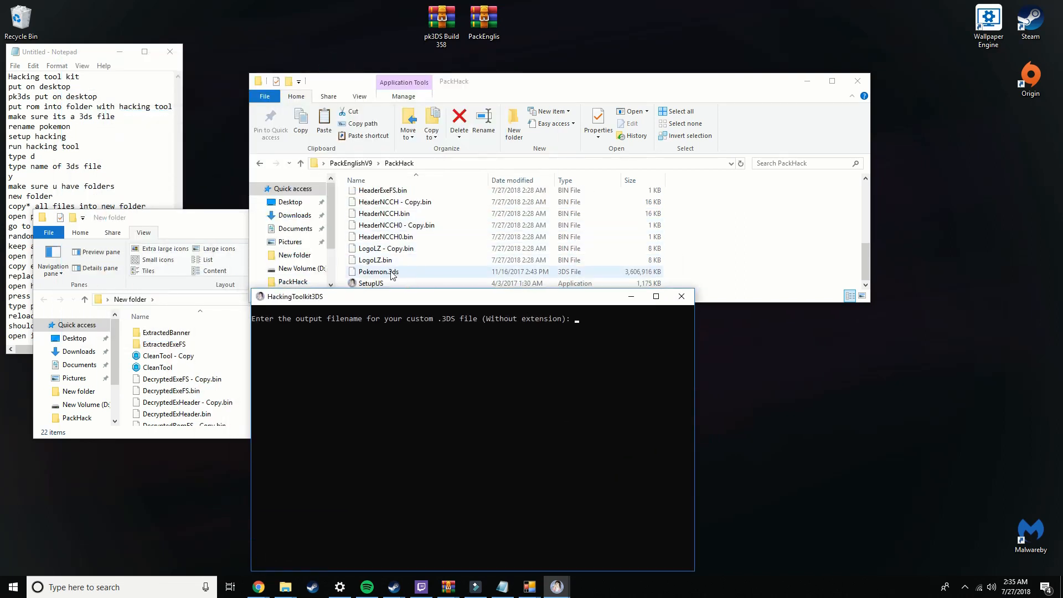
pyautogui.write('pokem')
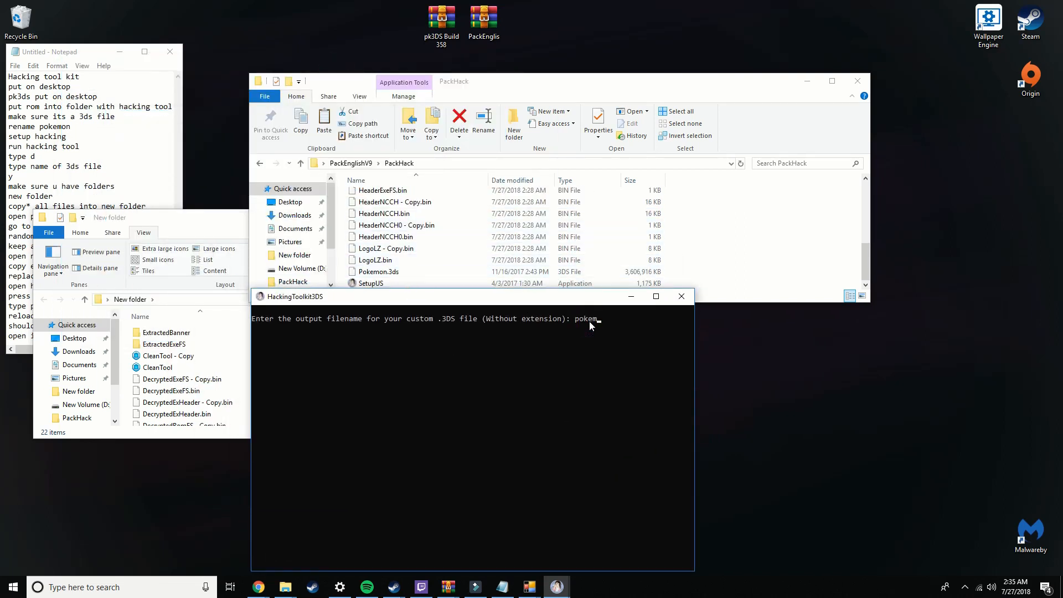
pyautogui.write('on')
pyautogui.press('Return')
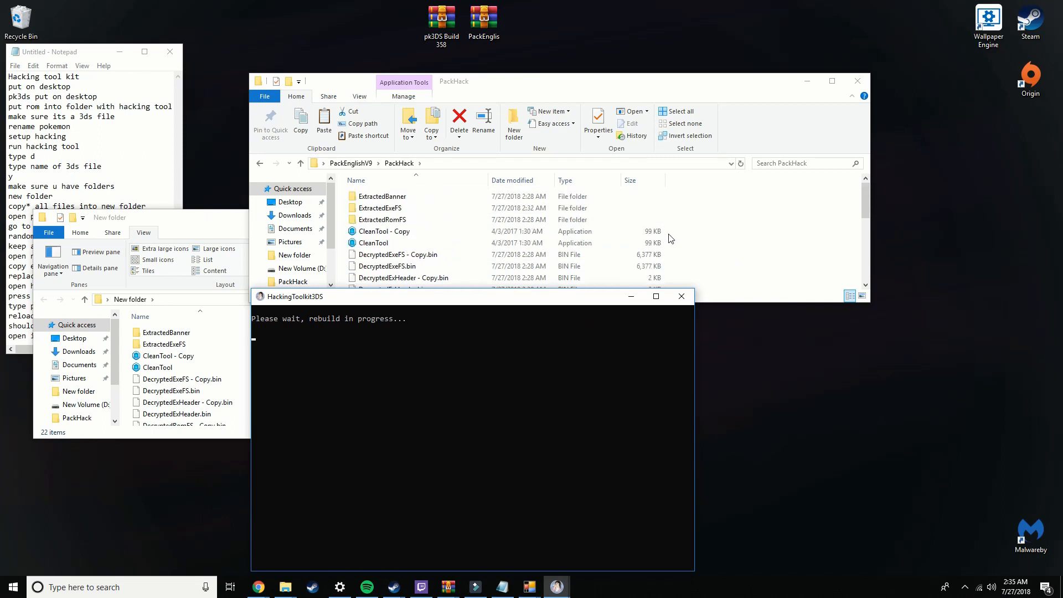
pyautogui.scroll(-5, 578, 235)
pyautogui.scroll(5, 427, 265)
pyautogui.scroll(-5, 436, 215)
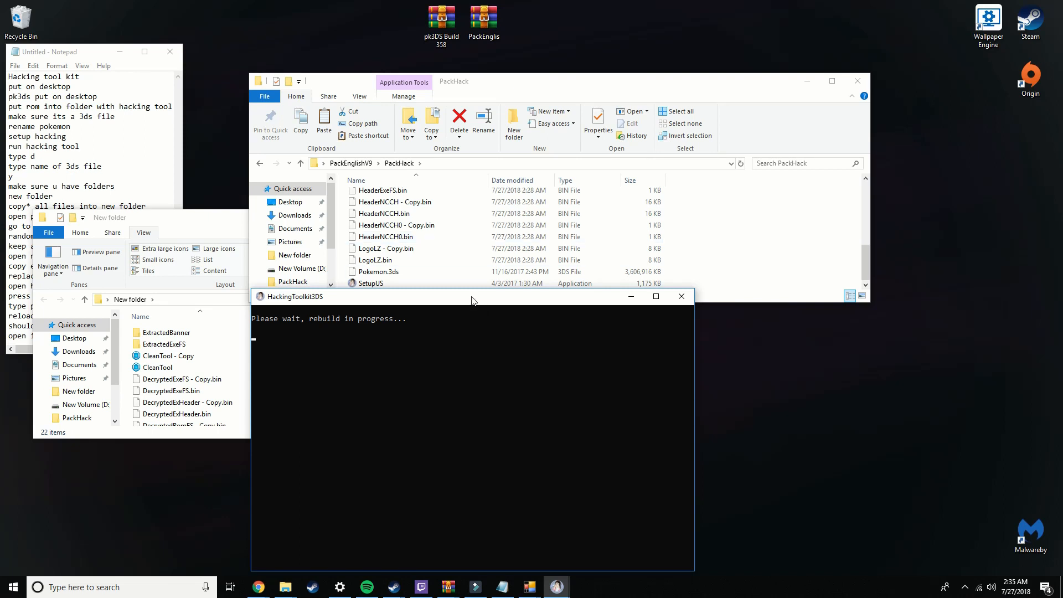
pyautogui.moveTo(466, 301); pyautogui.dragTo(497, 307)
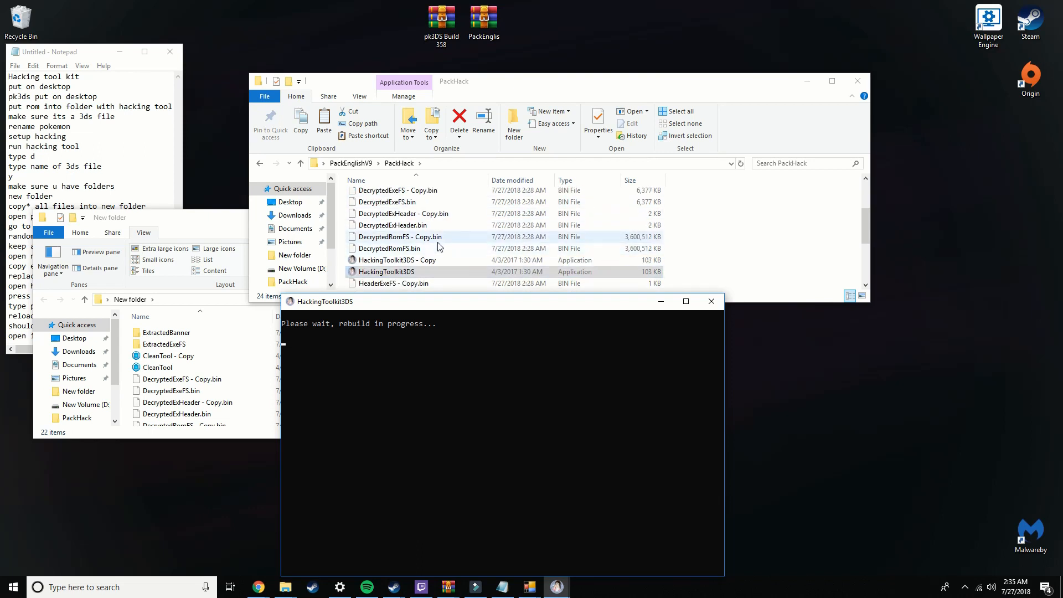
pyautogui.click(454, 237)
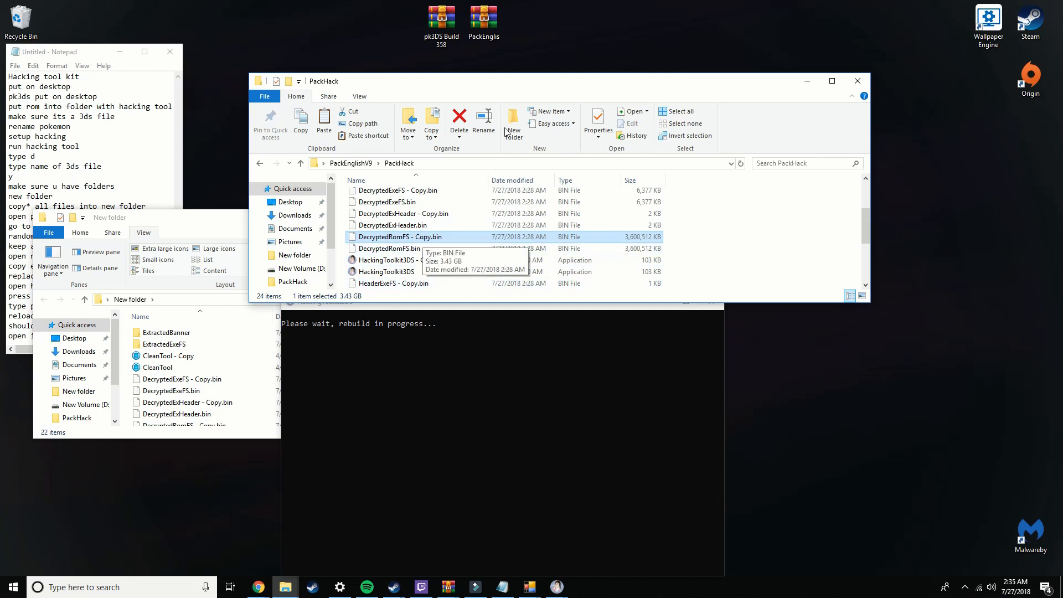
# Hide the New folder window and review the remaining Notepad instructions, from replacing the files to reloading the ROM.
pyautogui.click(153, 221)
pyautogui.click(592, 221)
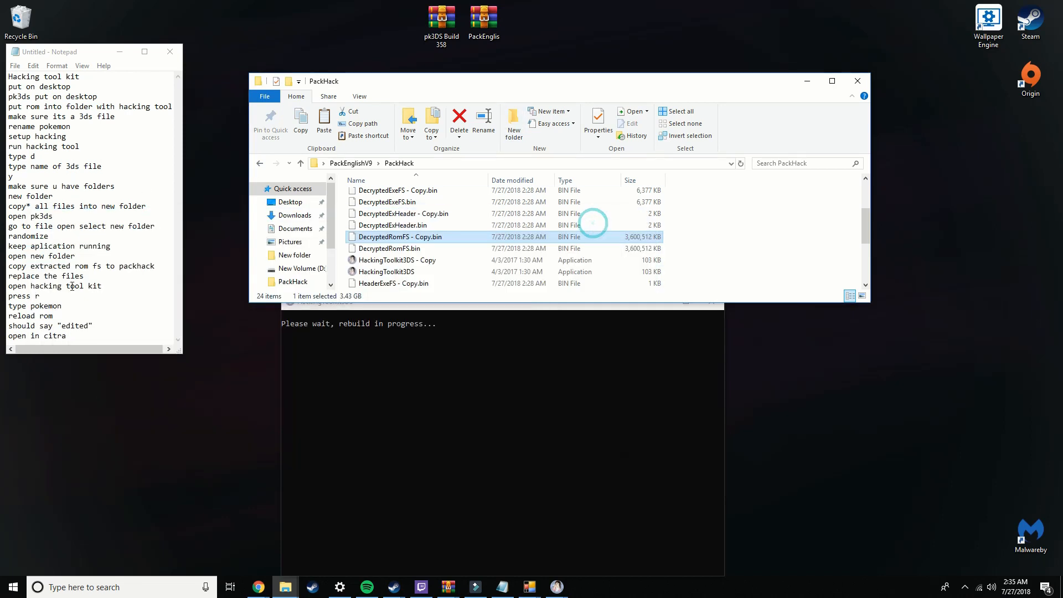
pyautogui.moveTo(21, 278); pyautogui.dragTo(121, 285)
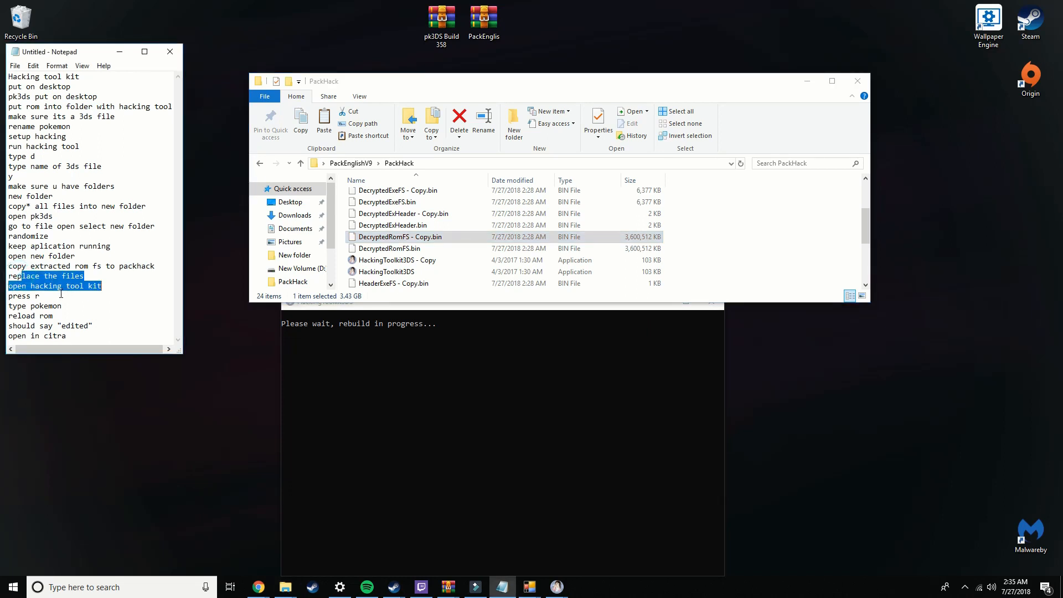
pyautogui.moveTo(22, 296)
pyautogui.mouseDown()
pyautogui.moveTo(60, 294)
pyautogui.moveTo(6, 305)
pyautogui.mouseUp()
pyautogui.click(82, 312)
pyautogui.click(48, 319)
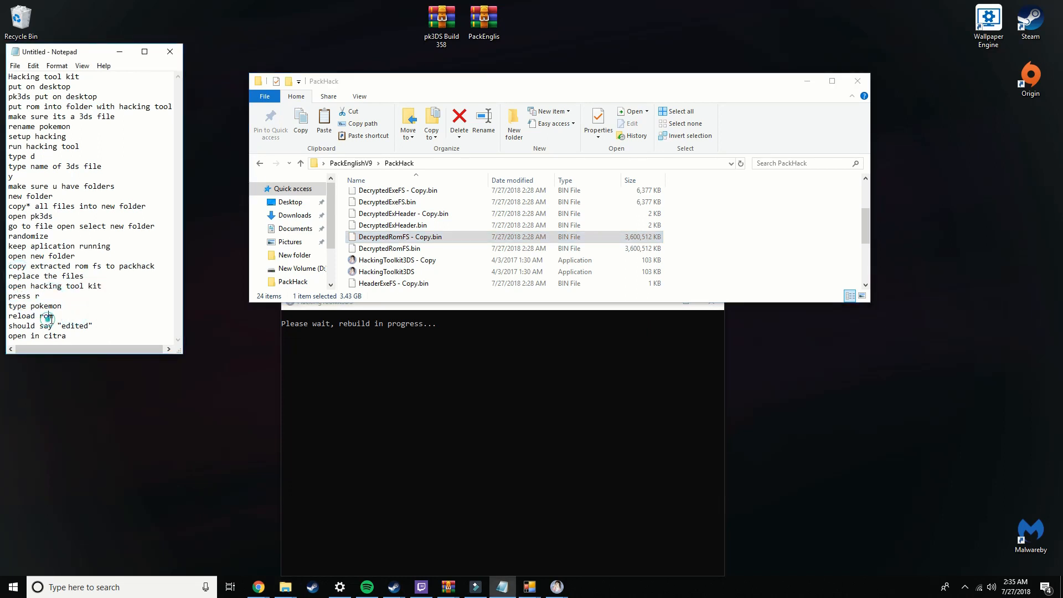
pyautogui.click(409, 344)
pyautogui.moveTo(390, 303); pyautogui.dragTo(327, 306)
pyautogui.scroll(-3, 428, 233)
pyautogui.moveTo(60, 317); pyautogui.dragTo(21, 317)
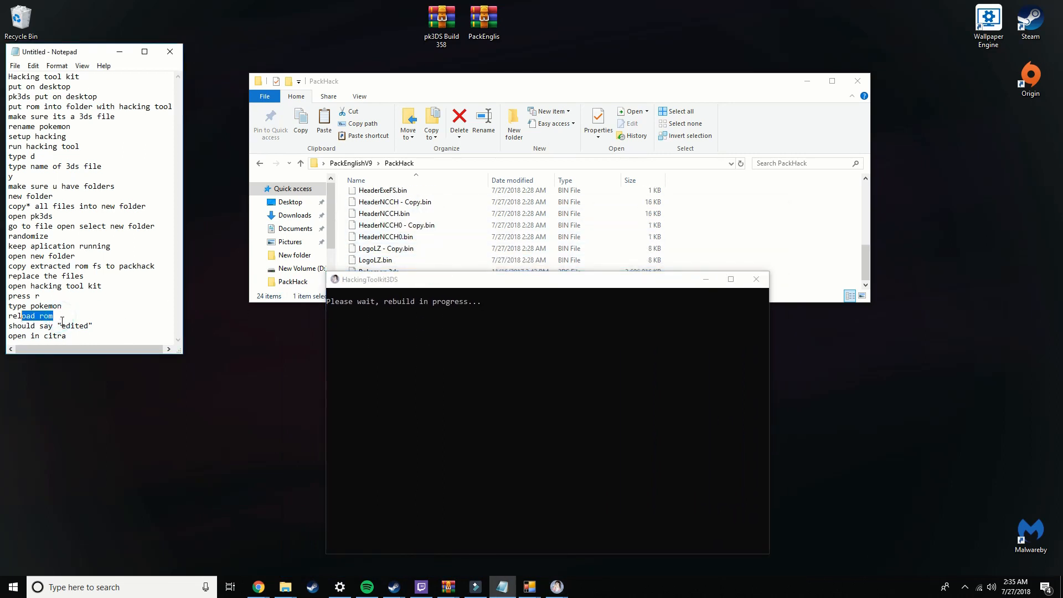
pyautogui.click(62, 322)
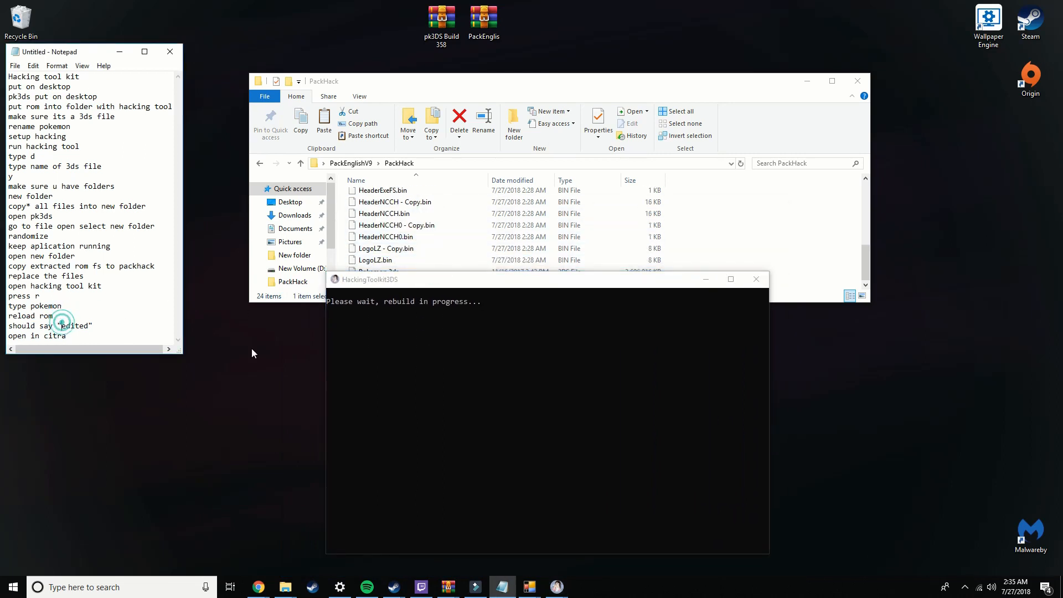
pyautogui.click(380, 301)
pyautogui.click(92, 327)
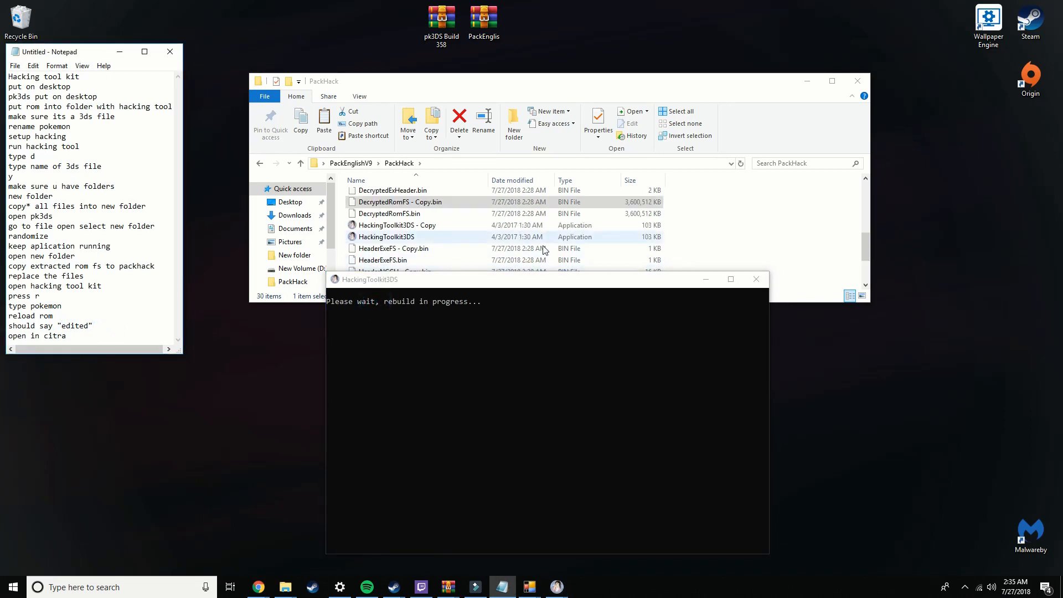
# Look for the rebuilt pokemon_Edited.3ds in PackHack and compare its size with the original Pokemon.3ds.
pyautogui.scroll(-2, 549, 252)
pyautogui.moveTo(543, 279); pyautogui.dragTo(520, 313)
pyautogui.scroll(5, 449, 266)
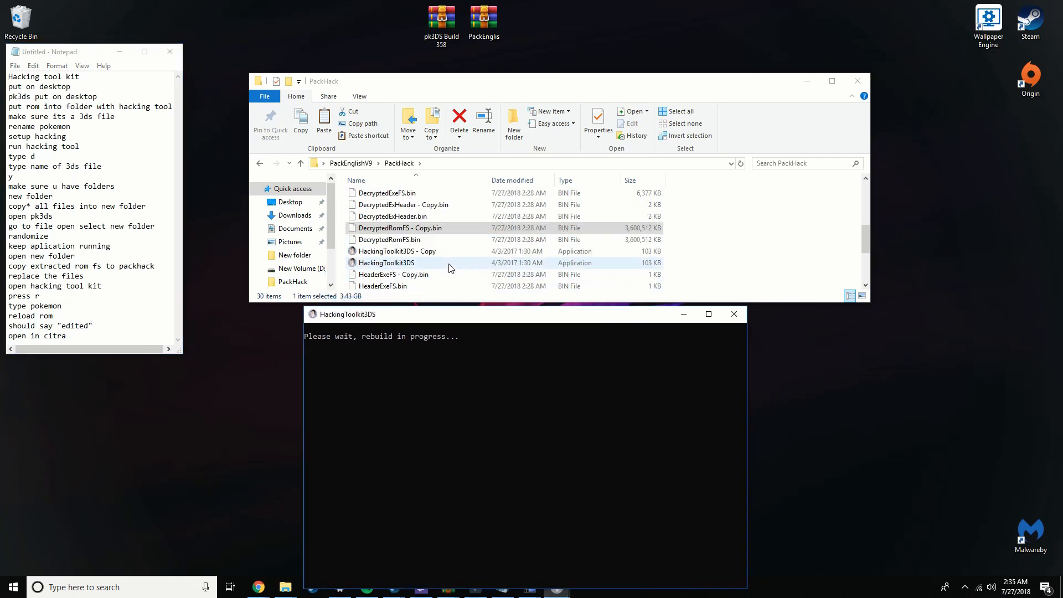
pyautogui.scroll(-7, 449, 264)
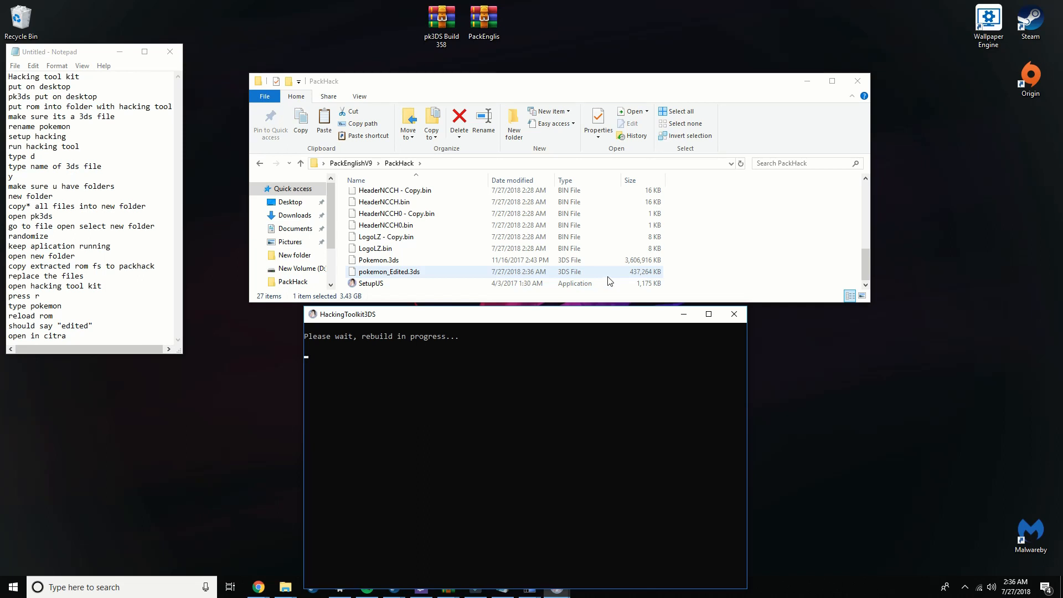
pyautogui.click(430, 354)
pyautogui.click(675, 275)
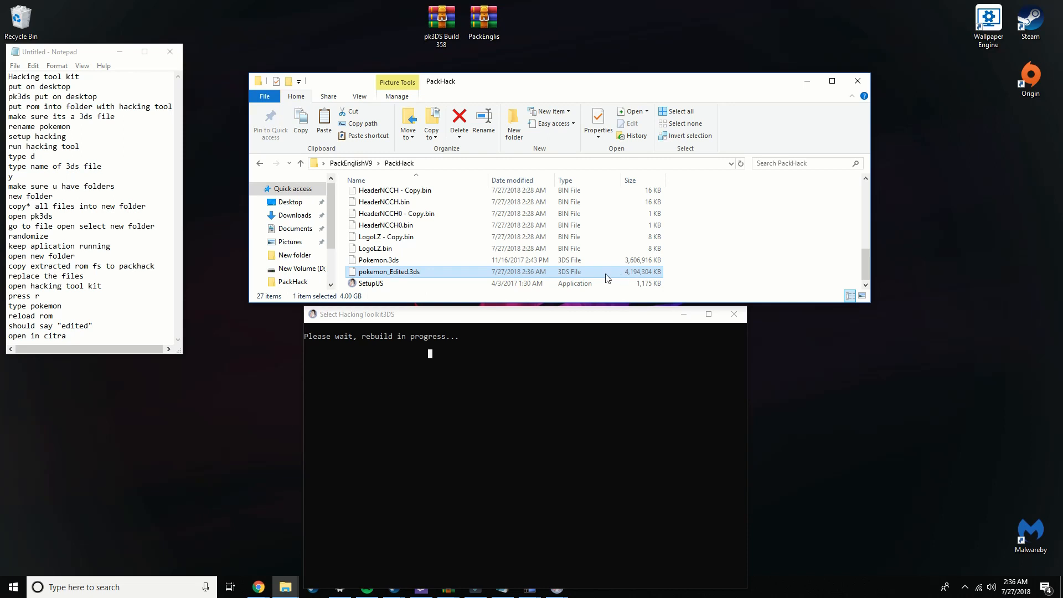
pyautogui.click(397, 261)
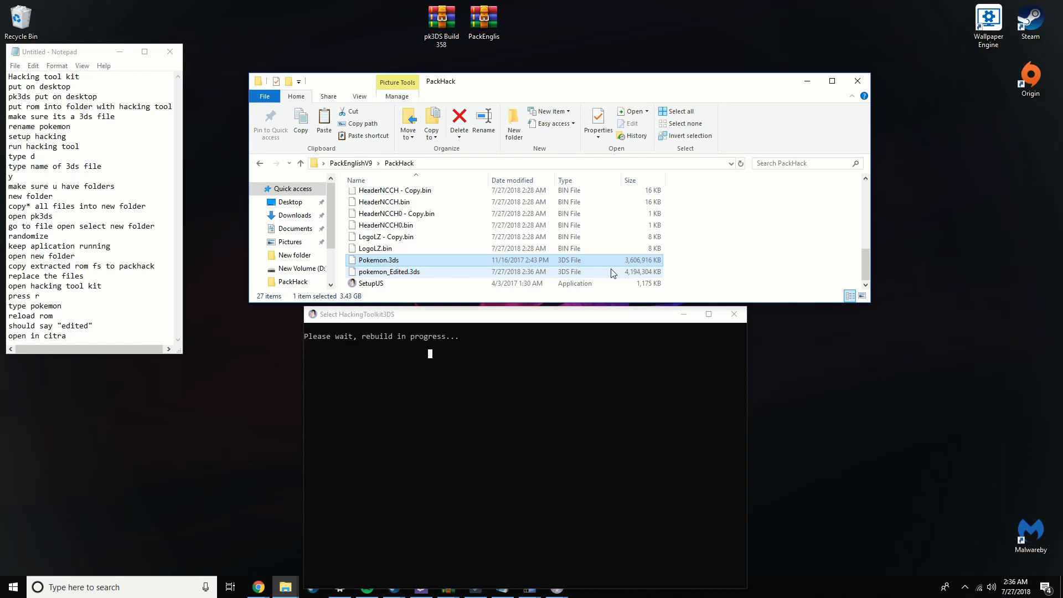
pyautogui.click(645, 272)
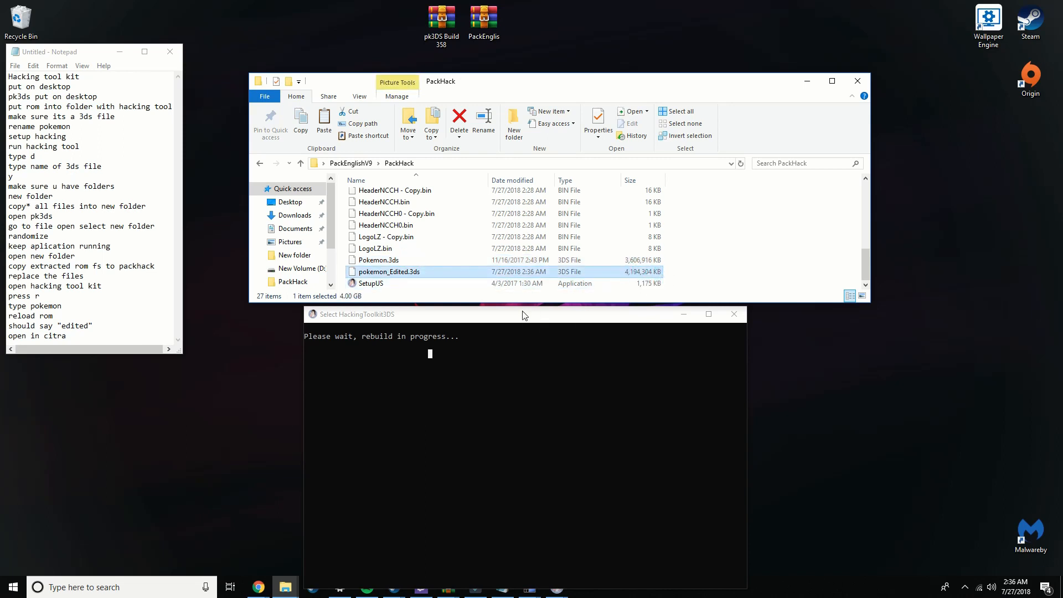
pyautogui.moveTo(525, 316); pyautogui.dragTo(555, 304)
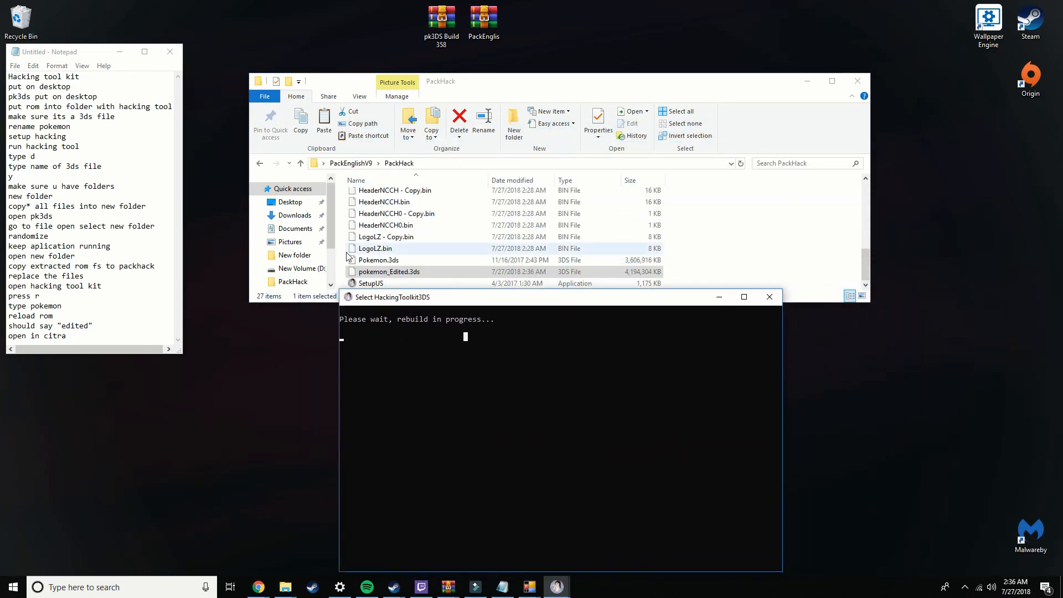
pyautogui.moveTo(459, 301); pyautogui.dragTo(432, 272)
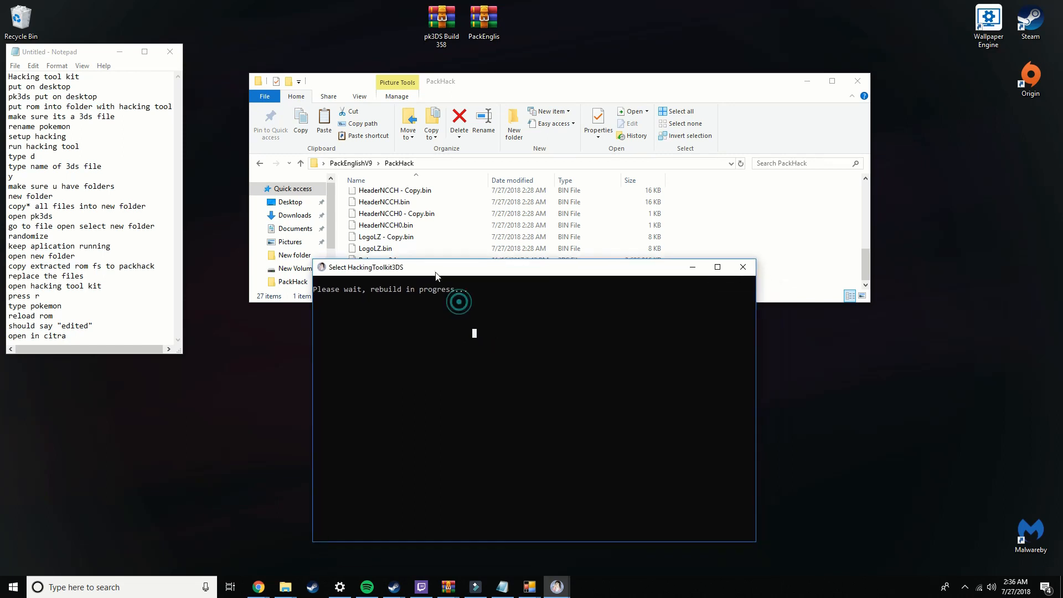
pyautogui.click(420, 291)
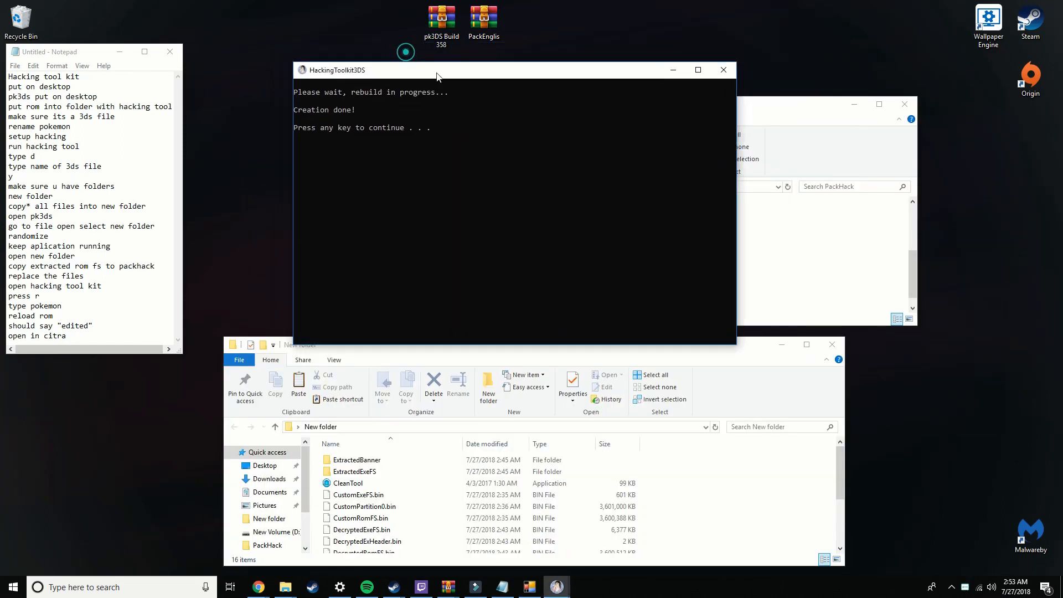
# Minimize the HackingToolkit3DS, New folder and PackHack windows so only the Notepad instructions remain on the desktop.
pyautogui.moveTo(437, 77); pyautogui.dragTo(654, 74)
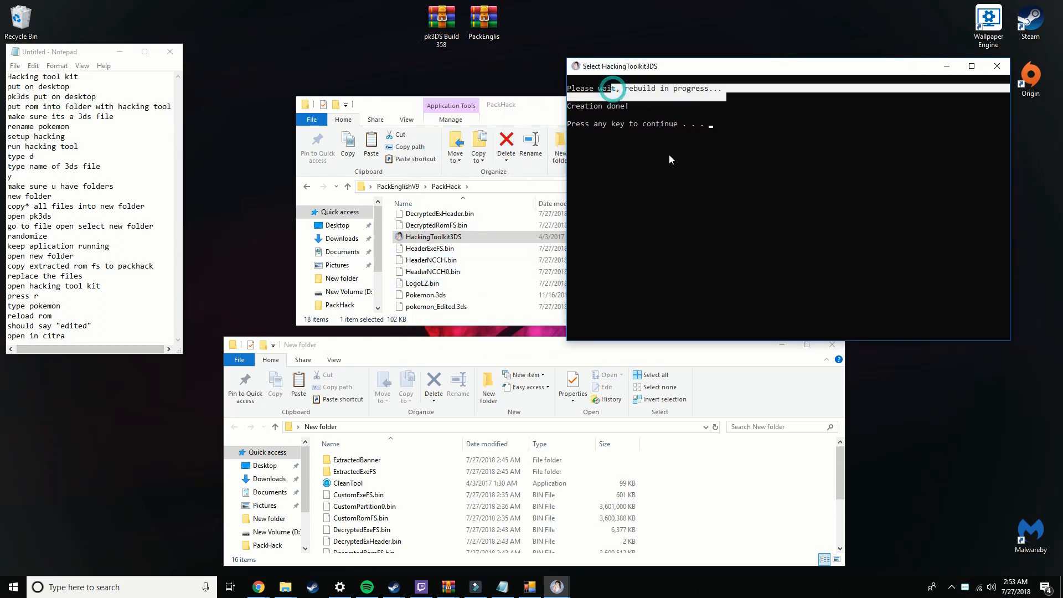
pyautogui.click(946, 65)
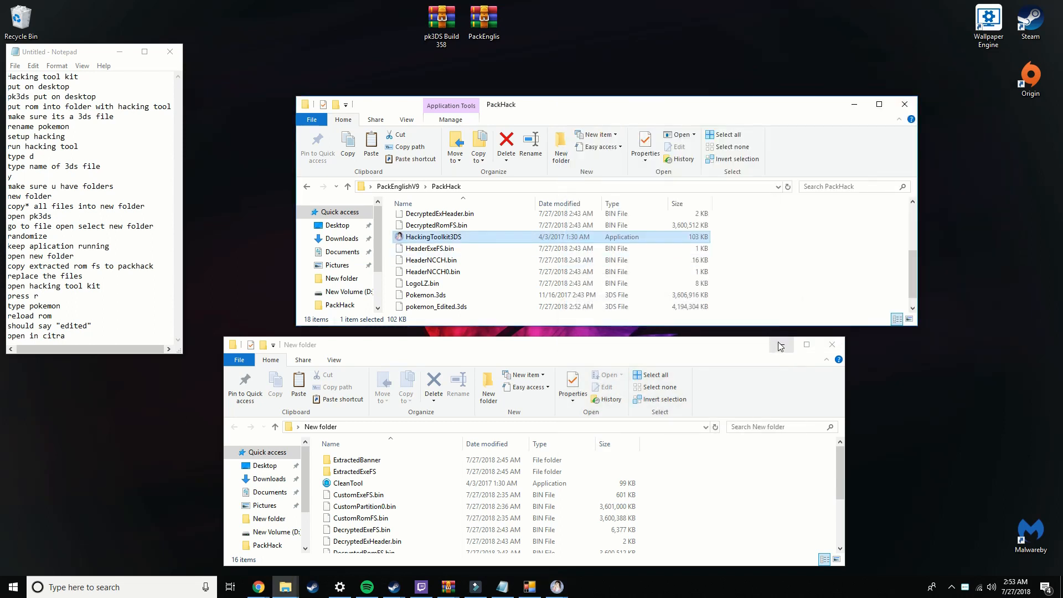
pyautogui.click(780, 346)
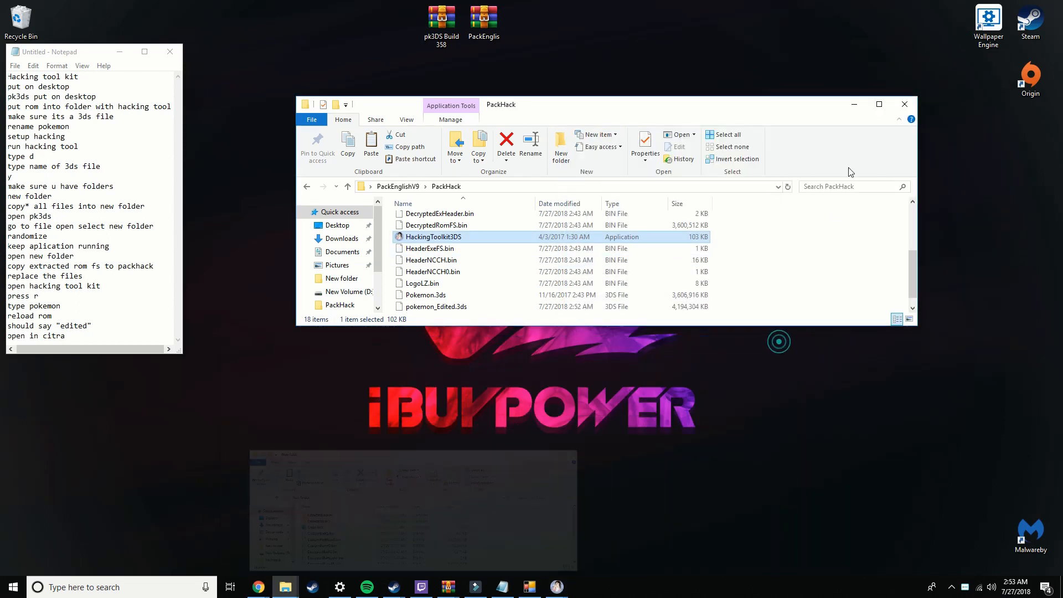
pyautogui.click(854, 104)
pyautogui.moveTo(92, 325); pyautogui.dragTo(28, 327)
pyautogui.click(28, 327)
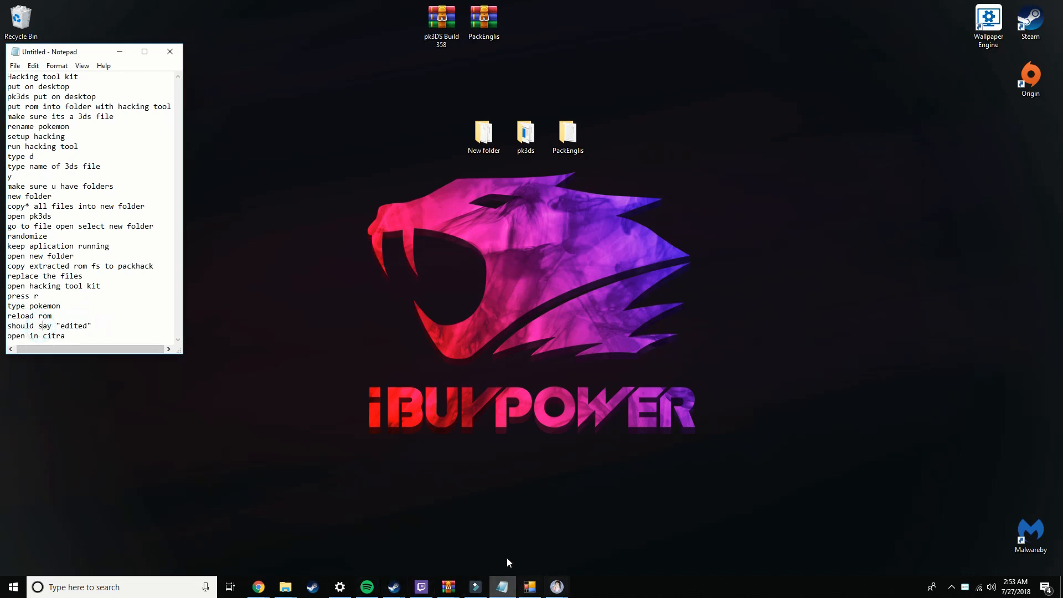
# Open PackHack inside the desktop's PackEnglis folder, compare pokemon_Edited.3ds with Pokemon.3ds by size, and minimize the window.
pyautogui.doubleClick(558, 134)
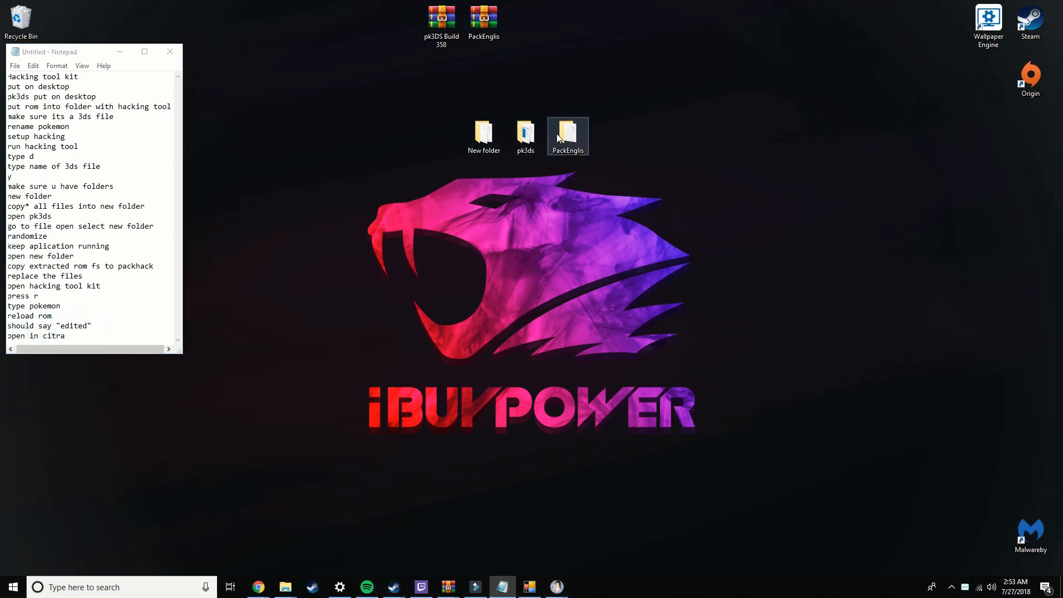
pyautogui.doubleClick(443, 236)
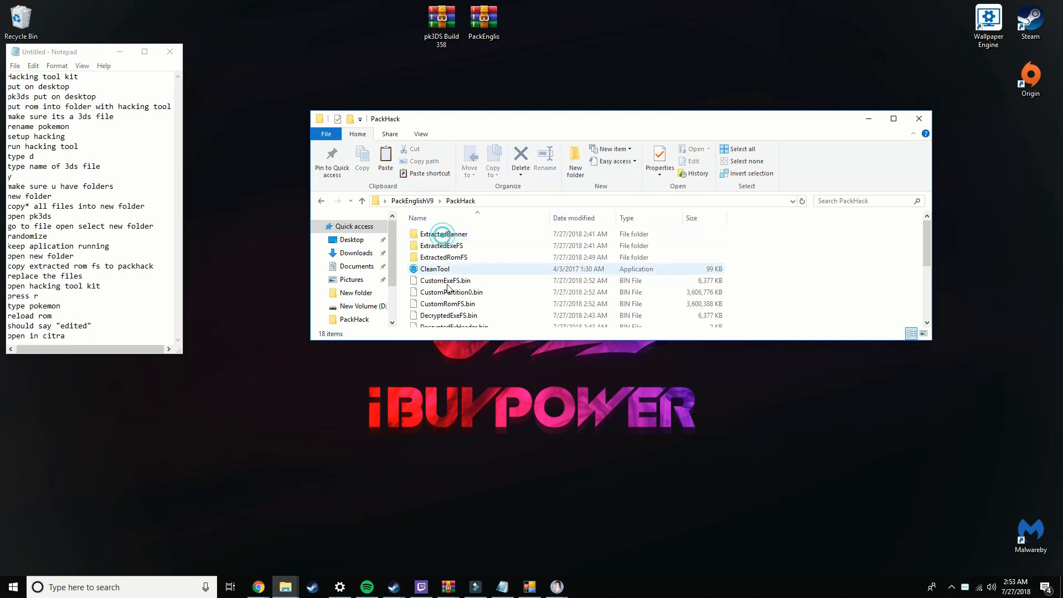
pyautogui.scroll(-3, 468, 288)
pyautogui.click(453, 311)
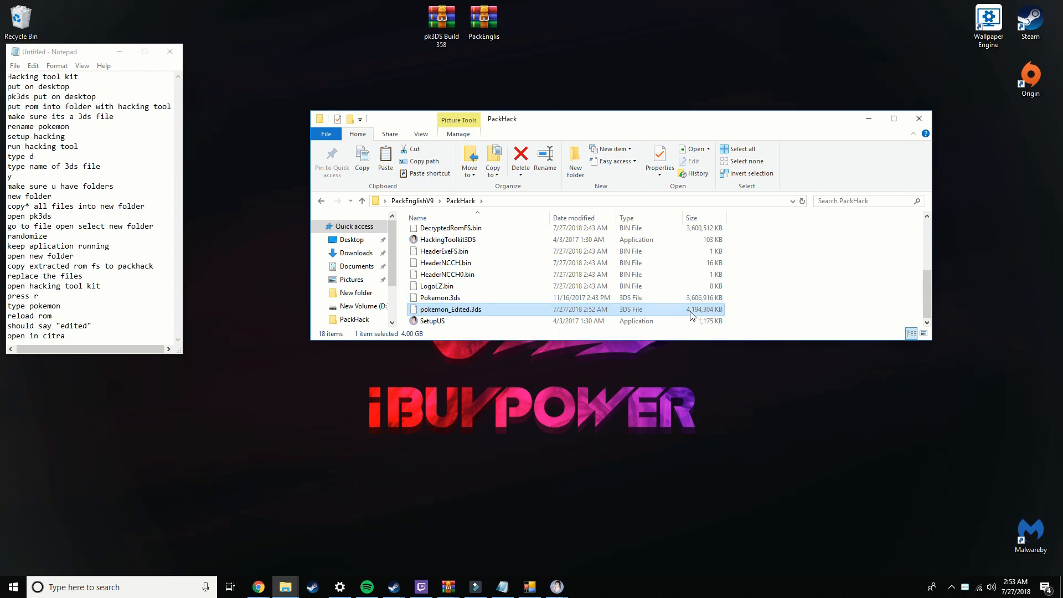
pyautogui.click(531, 297)
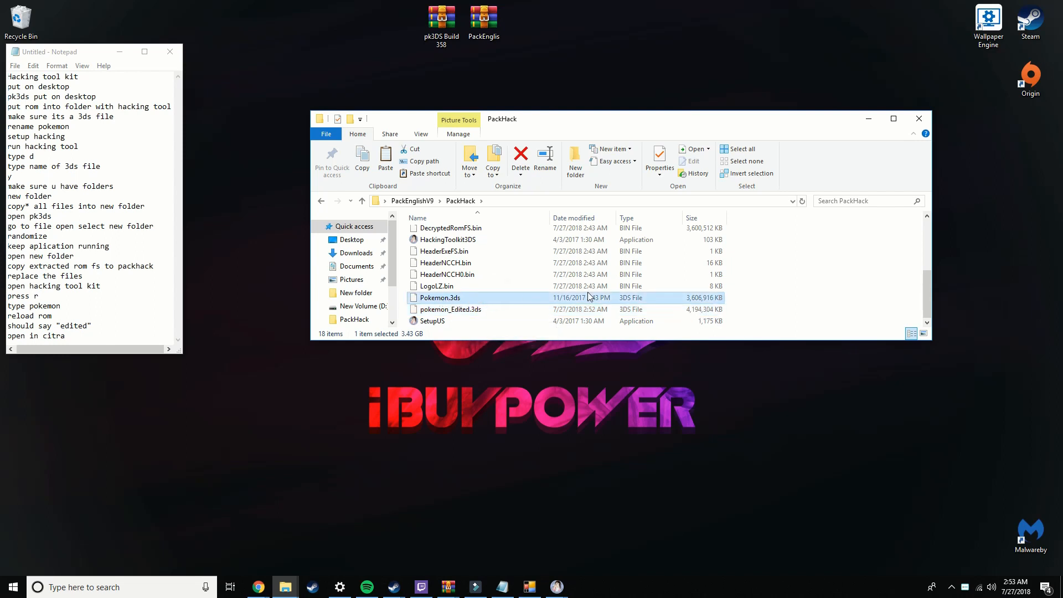
pyautogui.click(868, 119)
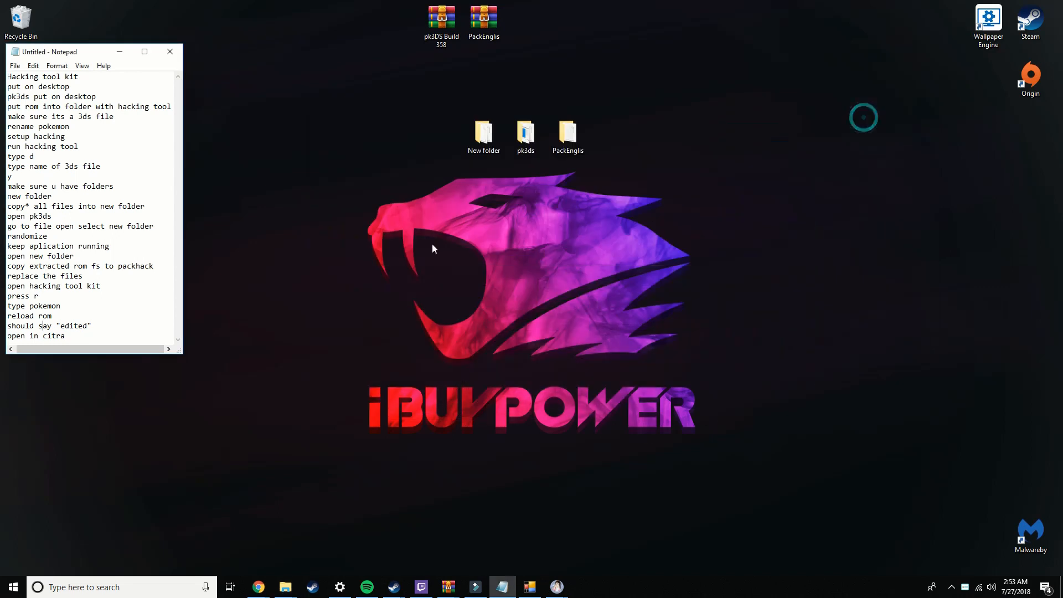
# Search Windows for citra and launch Citra Nightly.
pyautogui.click(149, 587)
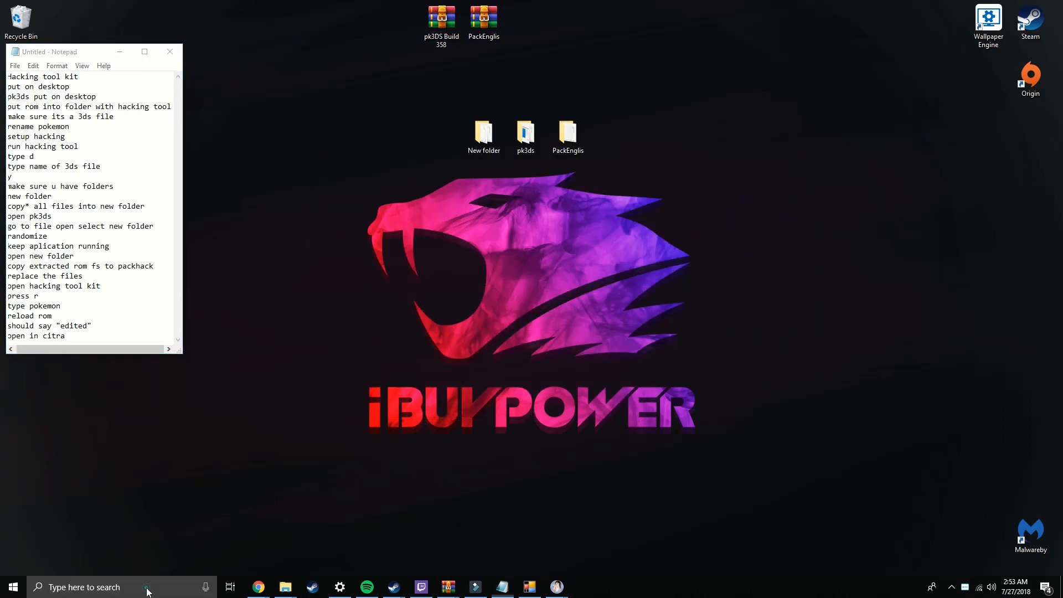
pyautogui.write('citra')
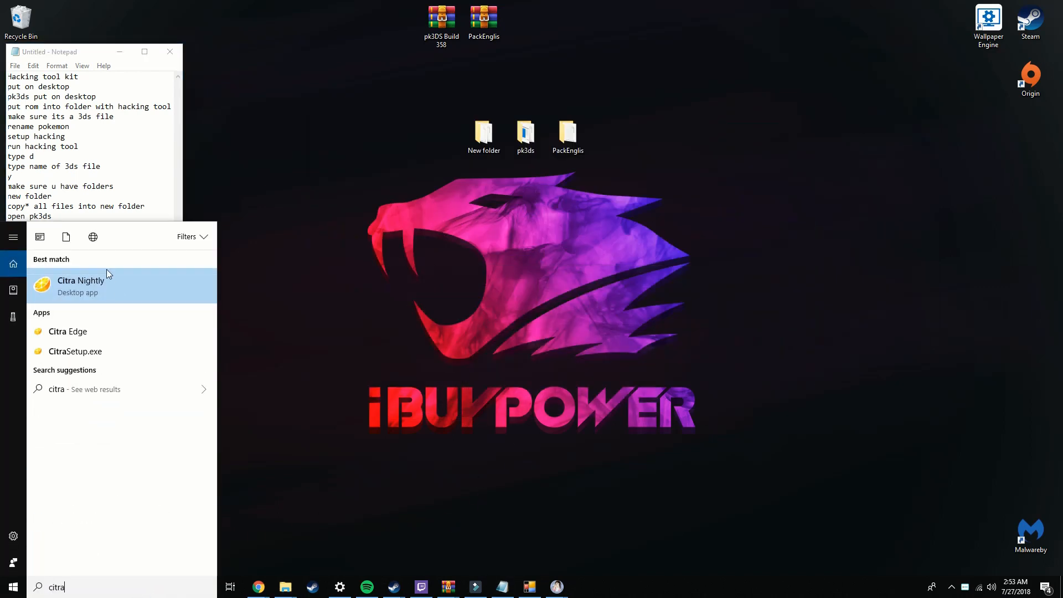
pyautogui.click(103, 286)
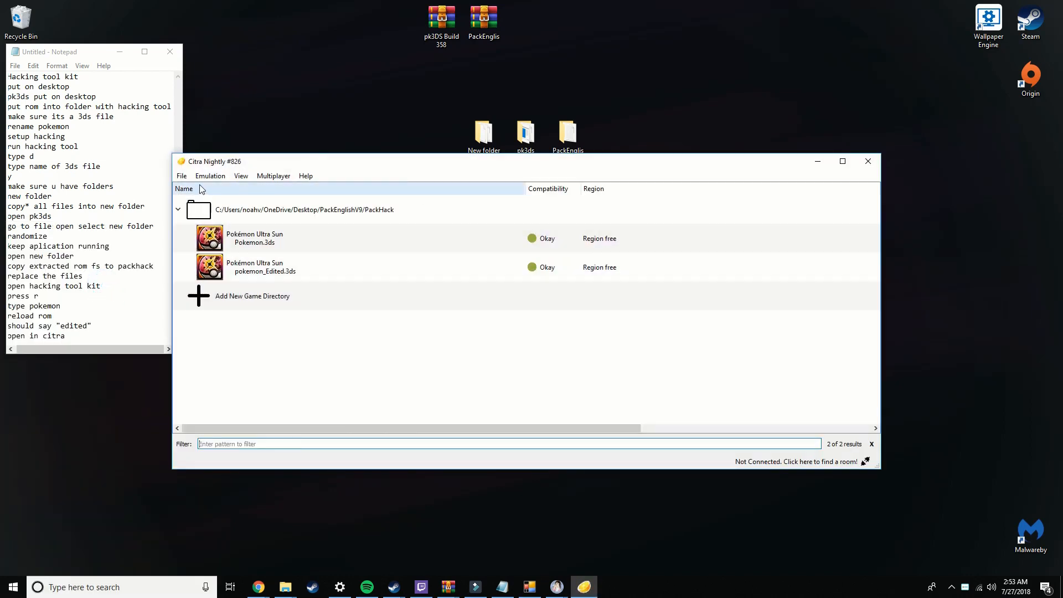
# Remove the PackHack game directory from Citra's game list and move the Citra window away from the Notepad instructions.
pyautogui.rightClick(211, 217)
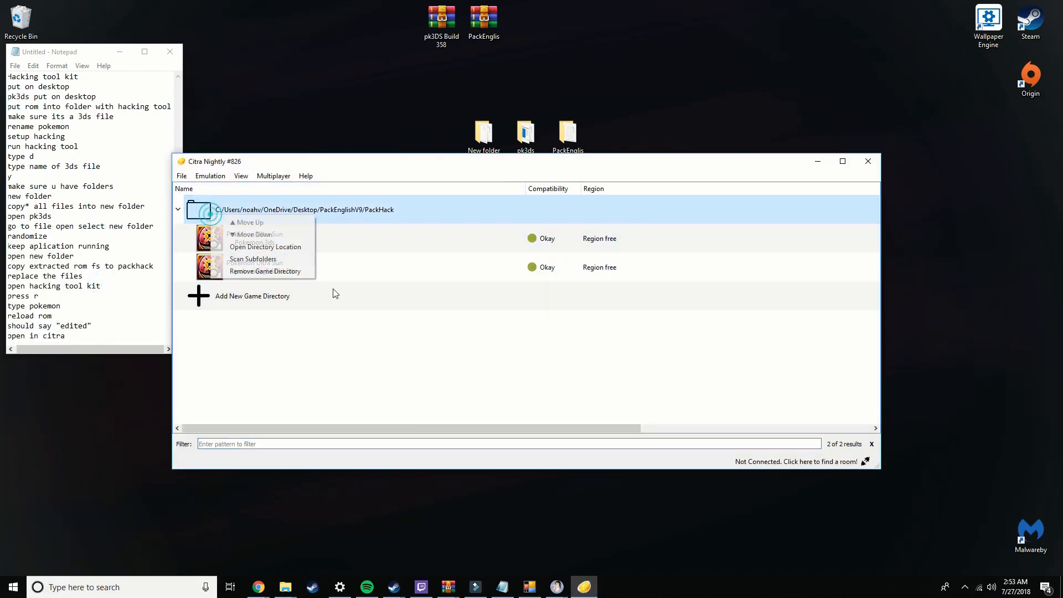
pyautogui.click(280, 271)
pyautogui.moveTo(322, 157); pyautogui.dragTo(484, 106)
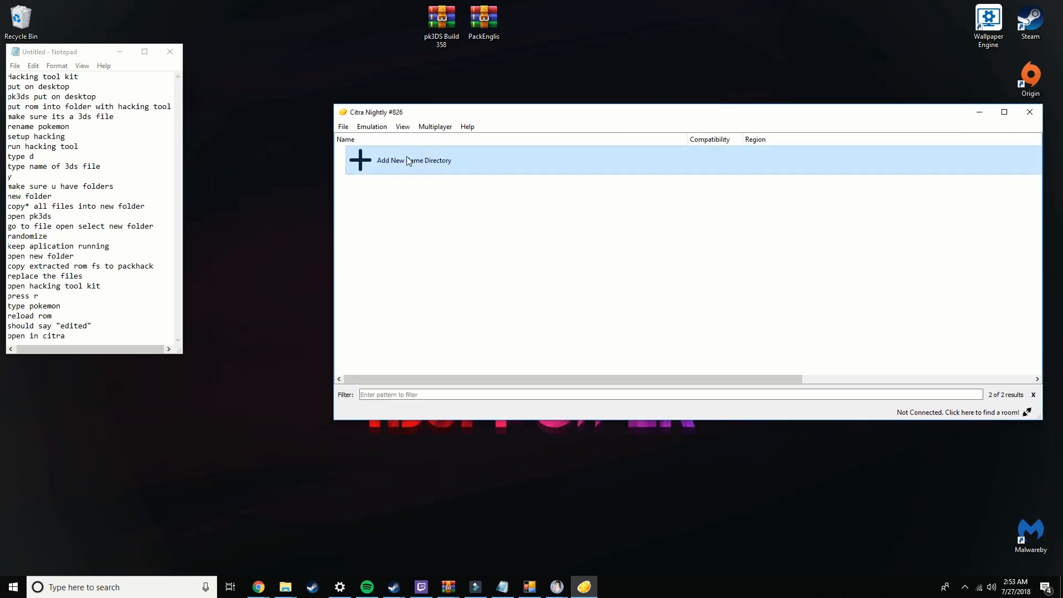
pyautogui.moveTo(403, 109); pyautogui.dragTo(348, 104)
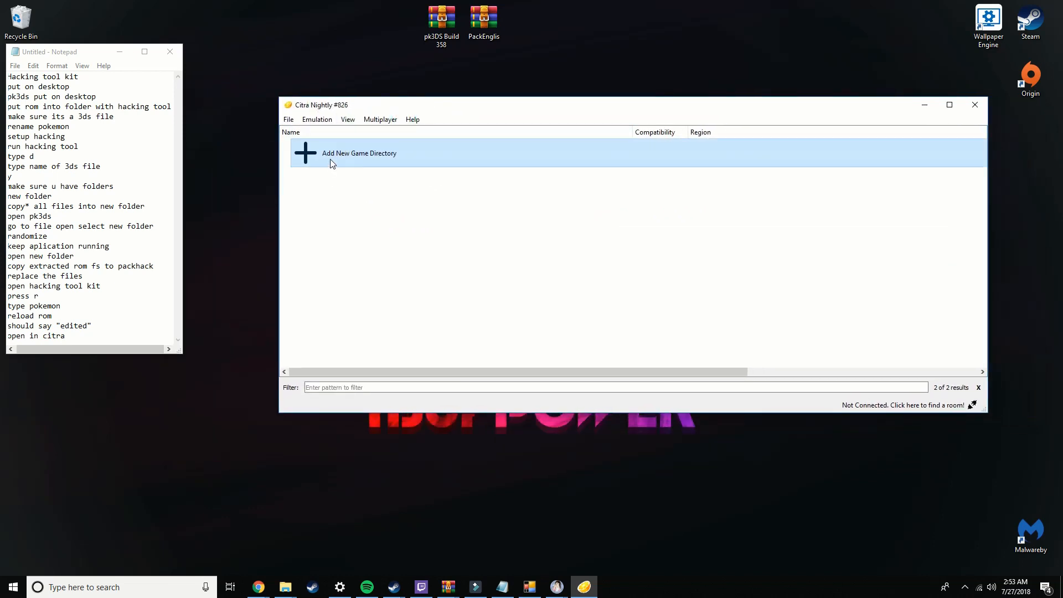
# Add the PackHack folder inside the desktop's PackEnglishV9 folder as a new game directory.
pyautogui.doubleClick(331, 160)
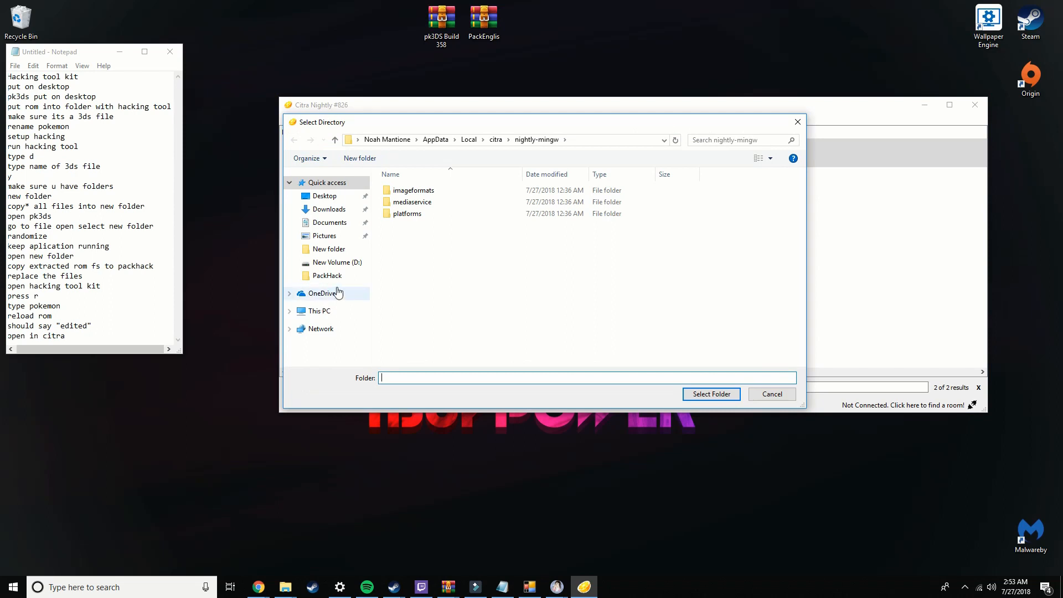
pyautogui.click(334, 276)
pyautogui.click(324, 196)
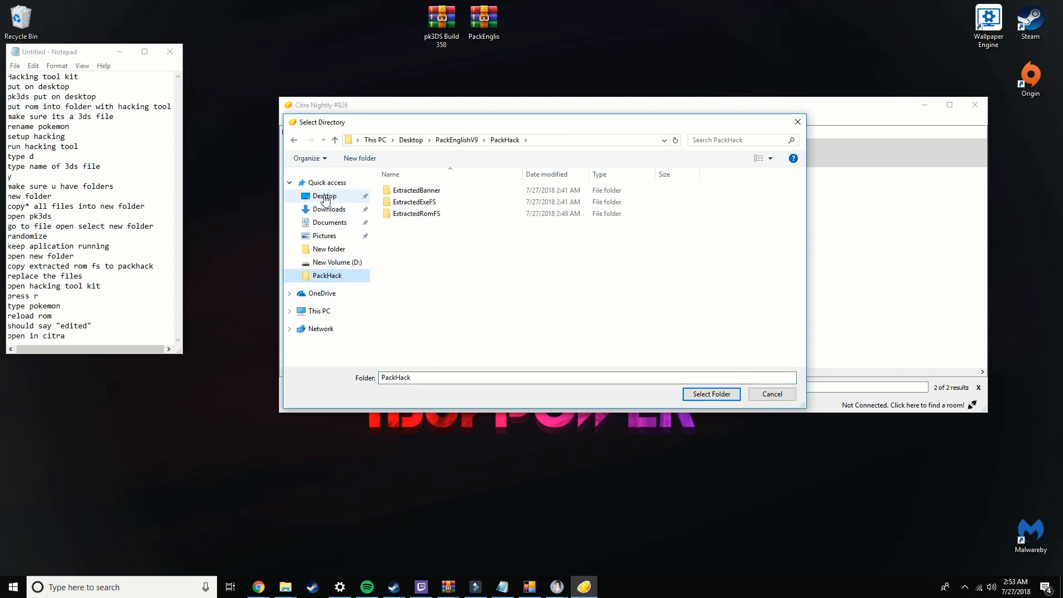
pyautogui.doubleClick(477, 217)
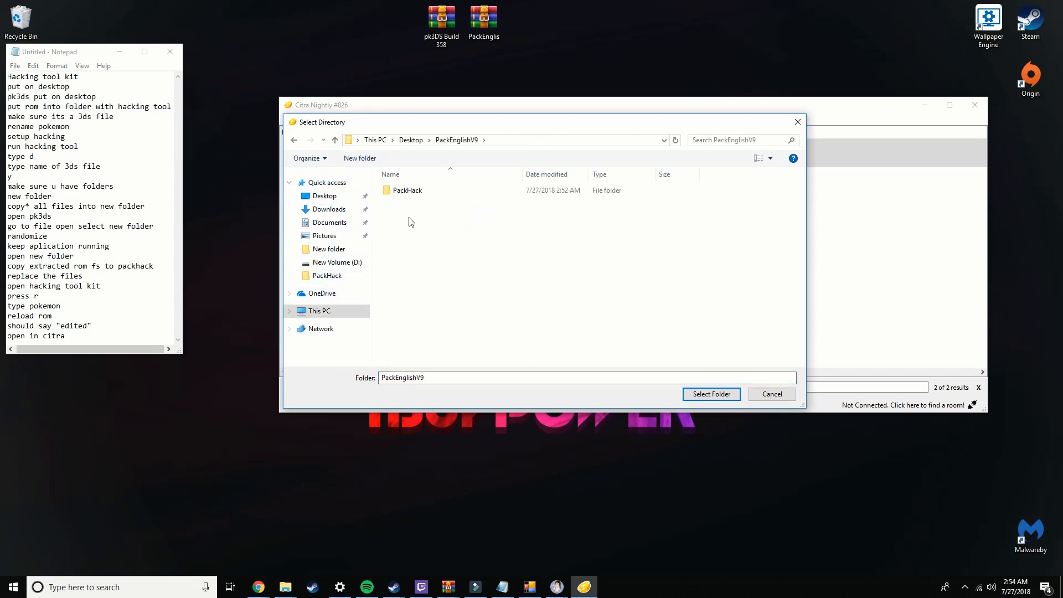
pyautogui.click(404, 191)
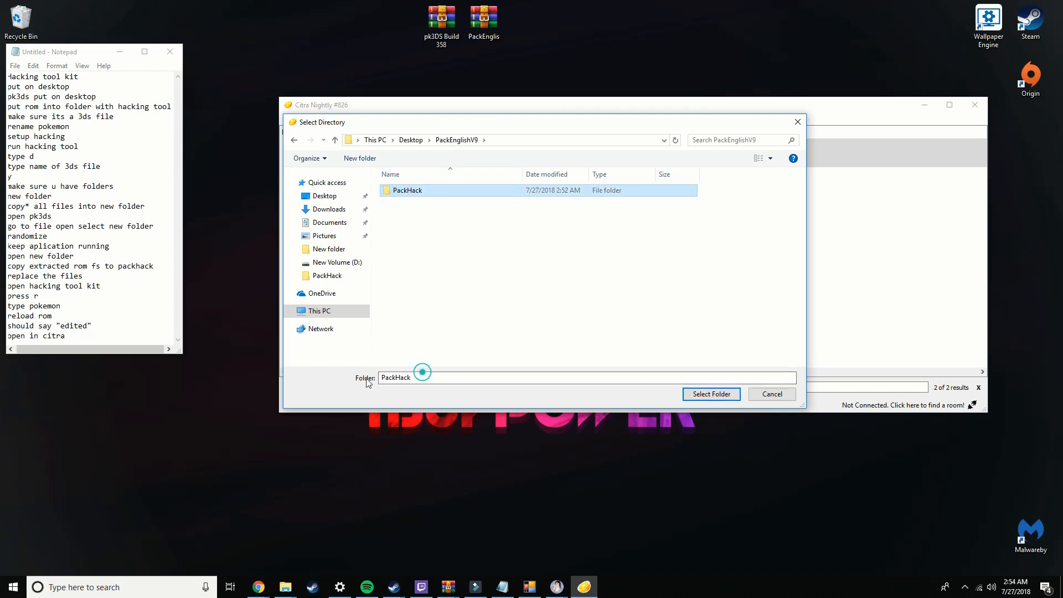
pyautogui.click(706, 394)
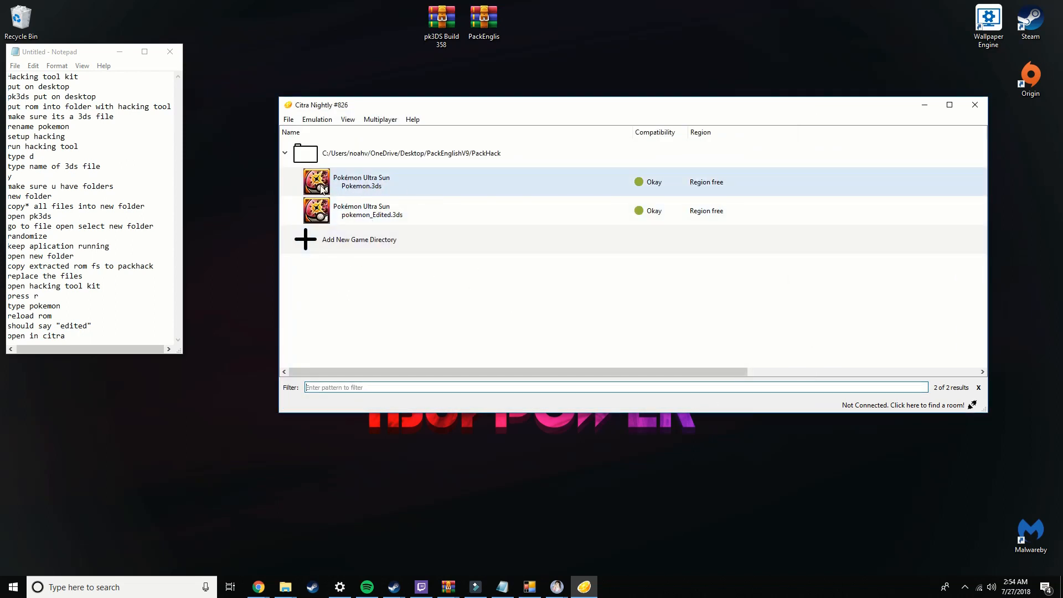
# Launch pokemon_Edited.3ds from the game list and reposition the emulator window on the desktop.
pyautogui.moveTo(398, 110); pyautogui.dragTo(397, 166)
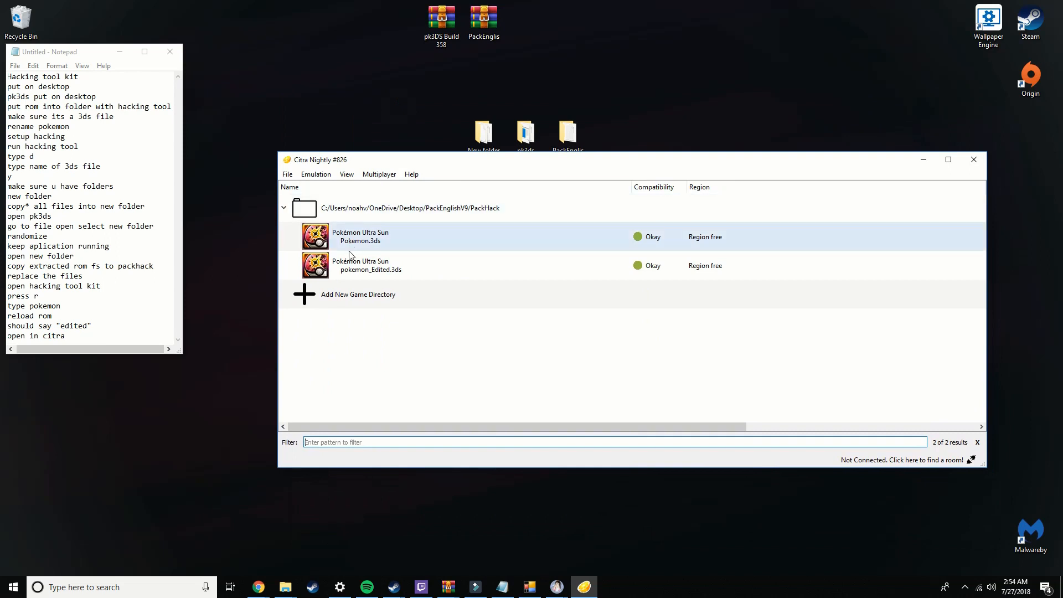
pyautogui.click(398, 268)
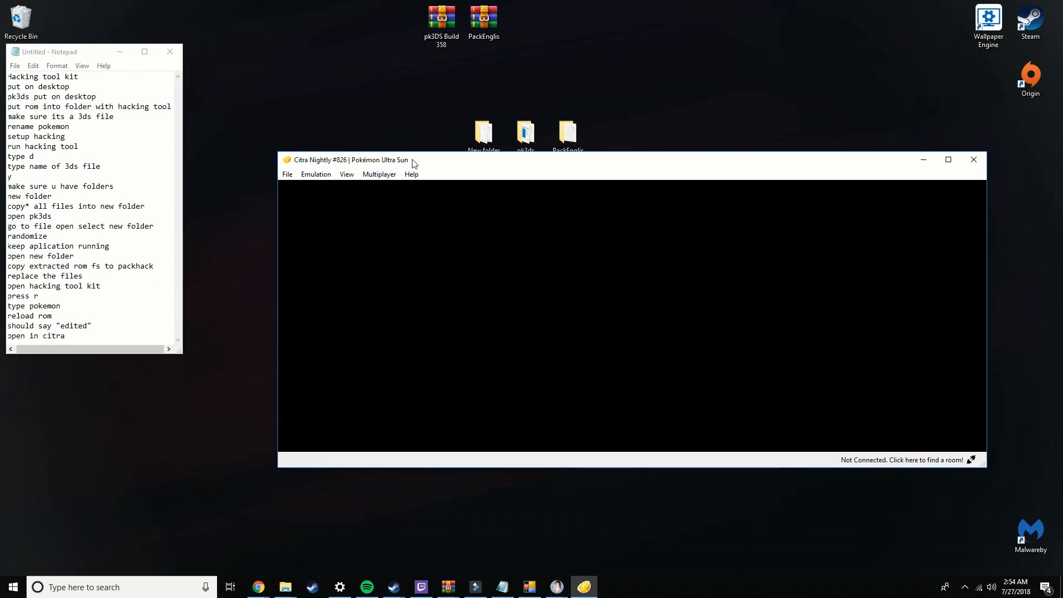
pyautogui.moveTo(412, 160); pyautogui.dragTo(388, 105)
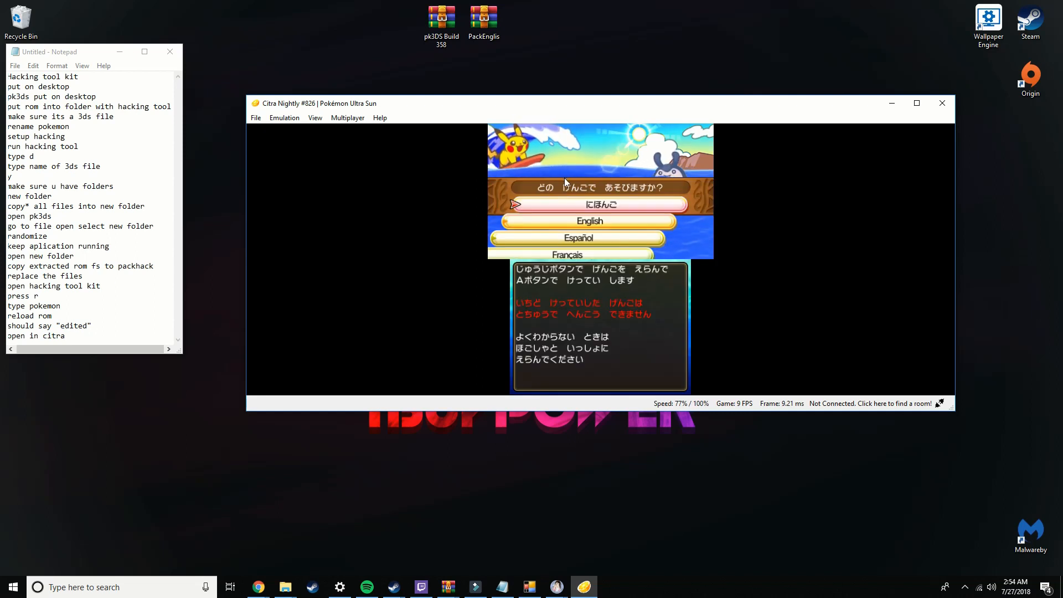
# Choose English as the game language, confirm starting the game, and maximize the emulator window.
pyautogui.press('Down')
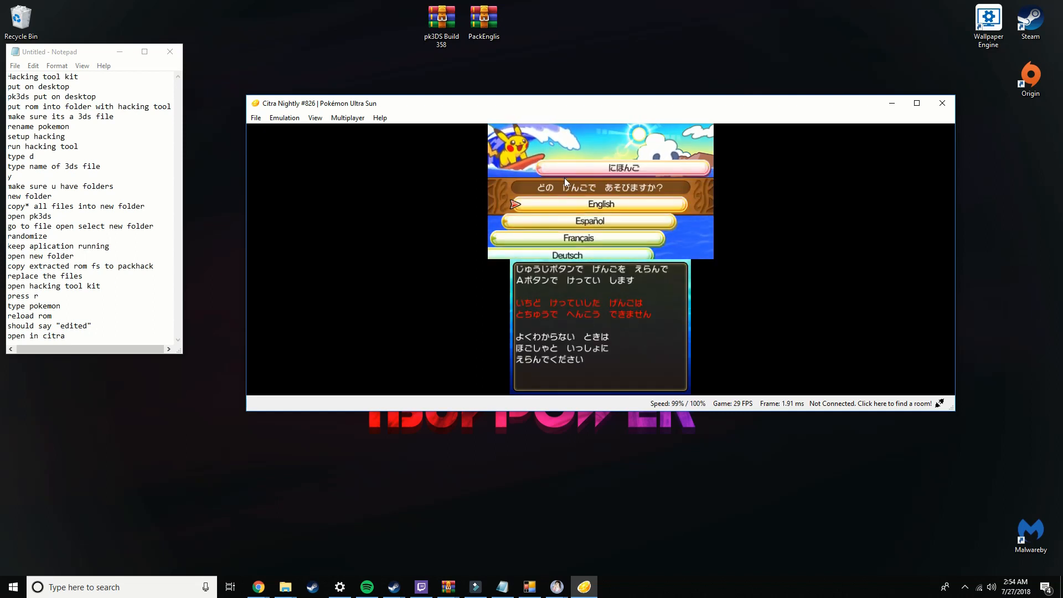
pyautogui.press('a')
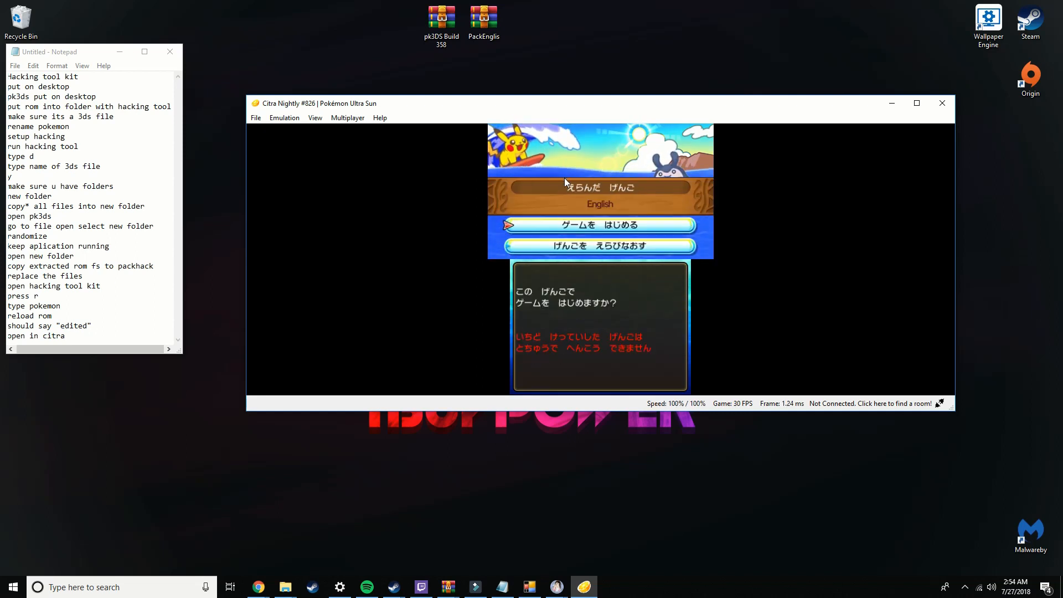
pyautogui.press('a')
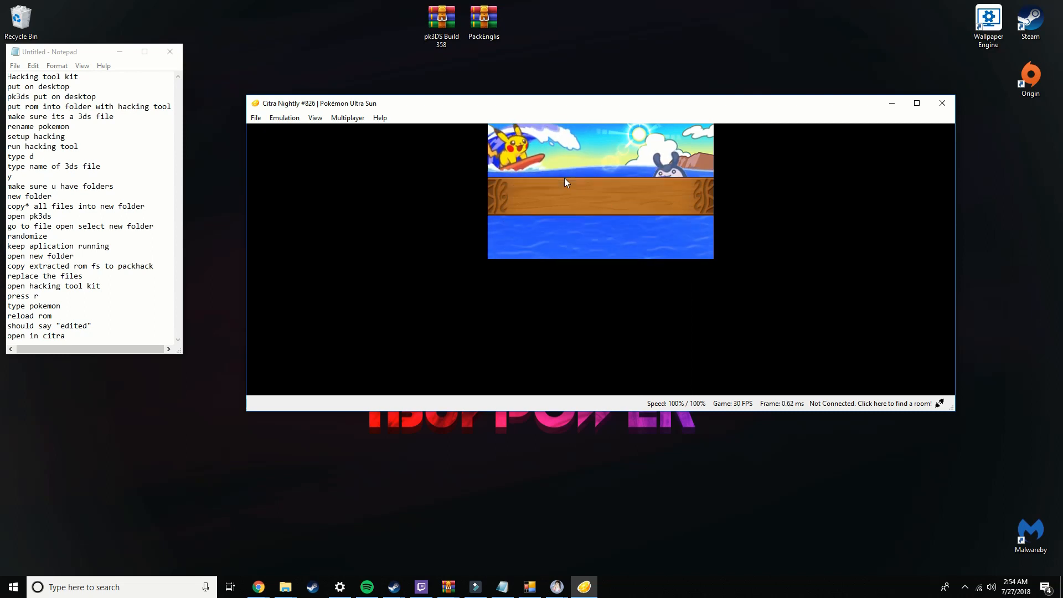
pyautogui.moveTo(486, 104); pyautogui.dragTo(448, 84)
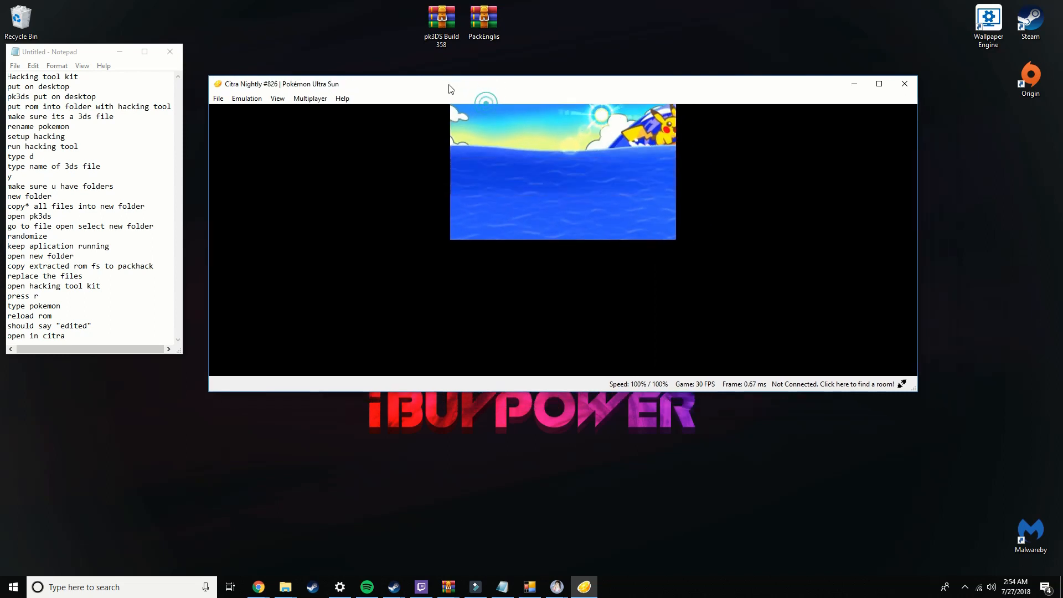
pyautogui.click(879, 84)
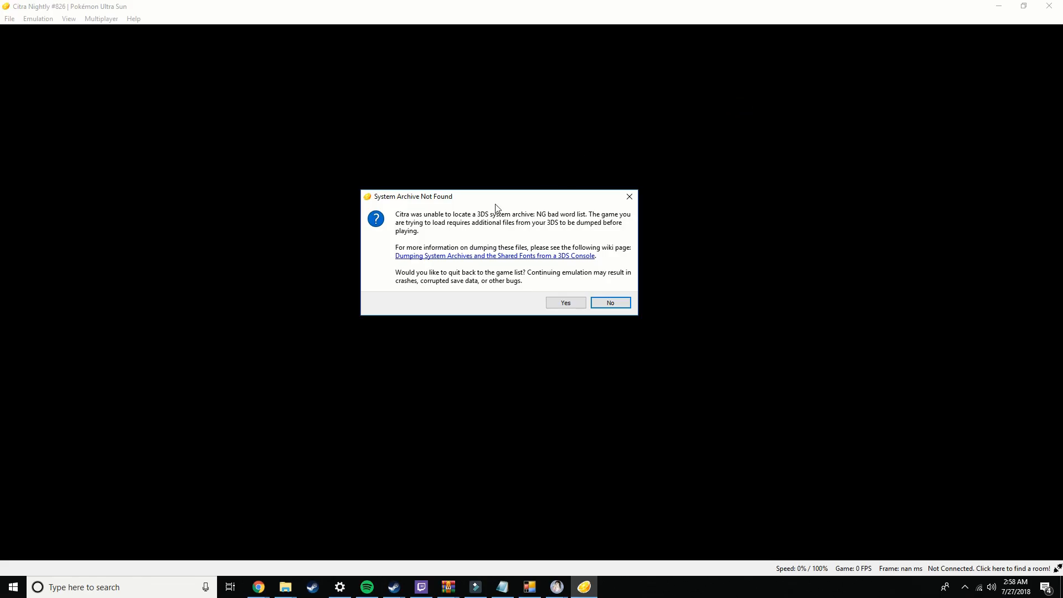
# Read the System Archive Not Found message and decline quitting to the game list so emulation continues.
pyautogui.moveTo(448, 195); pyautogui.dragTo(535, 165)
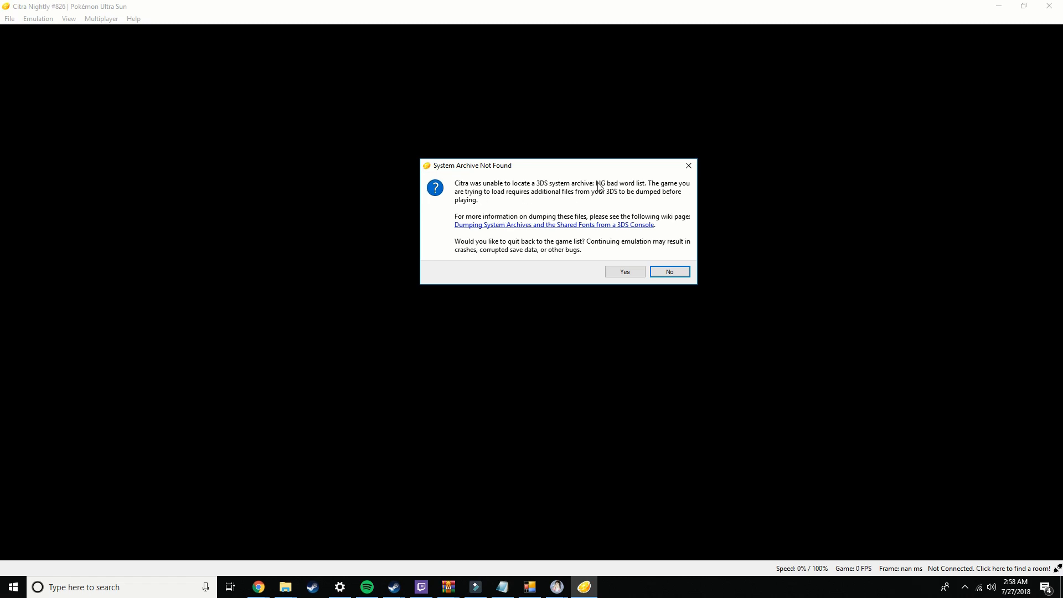
pyautogui.moveTo(578, 171); pyautogui.dragTo(570, 167)
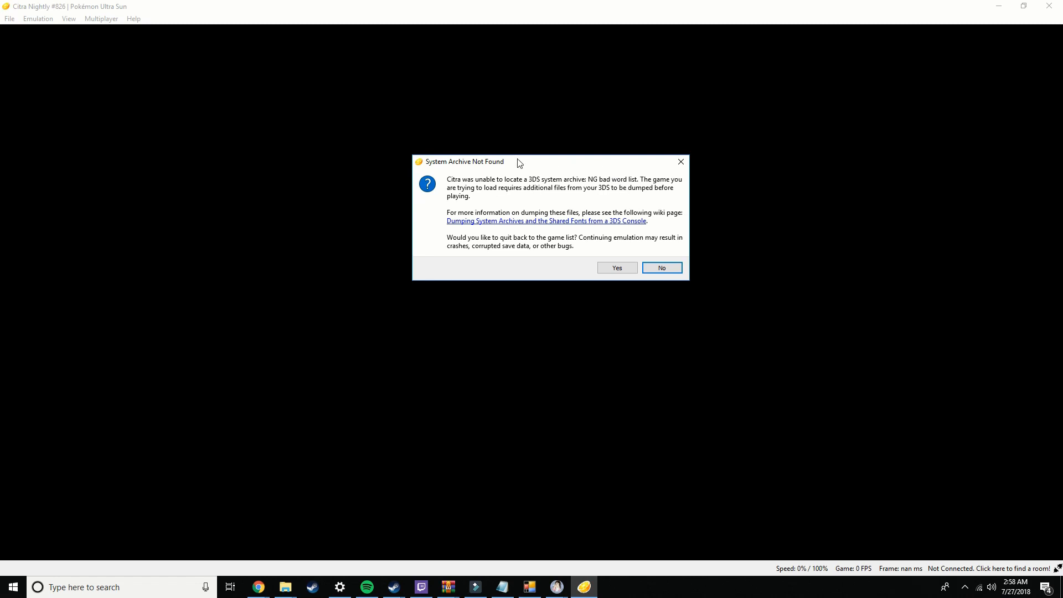
pyautogui.moveTo(532, 166)
pyautogui.mouseDown()
pyautogui.moveTo(542, 142)
pyautogui.moveTo(569, 172)
pyautogui.moveTo(550, 165)
pyautogui.mouseUp()
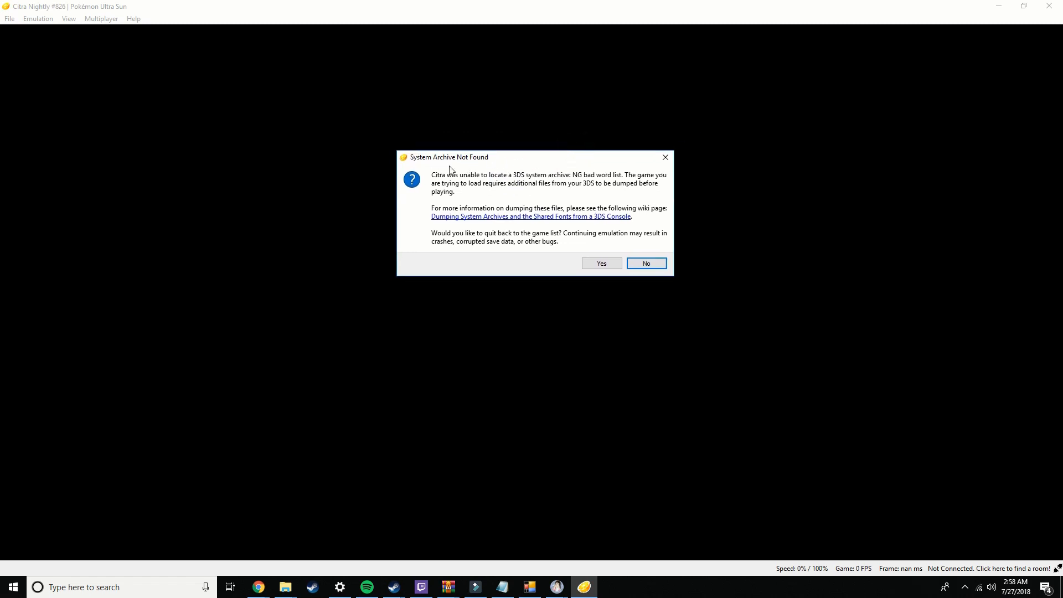
pyautogui.moveTo(496, 157); pyautogui.dragTo(515, 150)
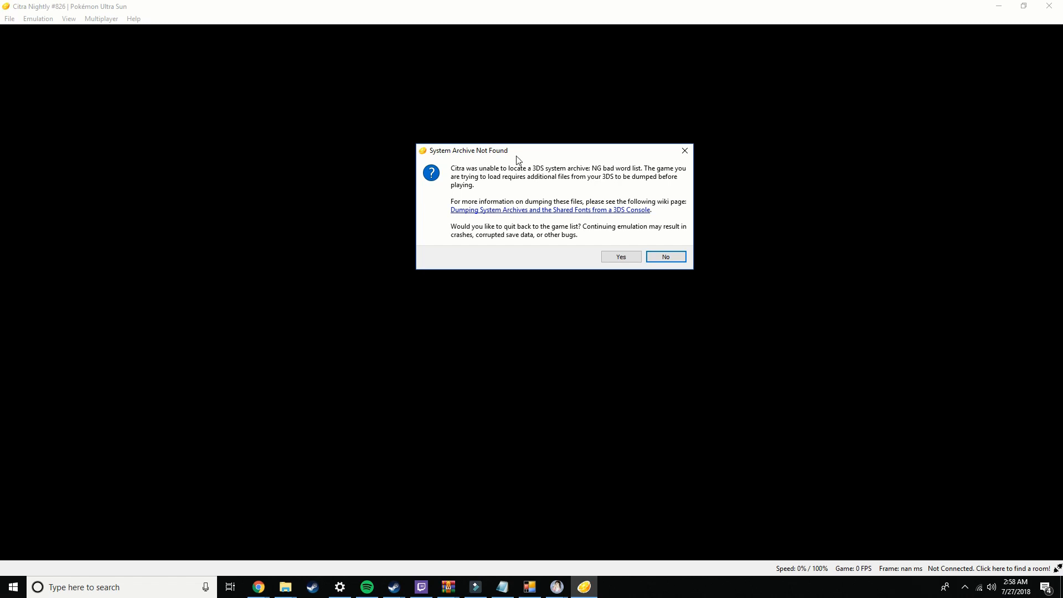
pyautogui.moveTo(516, 157); pyautogui.dragTo(481, 152)
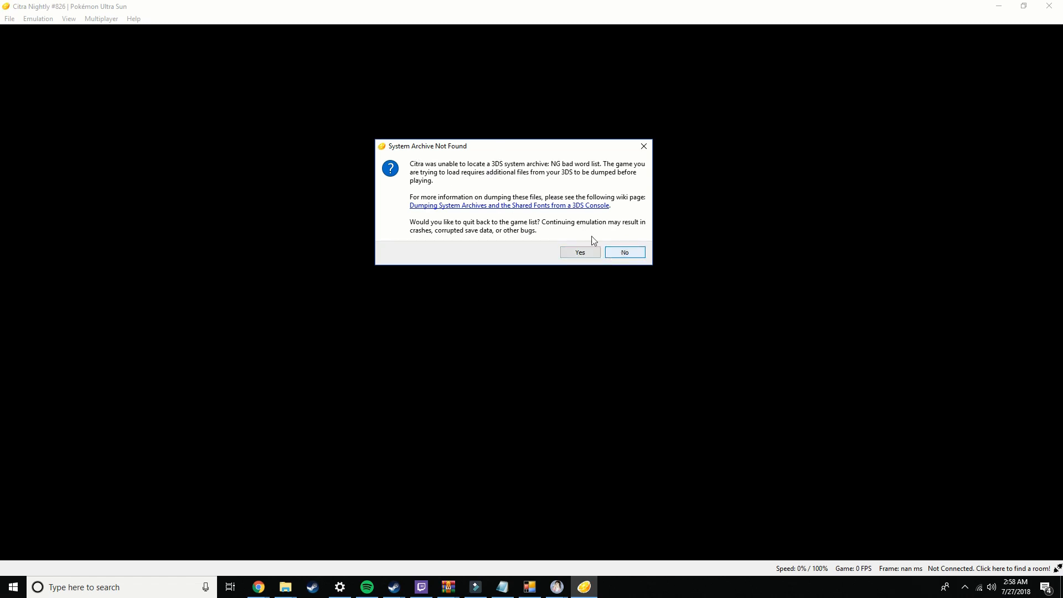
pyautogui.click(624, 255)
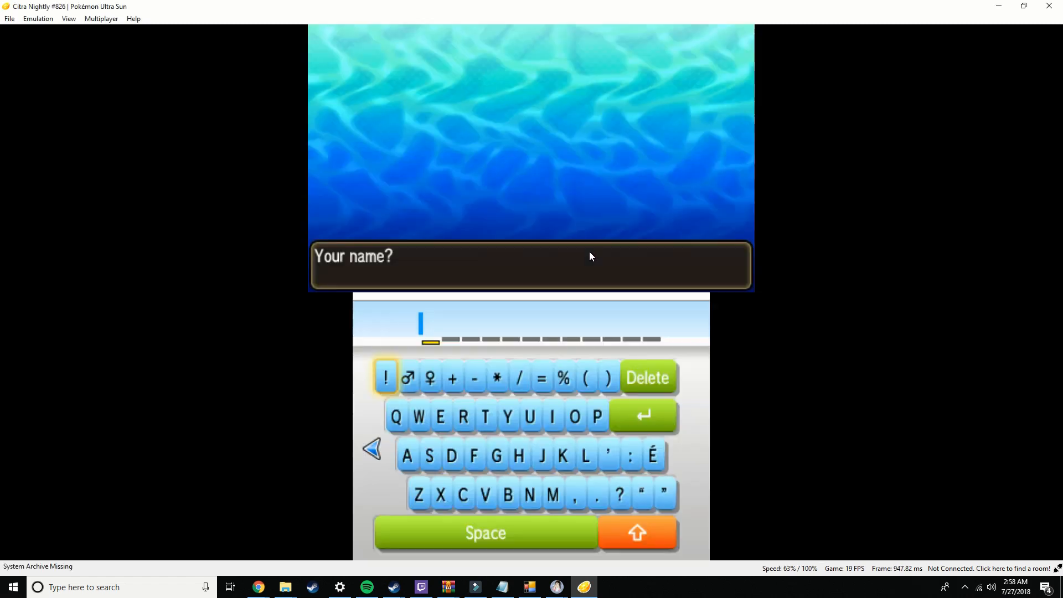
# Move the selection on the in-game name-entry keyboard to the row of letters starting with Z.
pyautogui.press('Right')
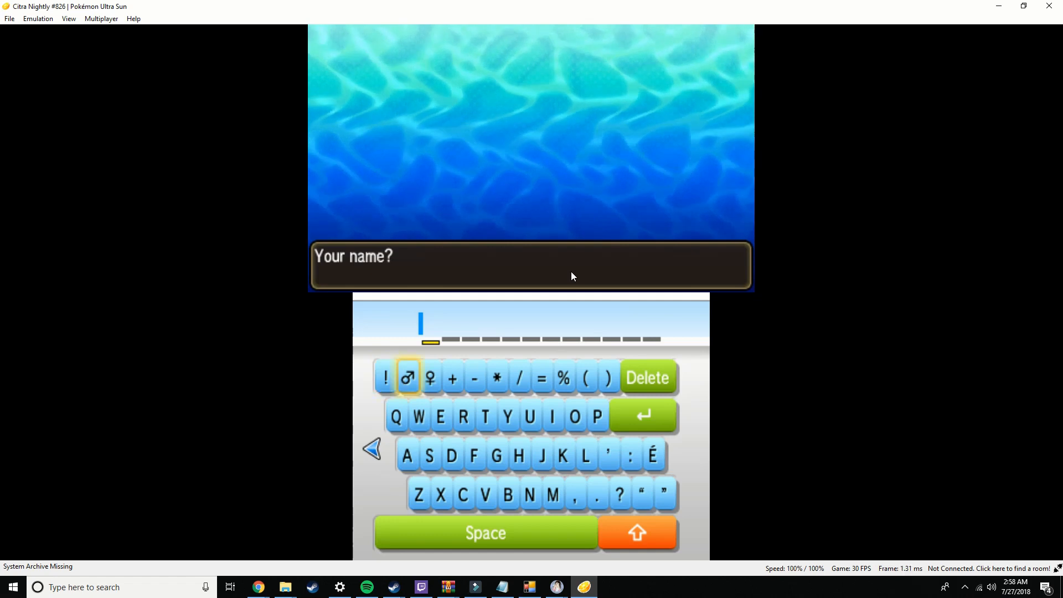
pyautogui.press('Down')
pyautogui.press('Down')
pyautogui.press('Down')
pyautogui.press('Right')
pyautogui.press('Right')
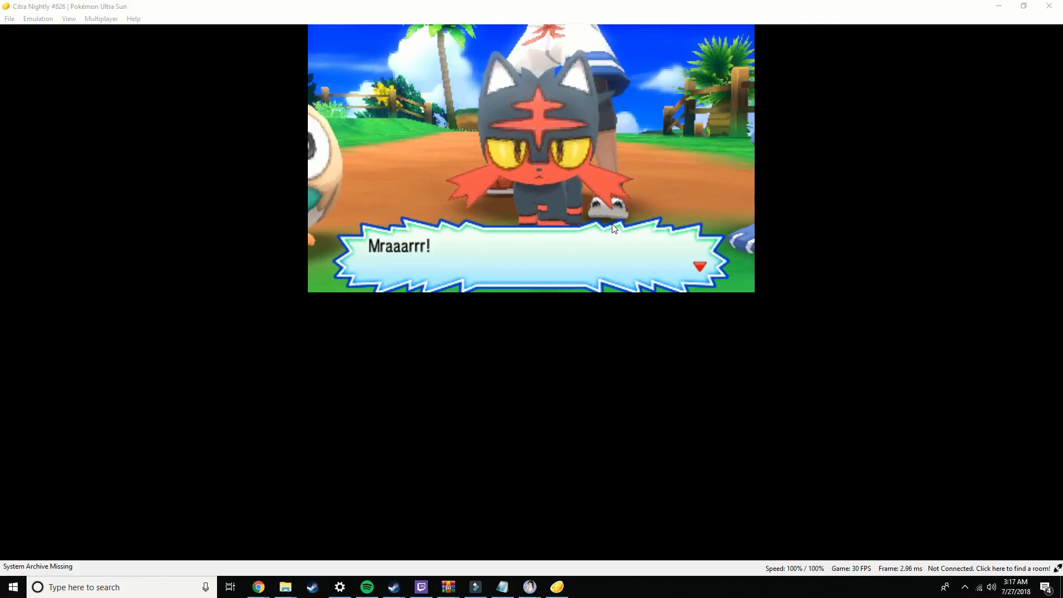
# Advance the opening cutscene through the Litten and Popplio cries and the Yungoos confrontation.
pyautogui.press('a')
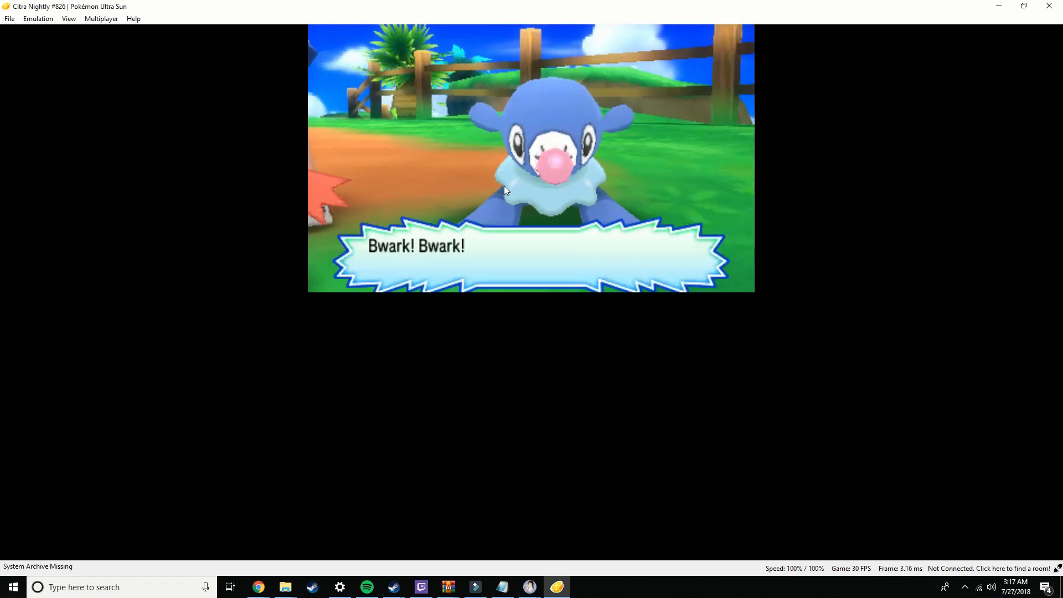
pyautogui.press('a')
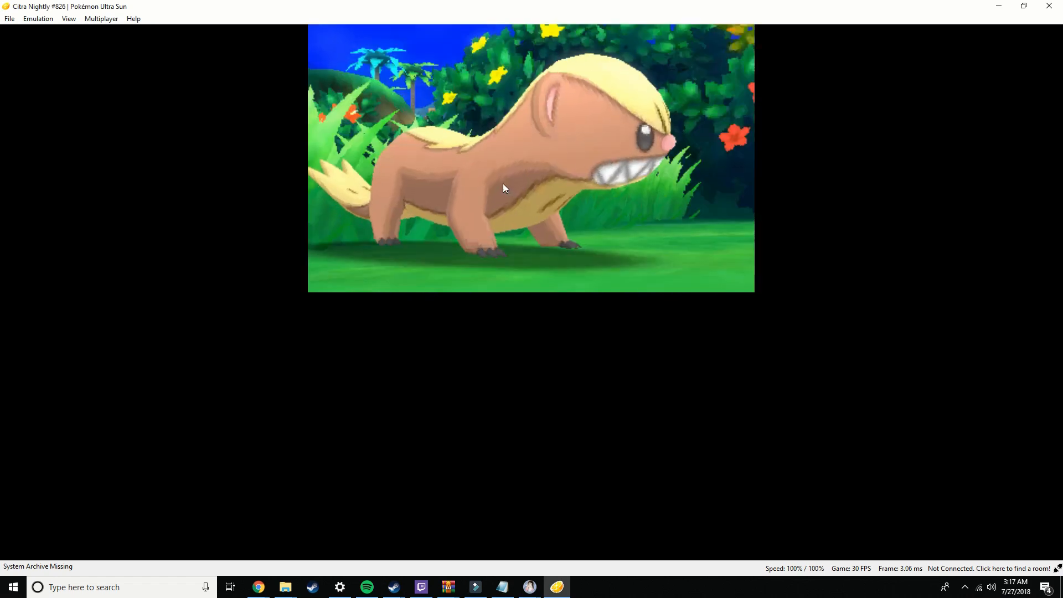
pyautogui.press('a')
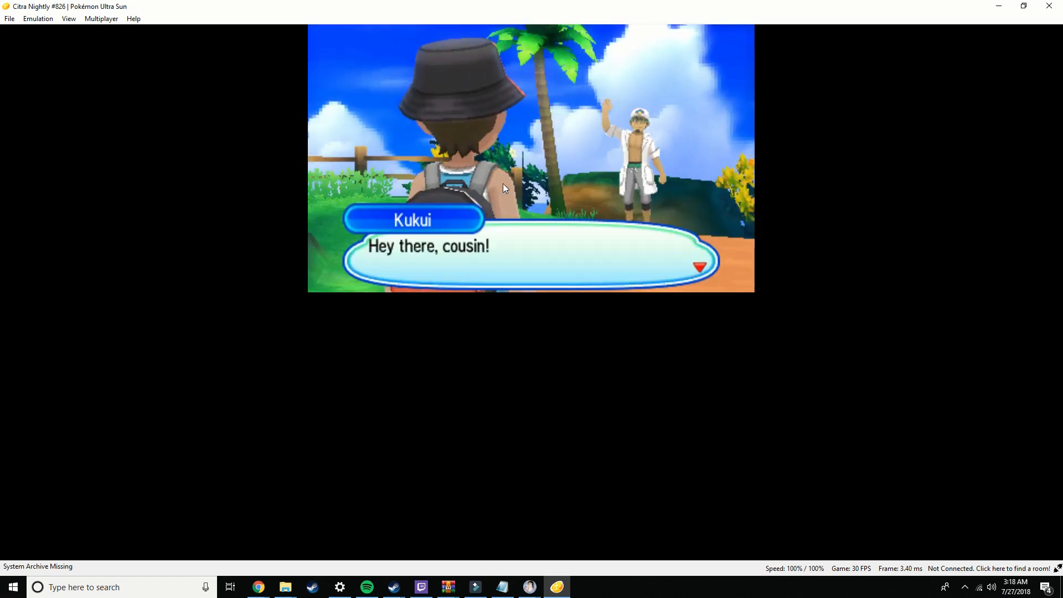
# Advance through Kukui's greeting and his explanation of Alola and its wild Pokémon.
pyautogui.press('a')
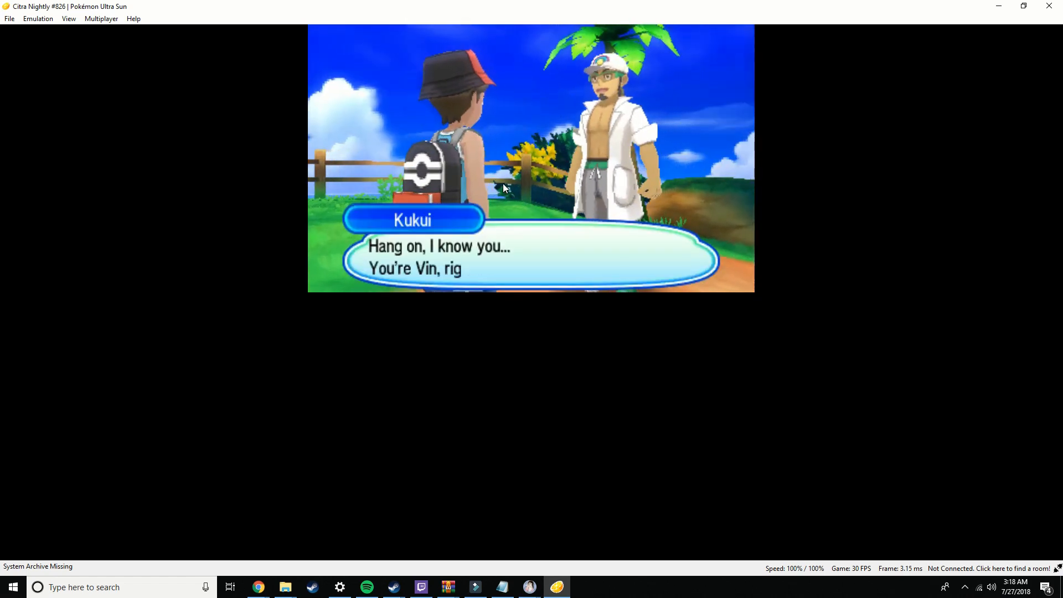
pyautogui.press('a')
pyautogui.press('a')
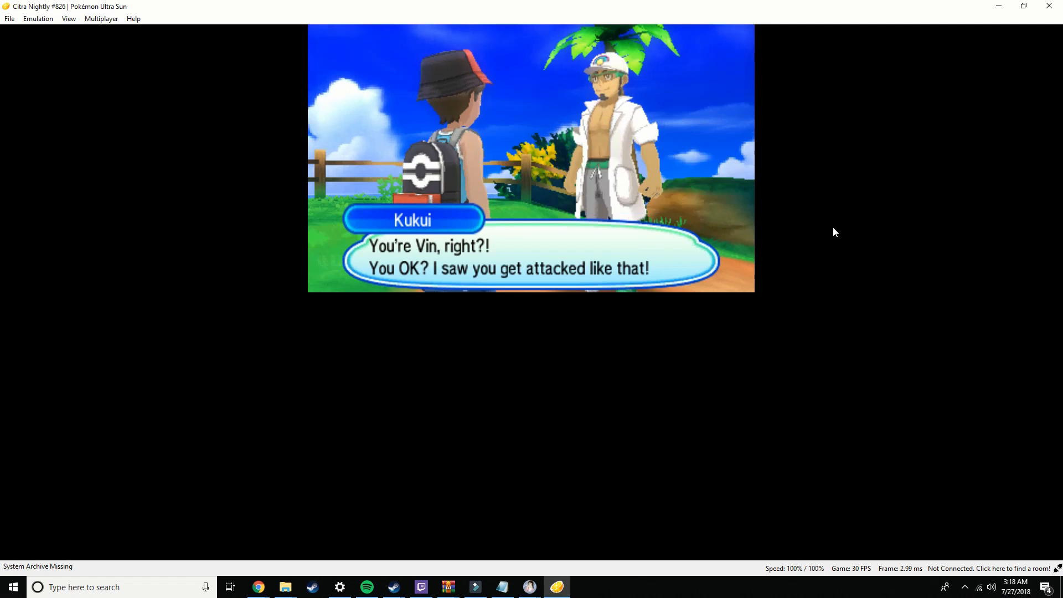
pyautogui.press('a')
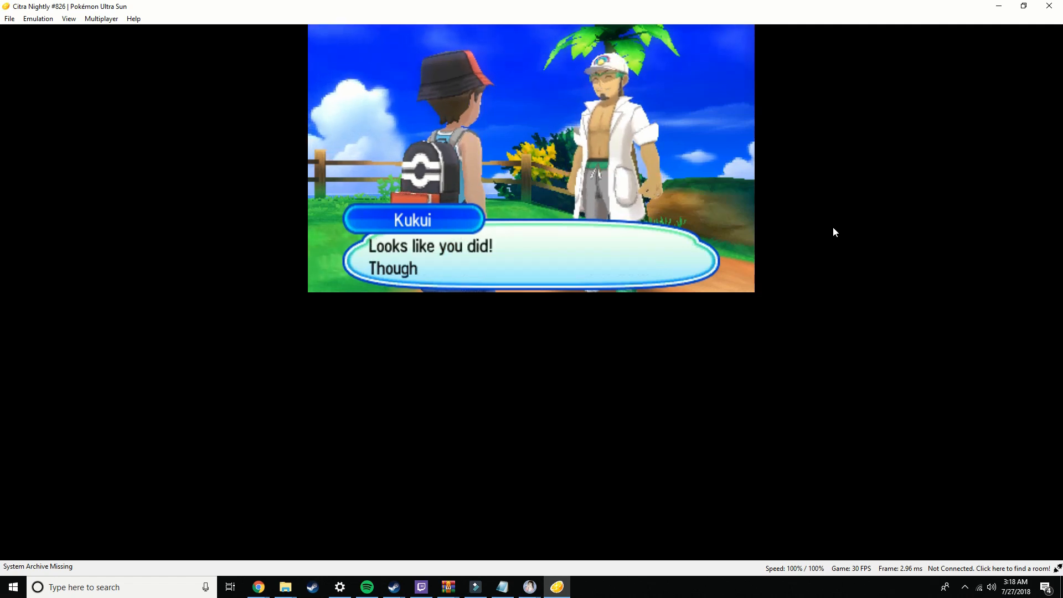
pyautogui.press('a')
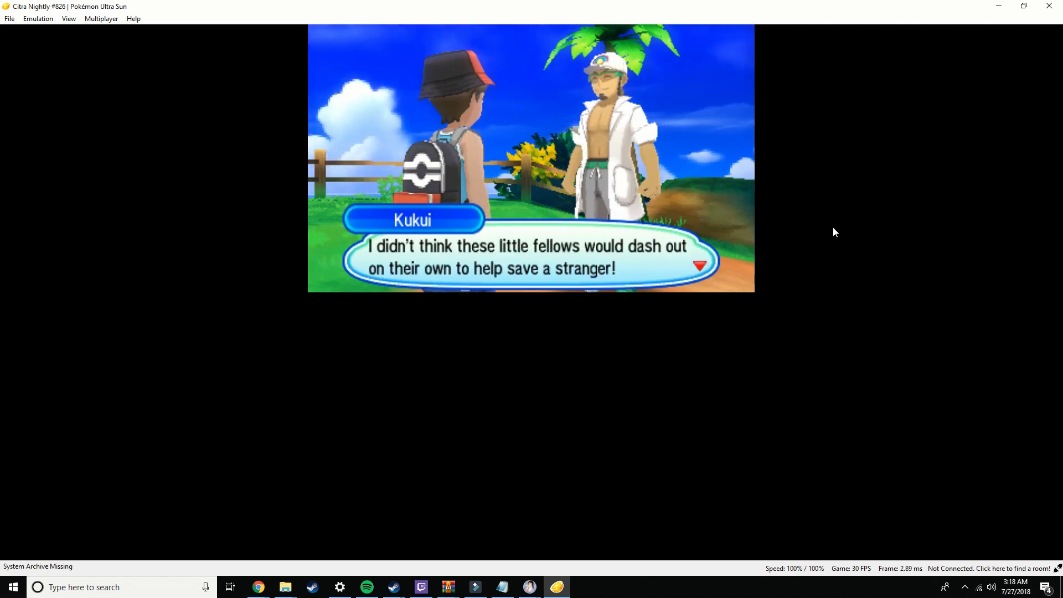
pyautogui.press('a')
pyautogui.press('a')
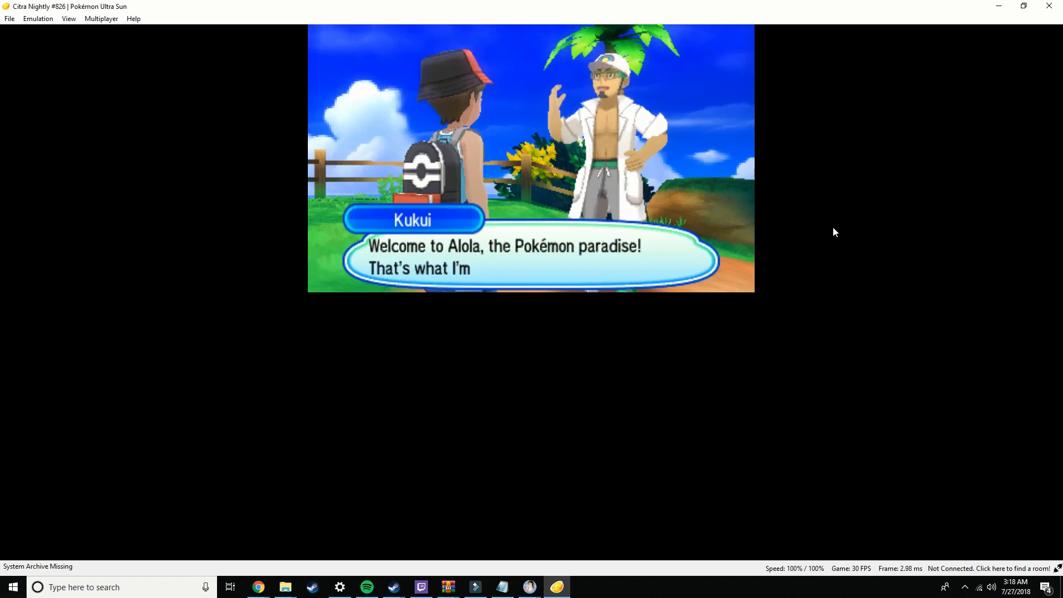
pyautogui.press('a')
pyautogui.press('a')
pyautogui.press('a')
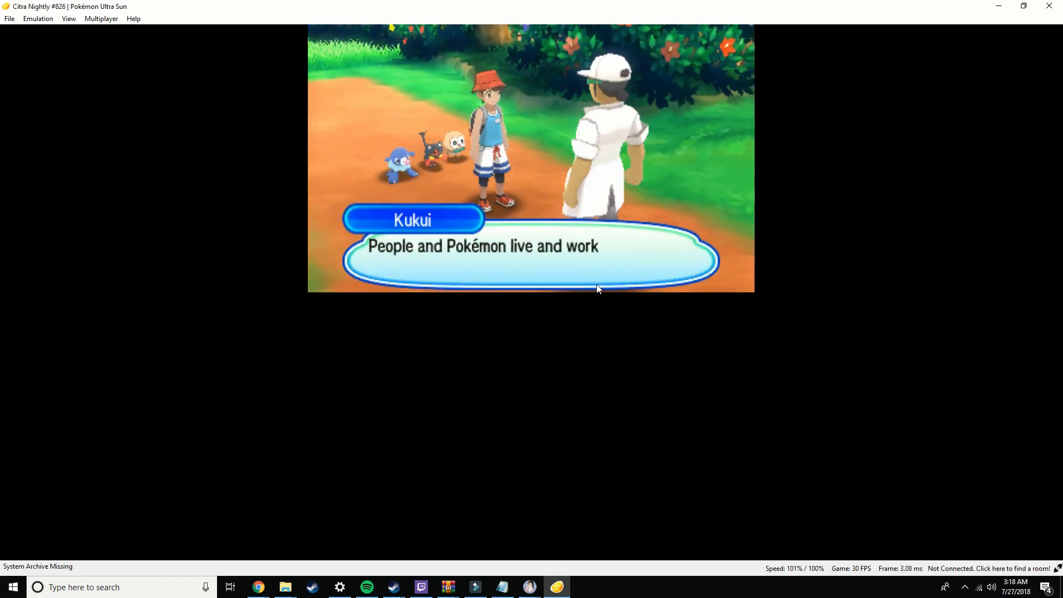
pyautogui.press('a')
pyautogui.press('a')
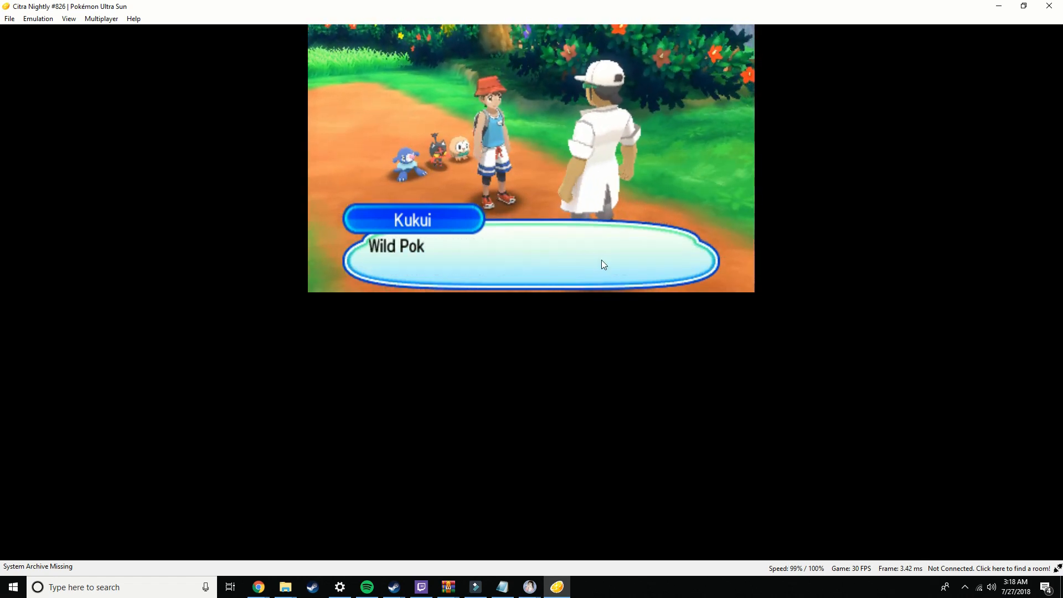
pyautogui.press('a')
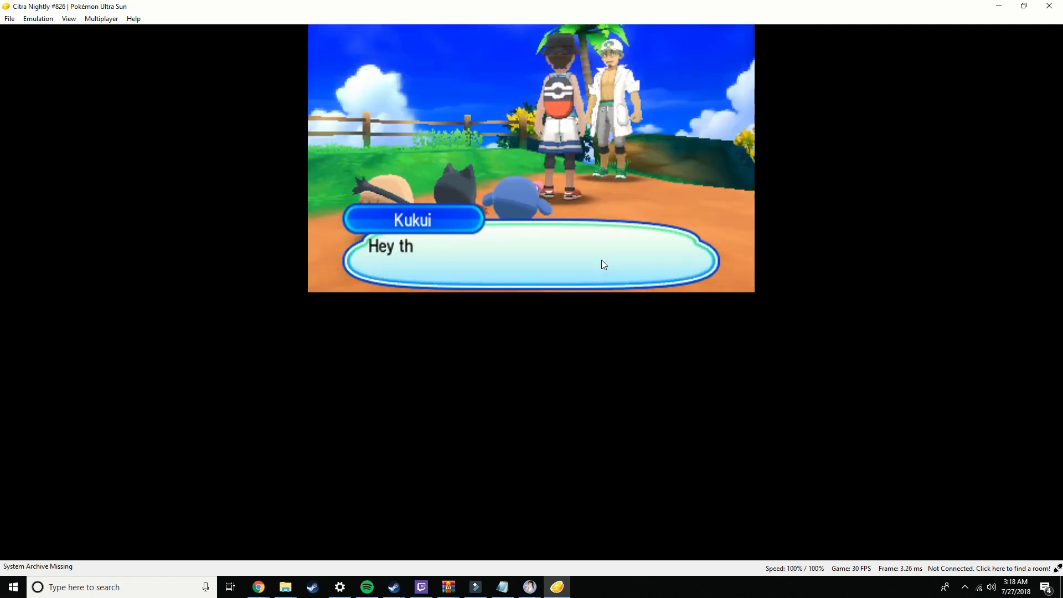
# Advance the scene where Kukui lines up the three starter Pokémon, through Rowlet's introduction.
pyautogui.press('a')
pyautogui.press('a')
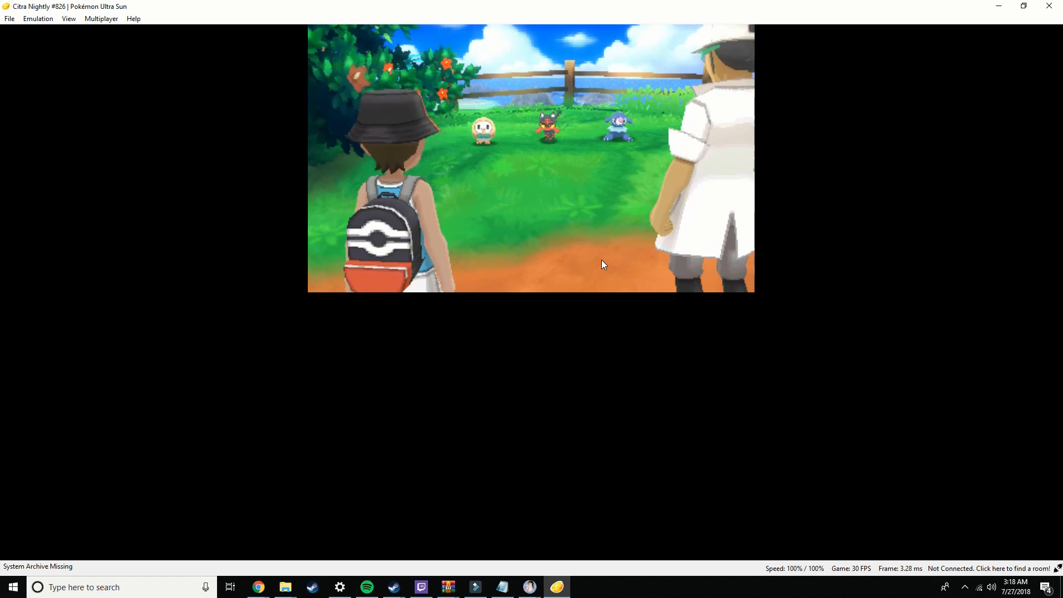
pyautogui.press('a')
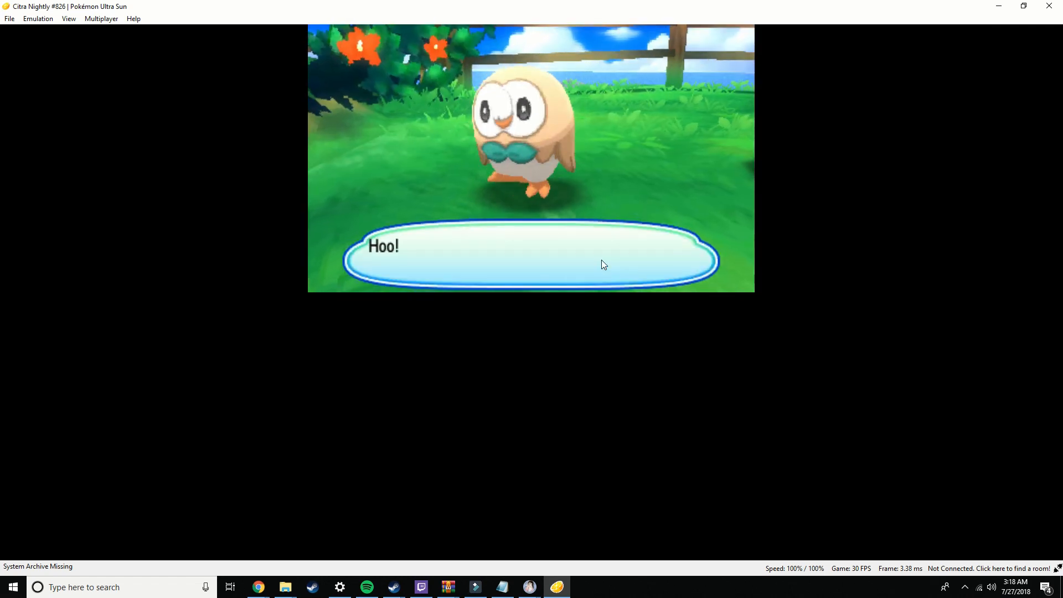
pyautogui.press('a')
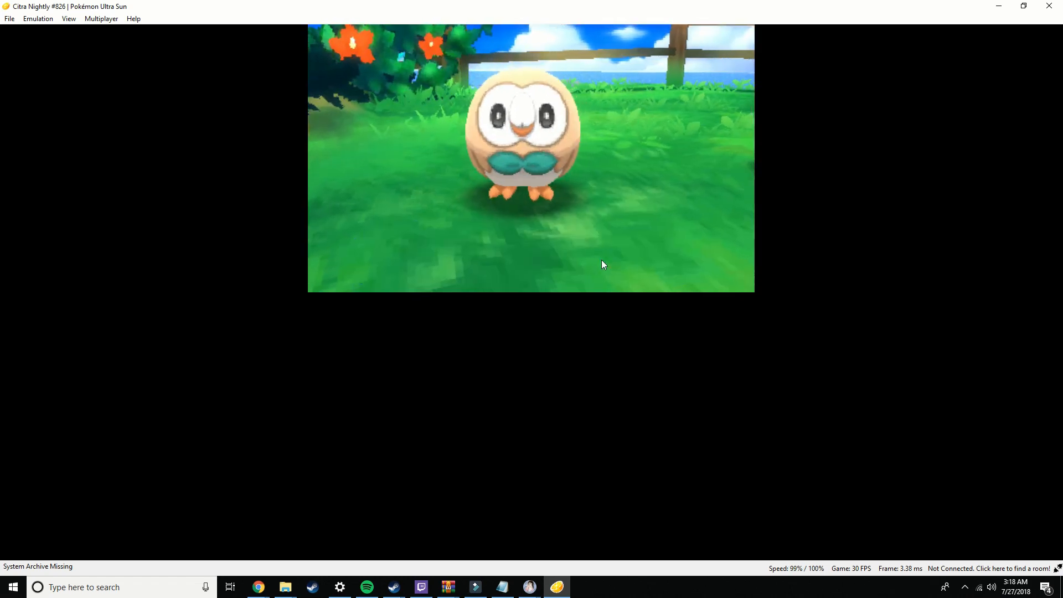
# Advance through the Litten and Popplio introductions to Kukui's question about which partner to choose.
pyautogui.press('a')
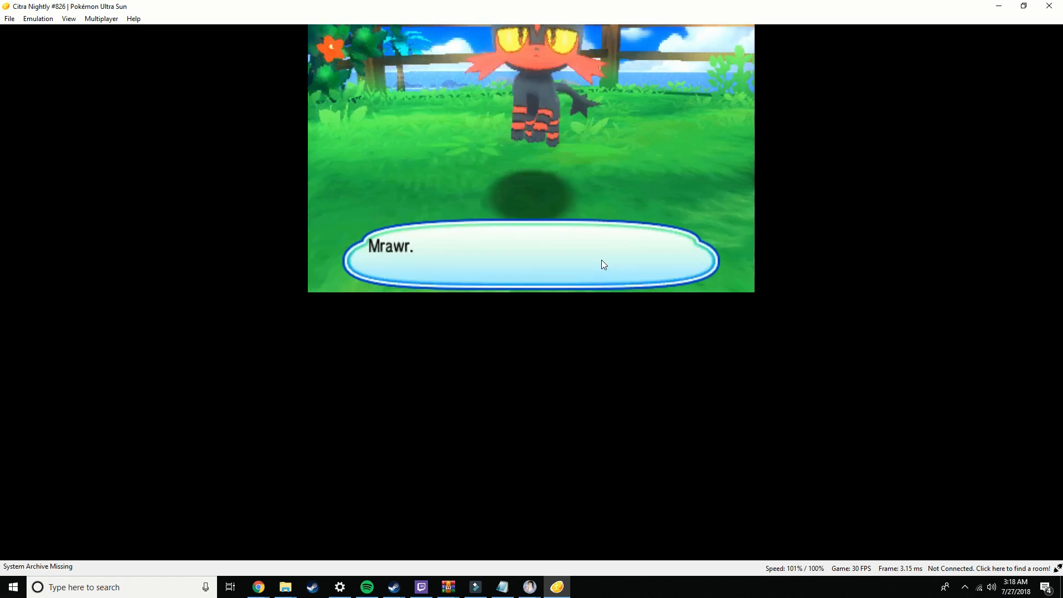
pyautogui.press('a')
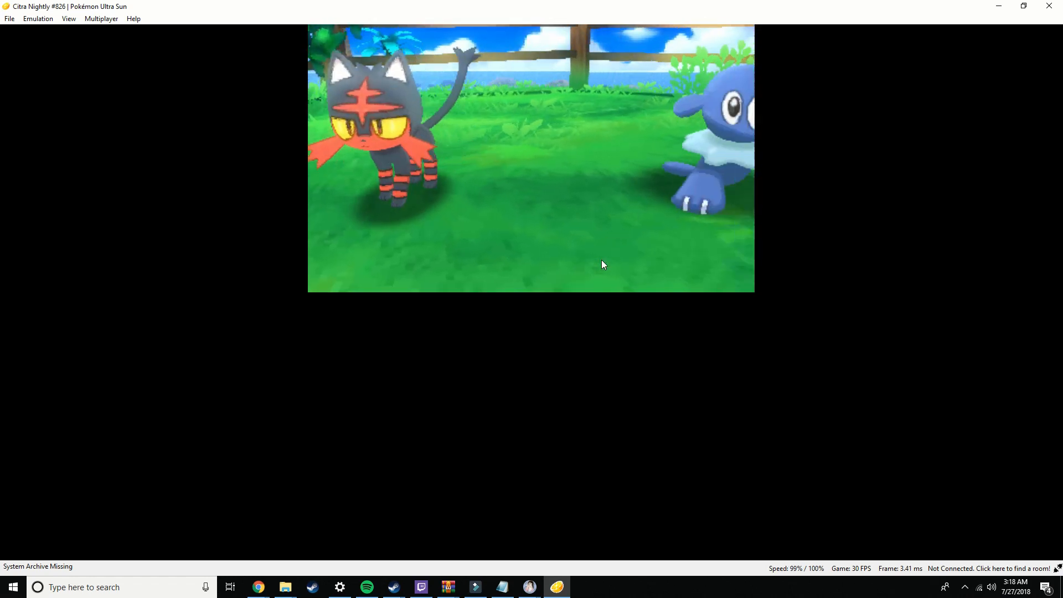
pyautogui.press('a')
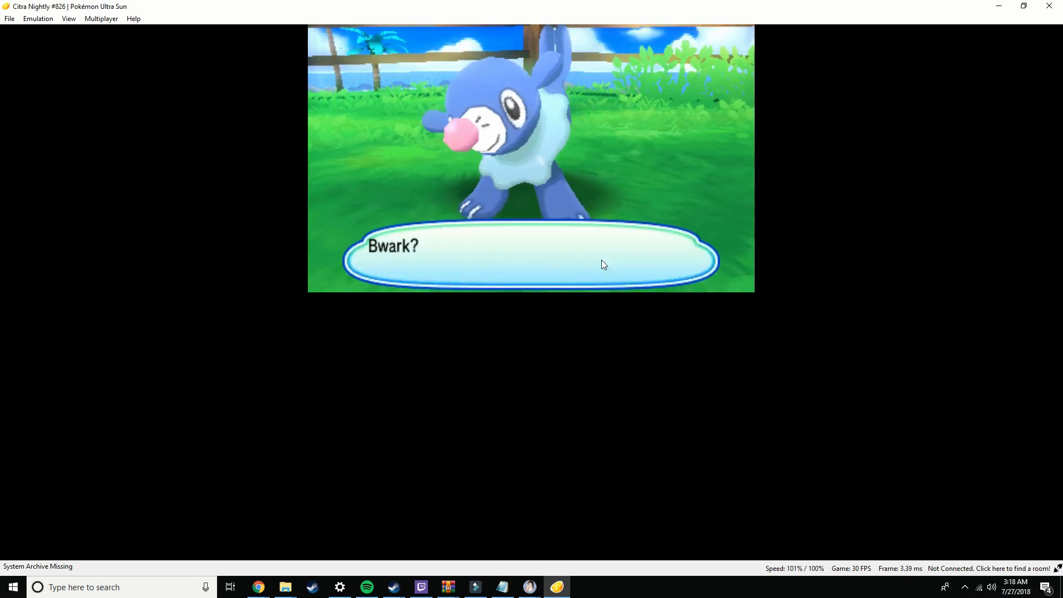
pyautogui.press('a')
pyautogui.press('a')
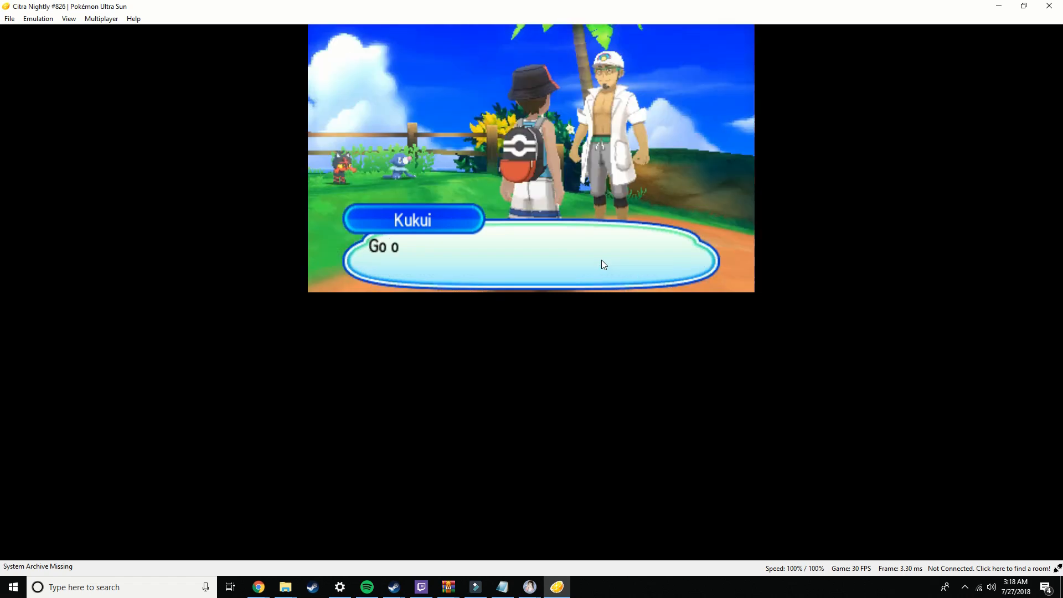
pyautogui.press('a')
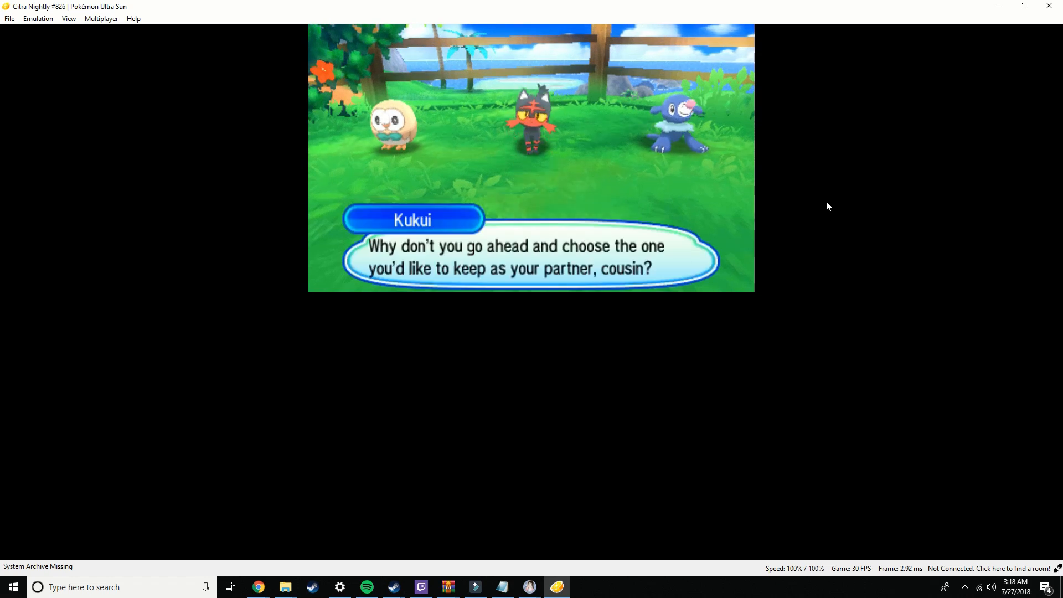
# Choose Rowlet as the starter Pokémon, confirm the choice and play through the partner scene.
pyautogui.press('a')
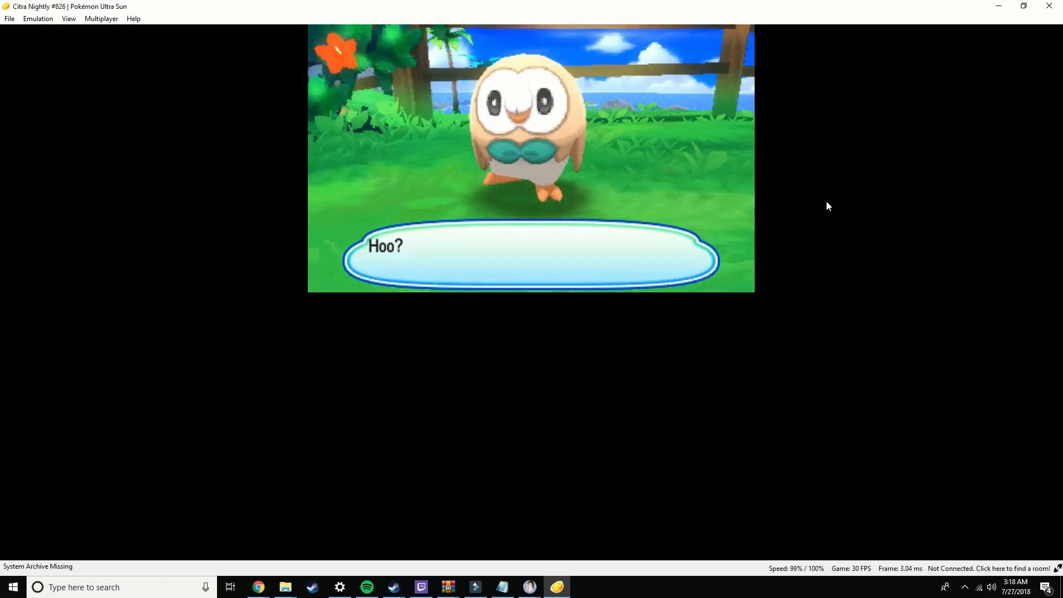
pyautogui.press('a')
pyautogui.press('a')
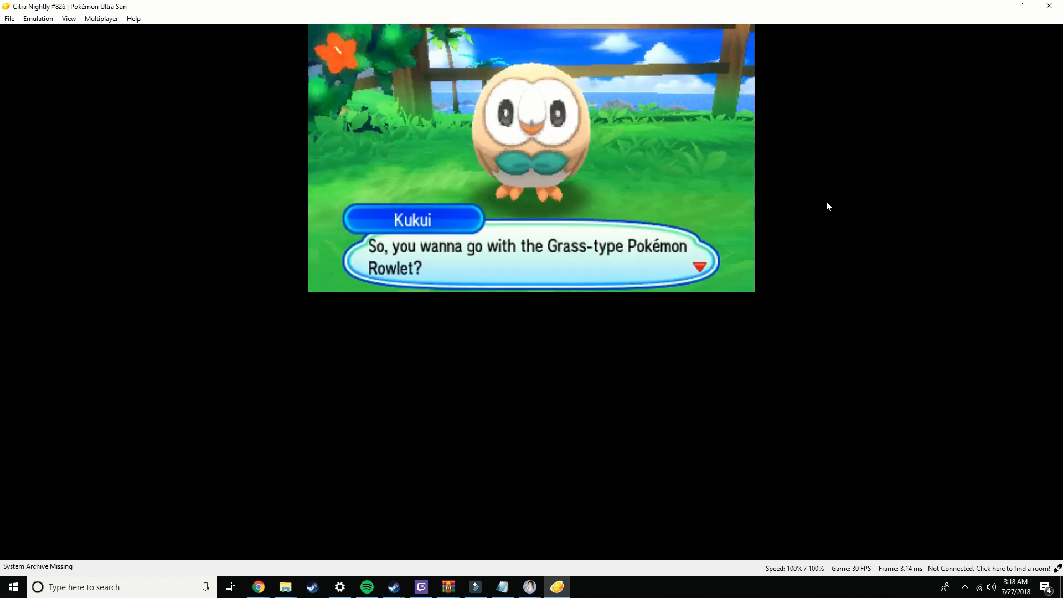
pyautogui.press('a')
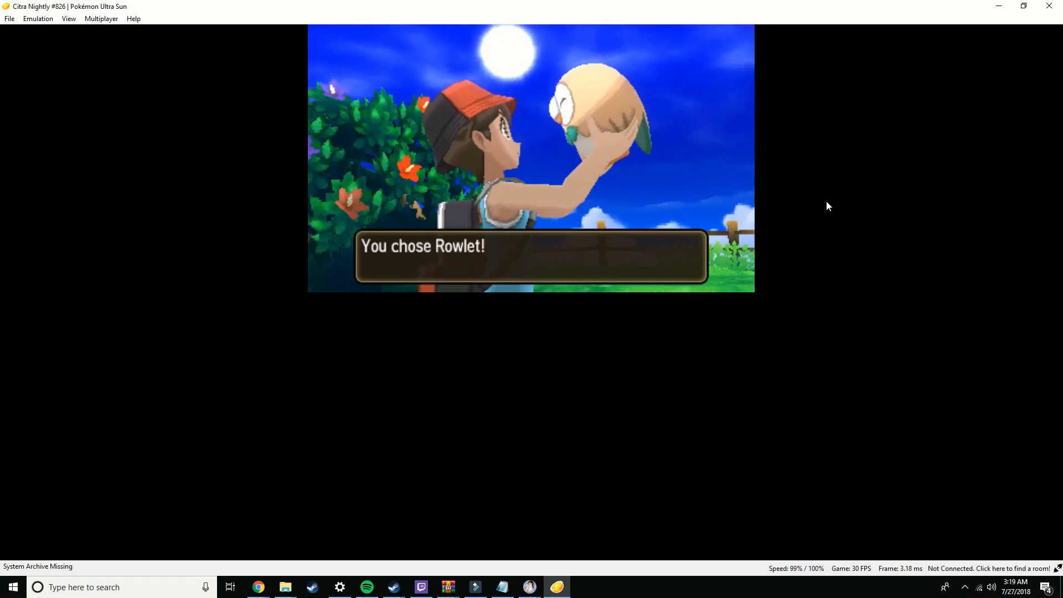
pyautogui.press('a')
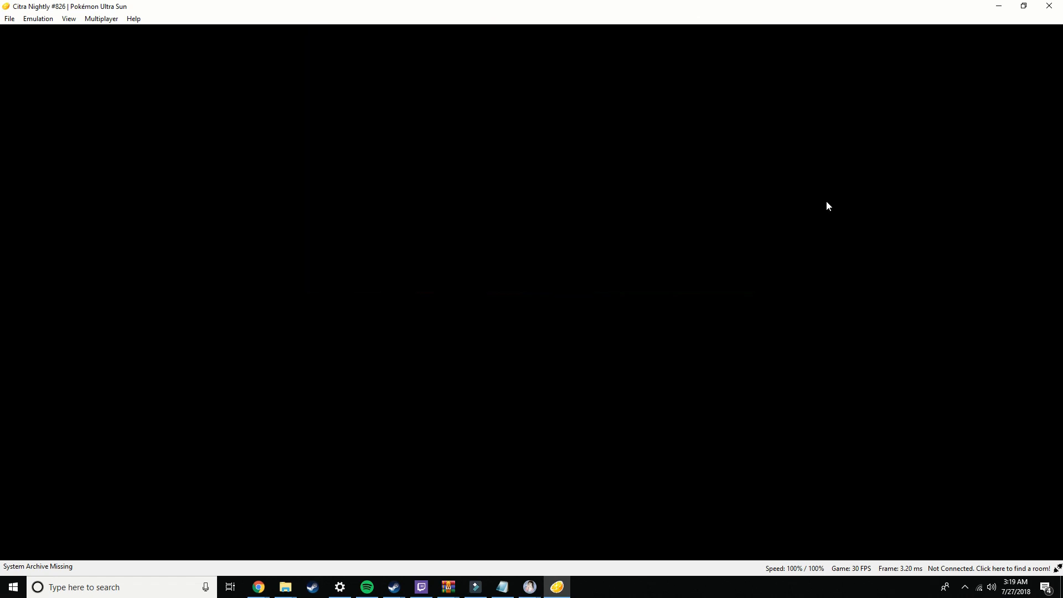
# Decline to give Rowlet a nickname.
pyautogui.press('Down')
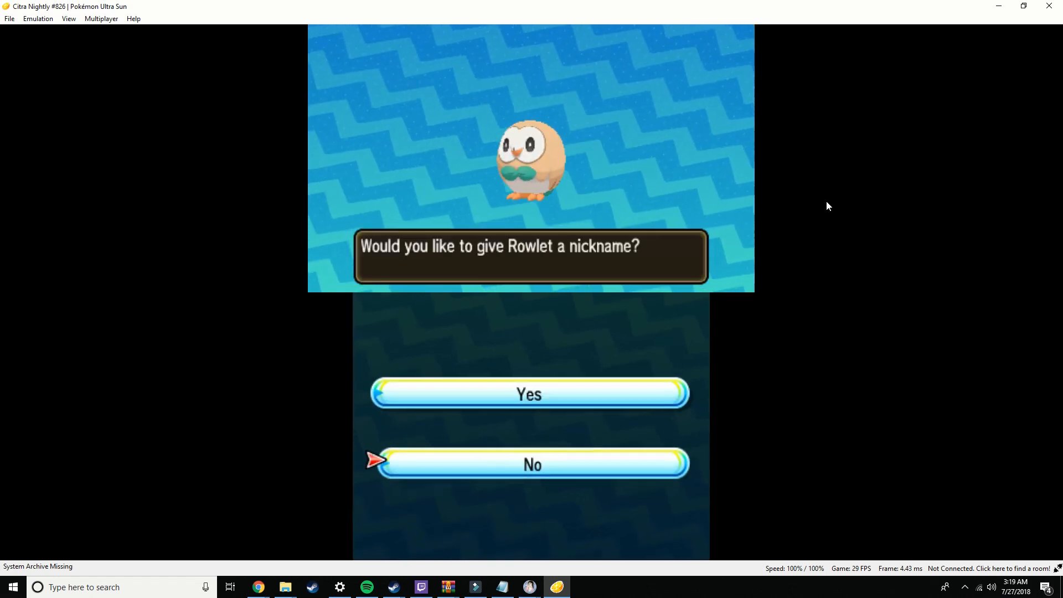
pyautogui.press('a')
pyautogui.press('a')
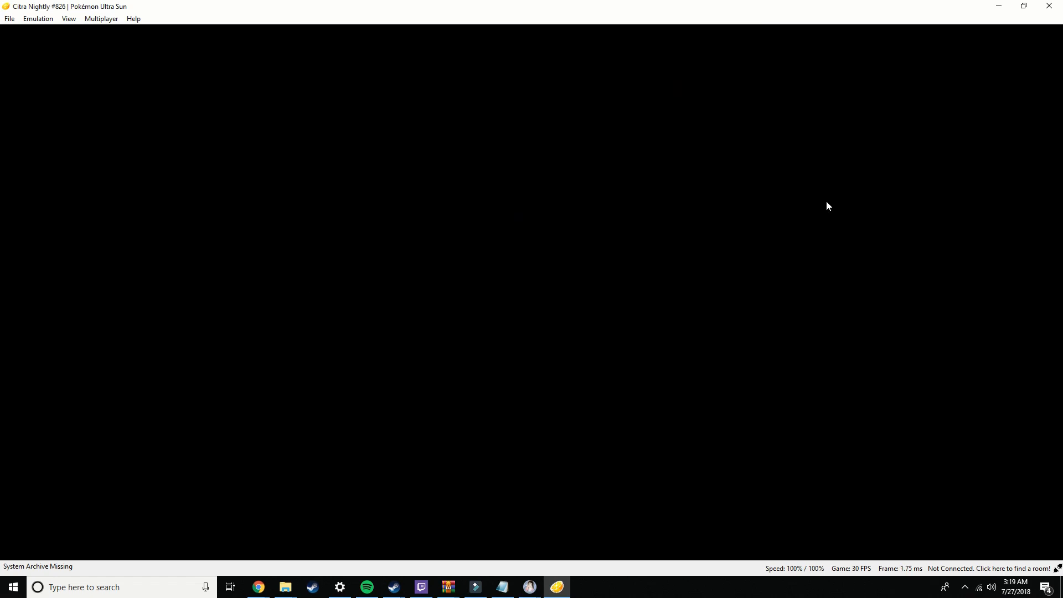
# Advance through Kukui's dialogue about thanking the giver of Rowlet and being careful with battles, until he walks off.
pyautogui.press('a')
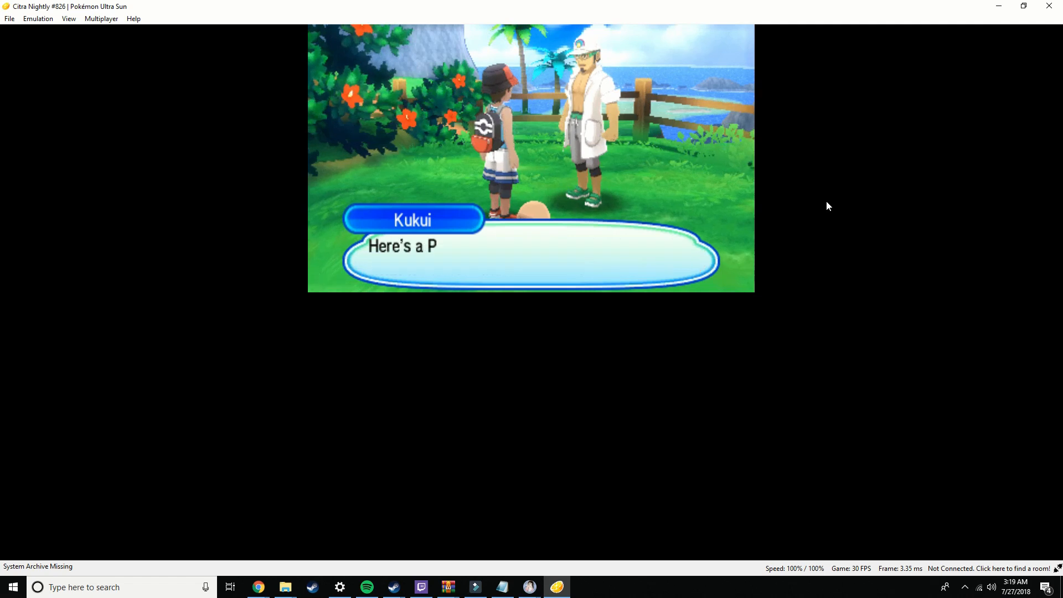
pyautogui.press('a')
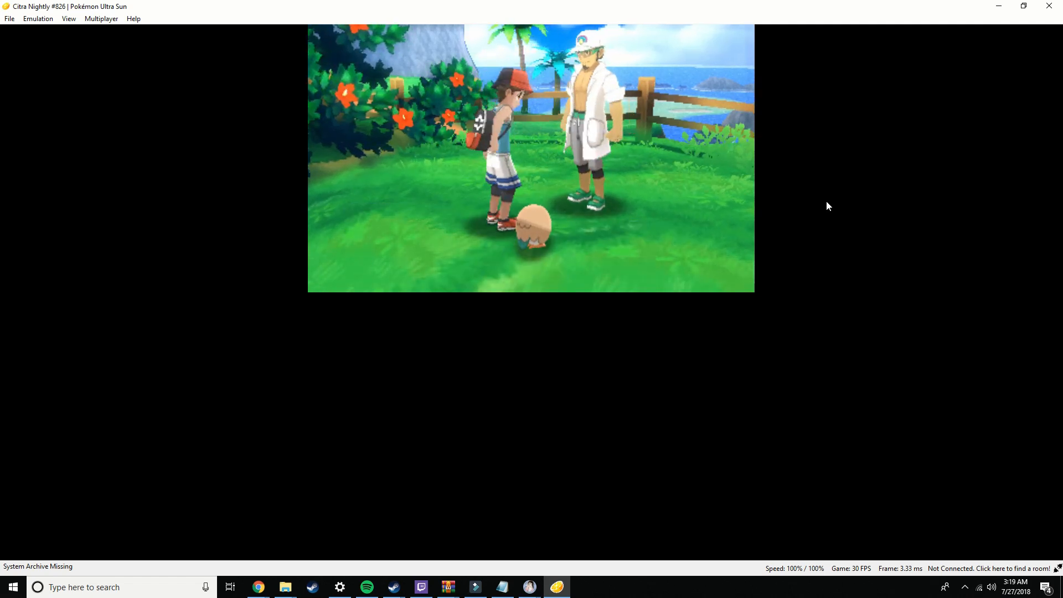
pyautogui.press('a')
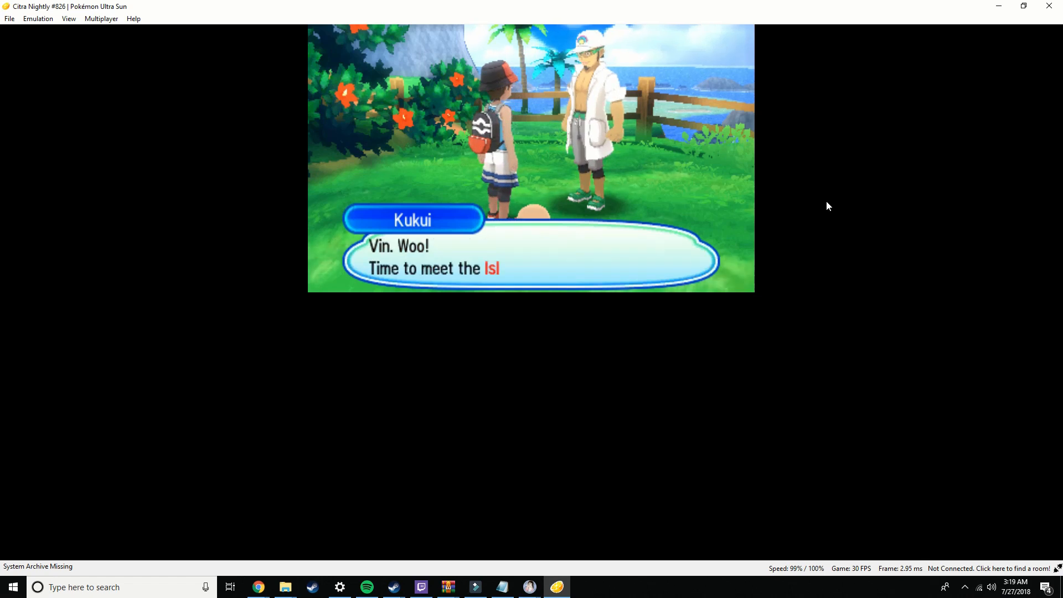
pyautogui.press('a')
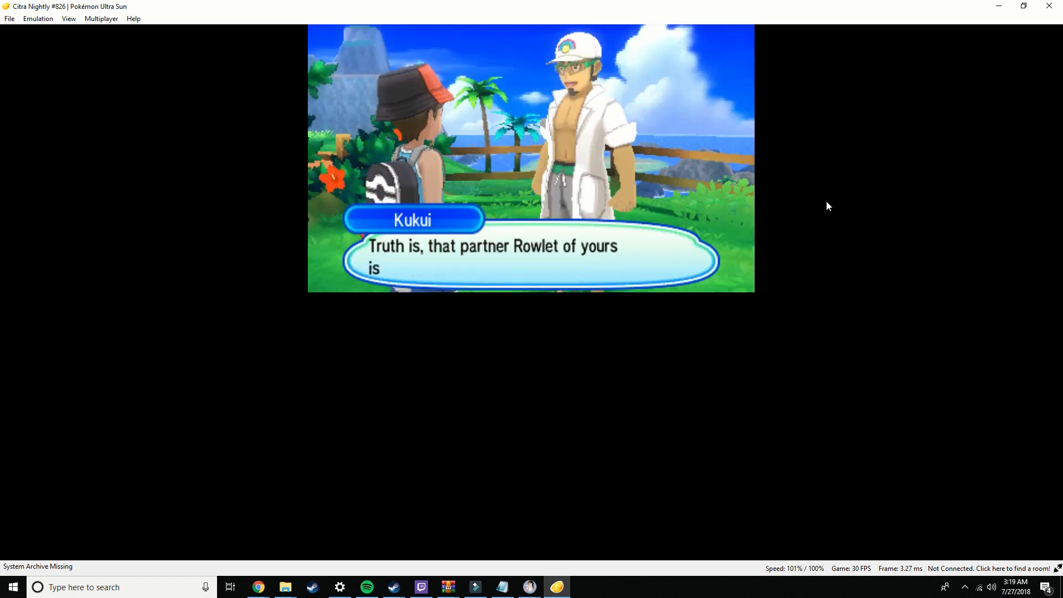
pyautogui.press('a')
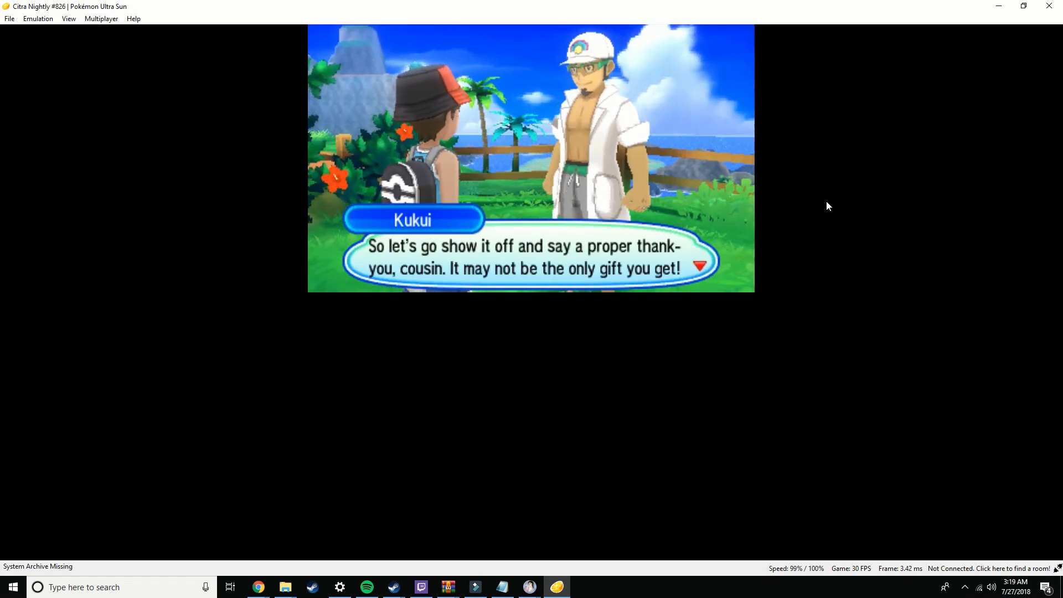
pyautogui.press('a')
pyautogui.press('a')
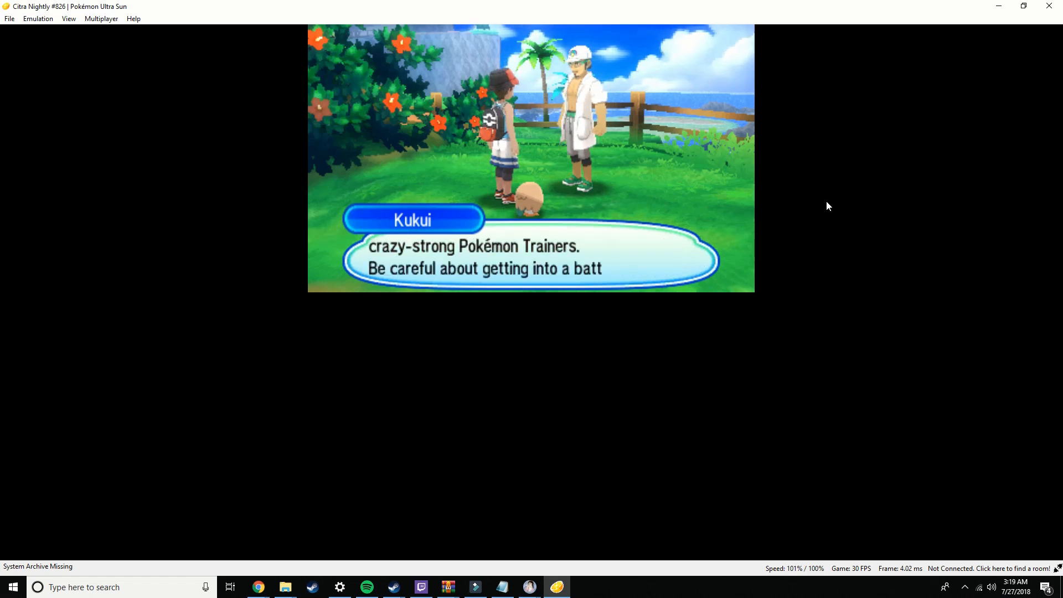
pyautogui.press('a')
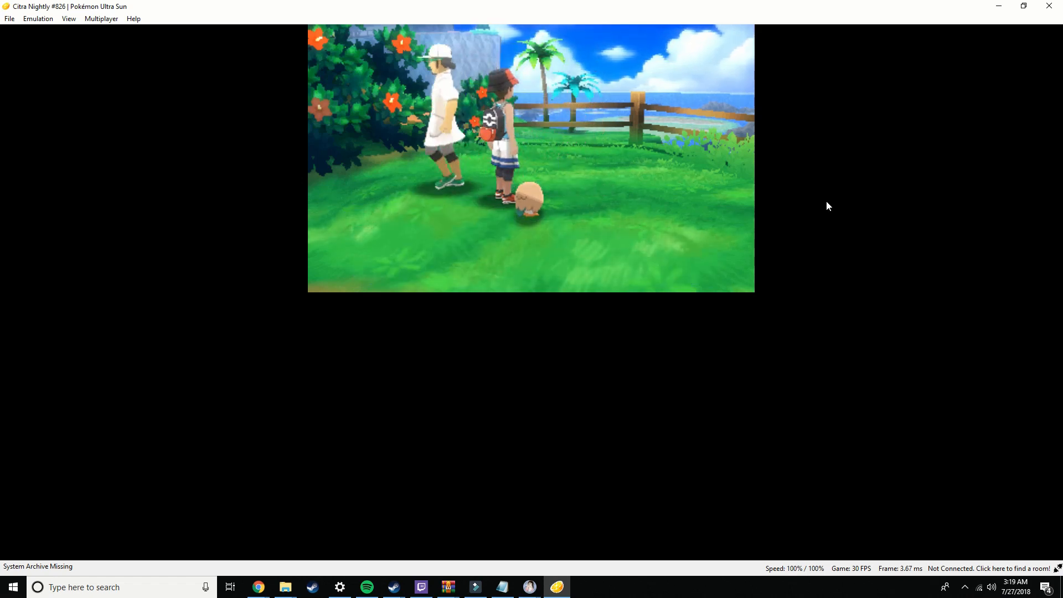